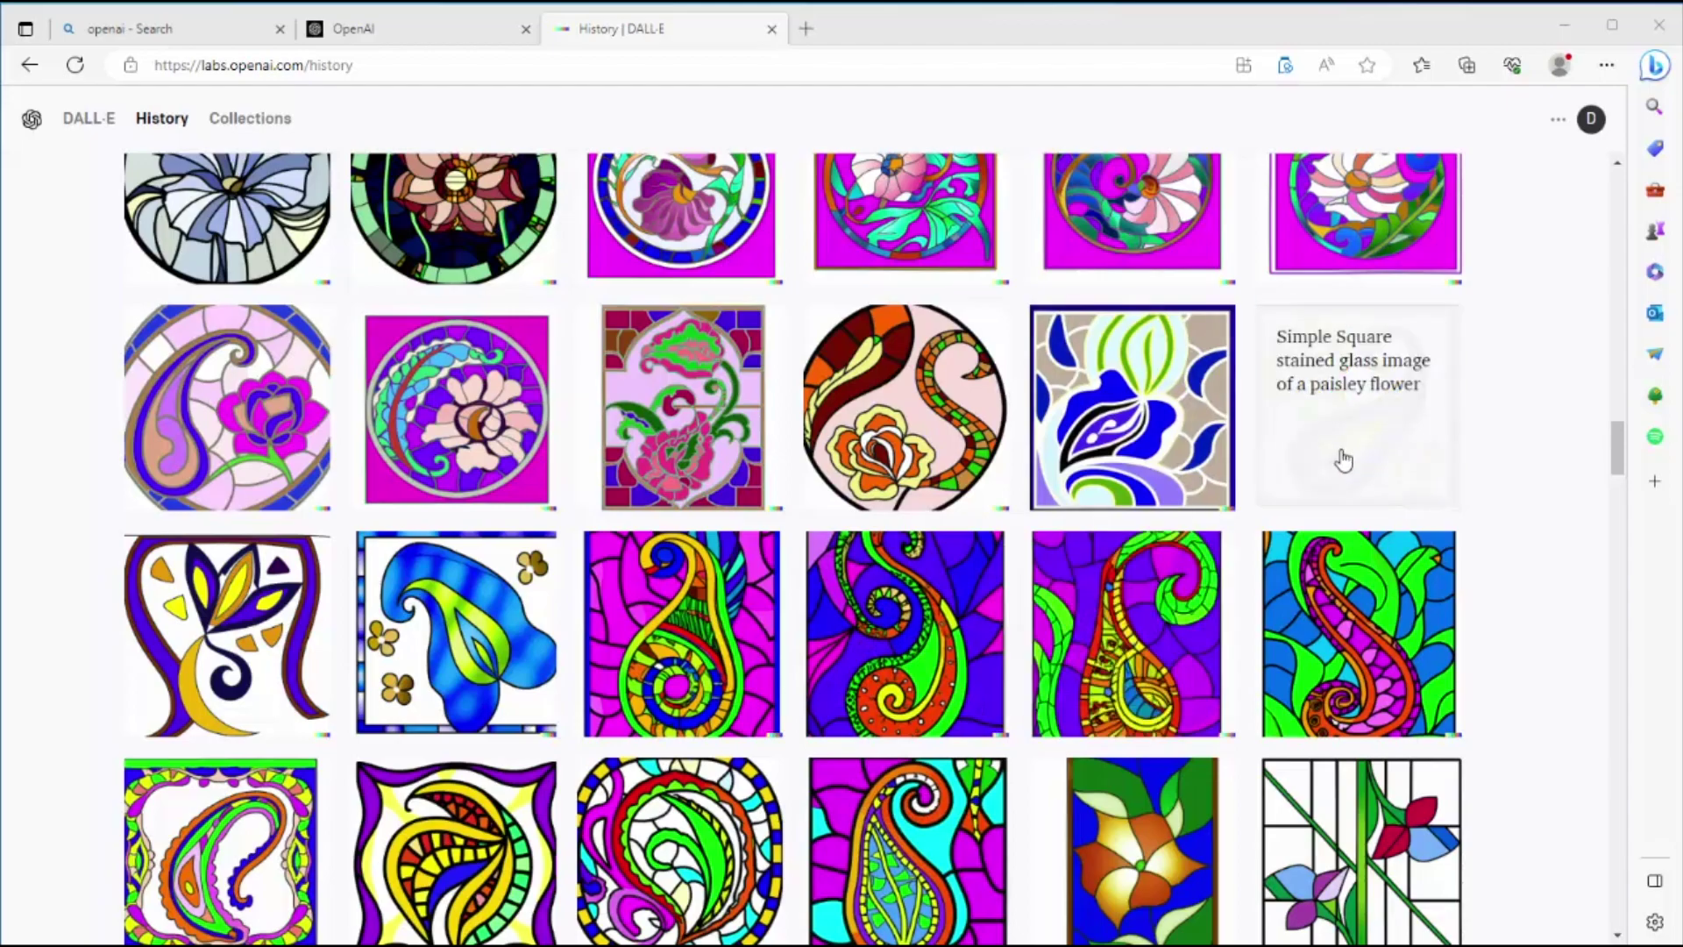
scroll(1304, 445, up, 1)
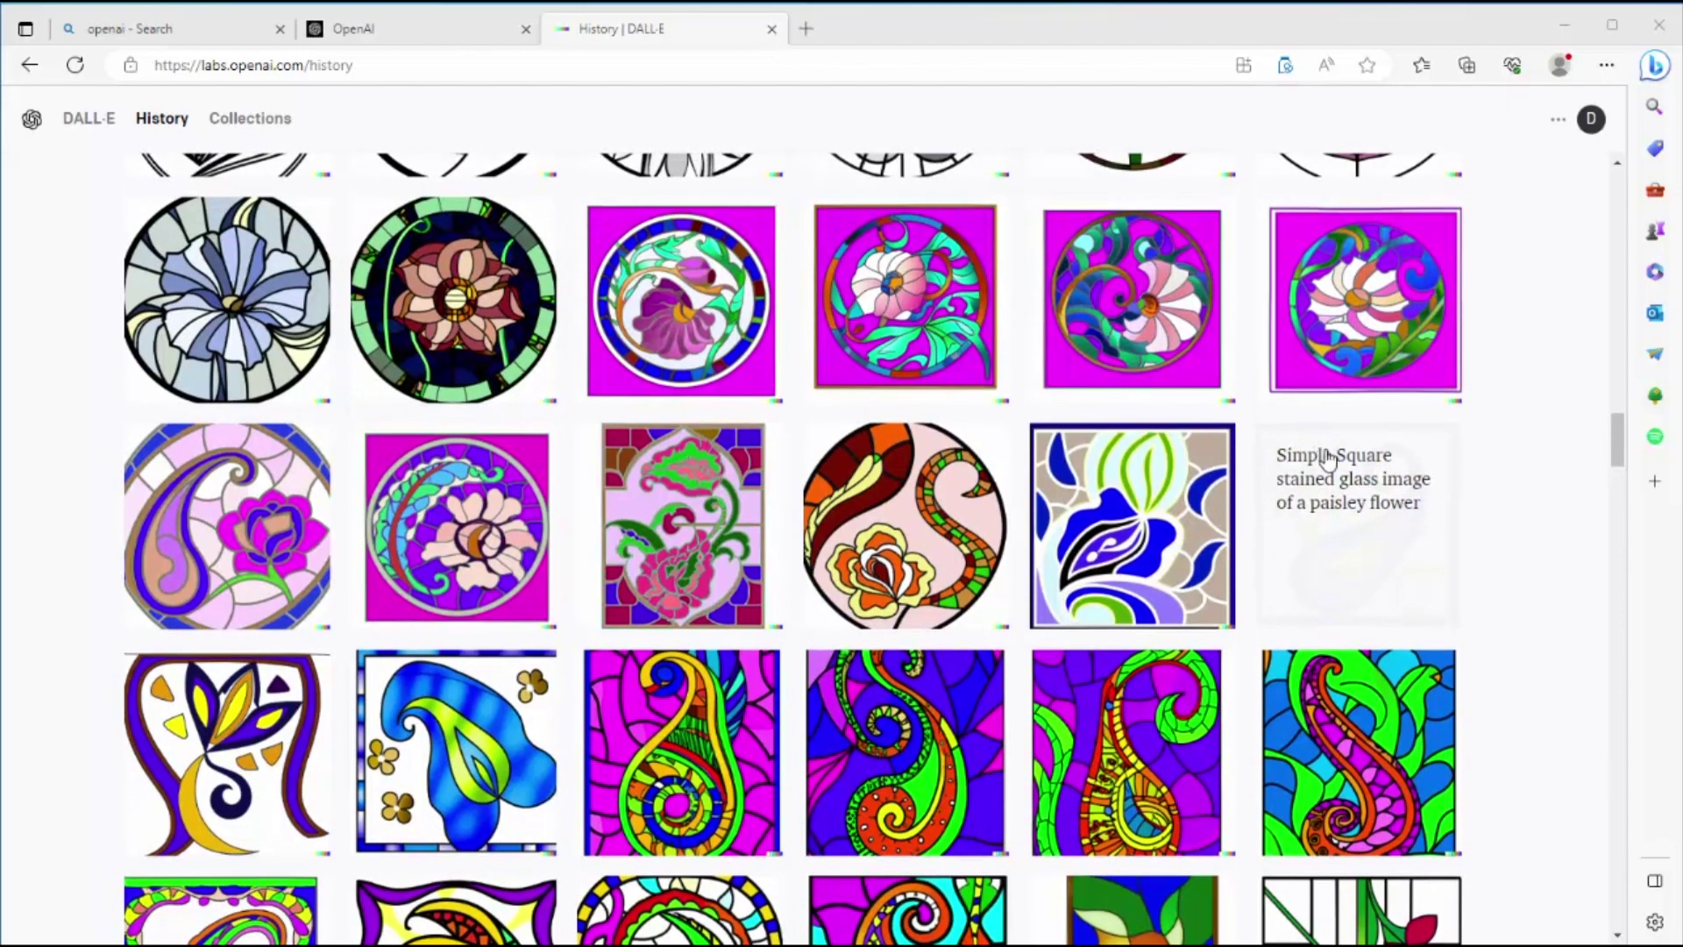
scroll(1306, 465, up, 1)
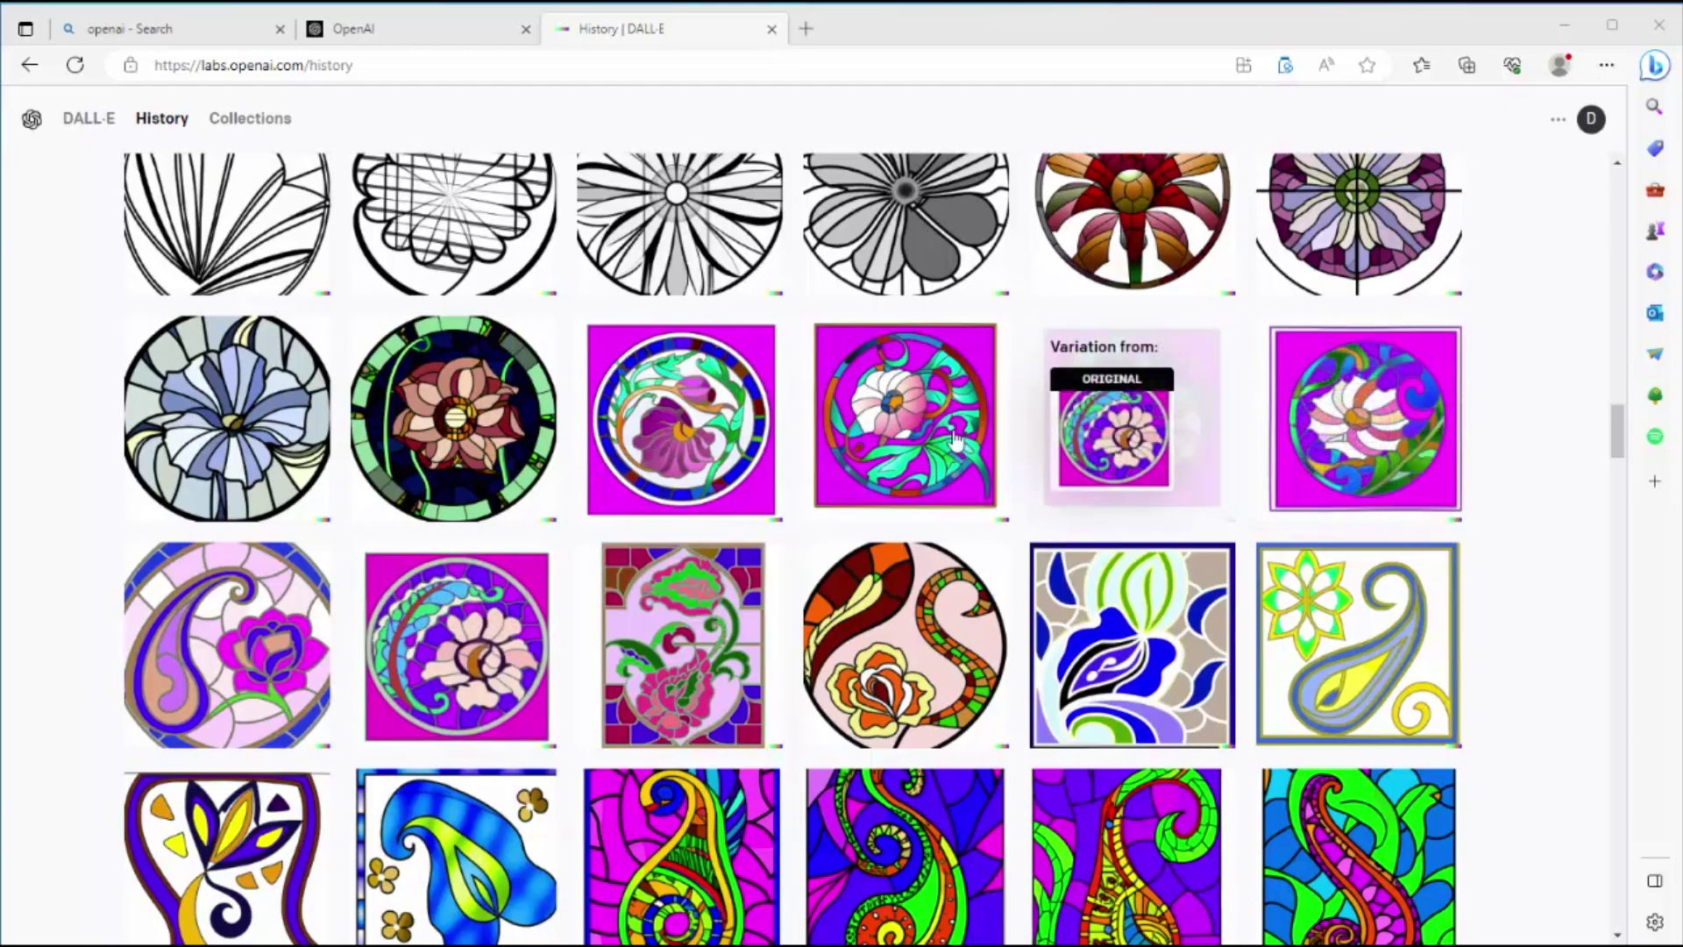
scroll(788, 506, up, 3)
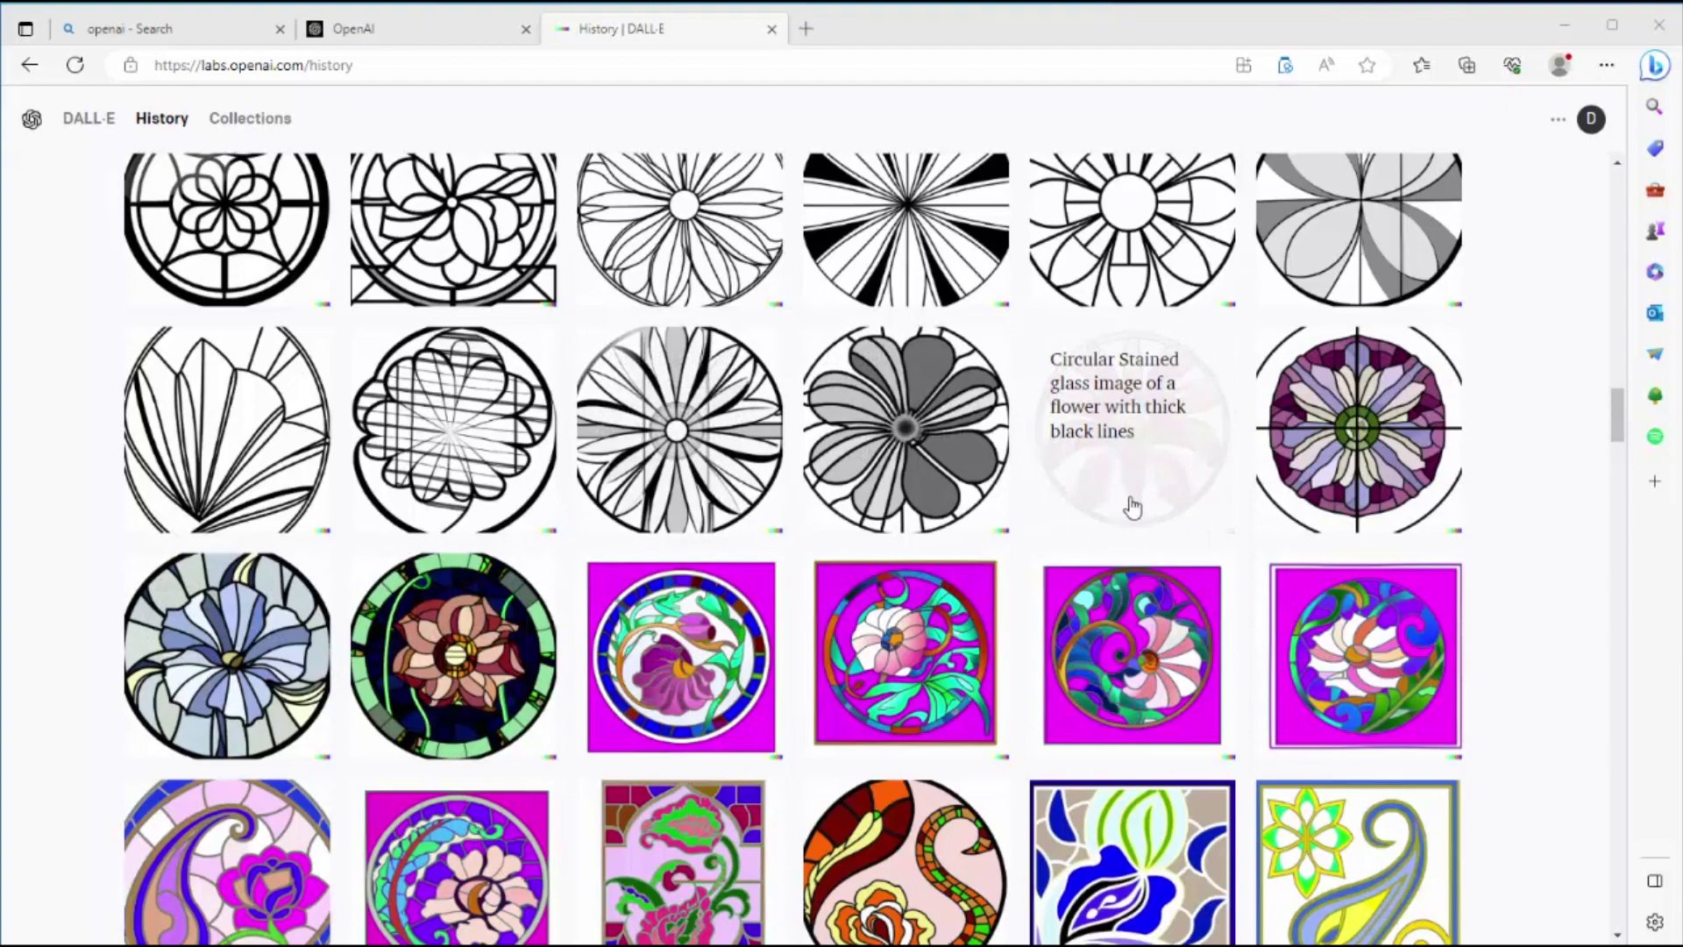
scroll(1133, 507, up, 1)
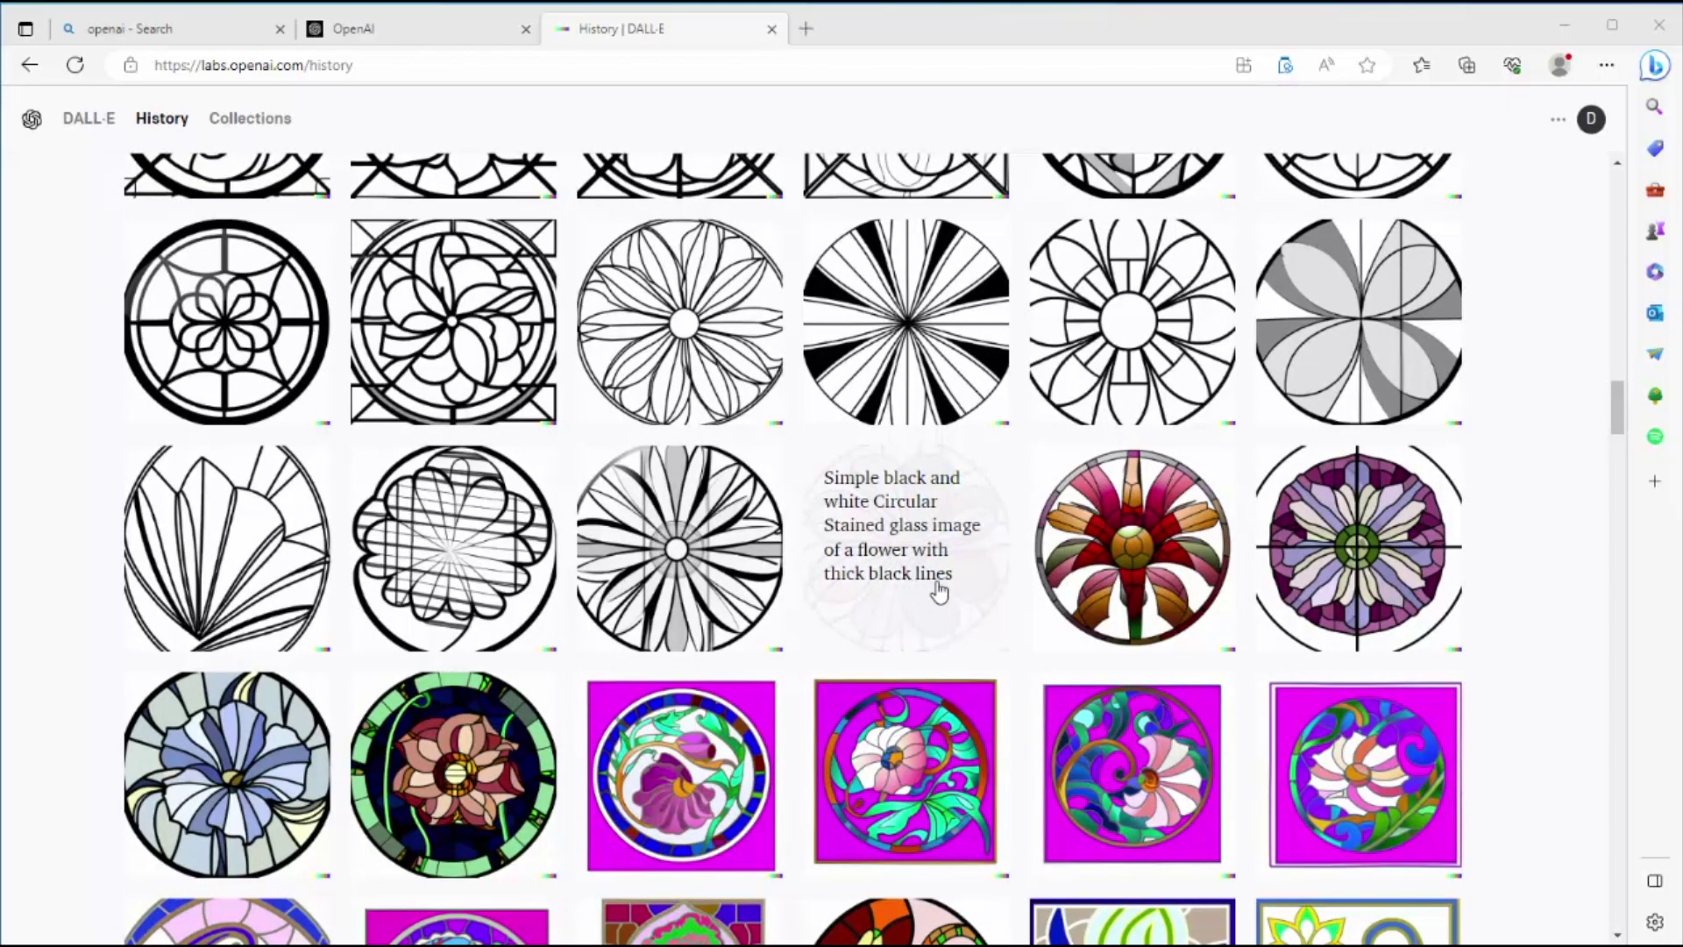
Scroll through the History grid of earlier stained-glass flower generations.
scroll(940, 592, up, 2)
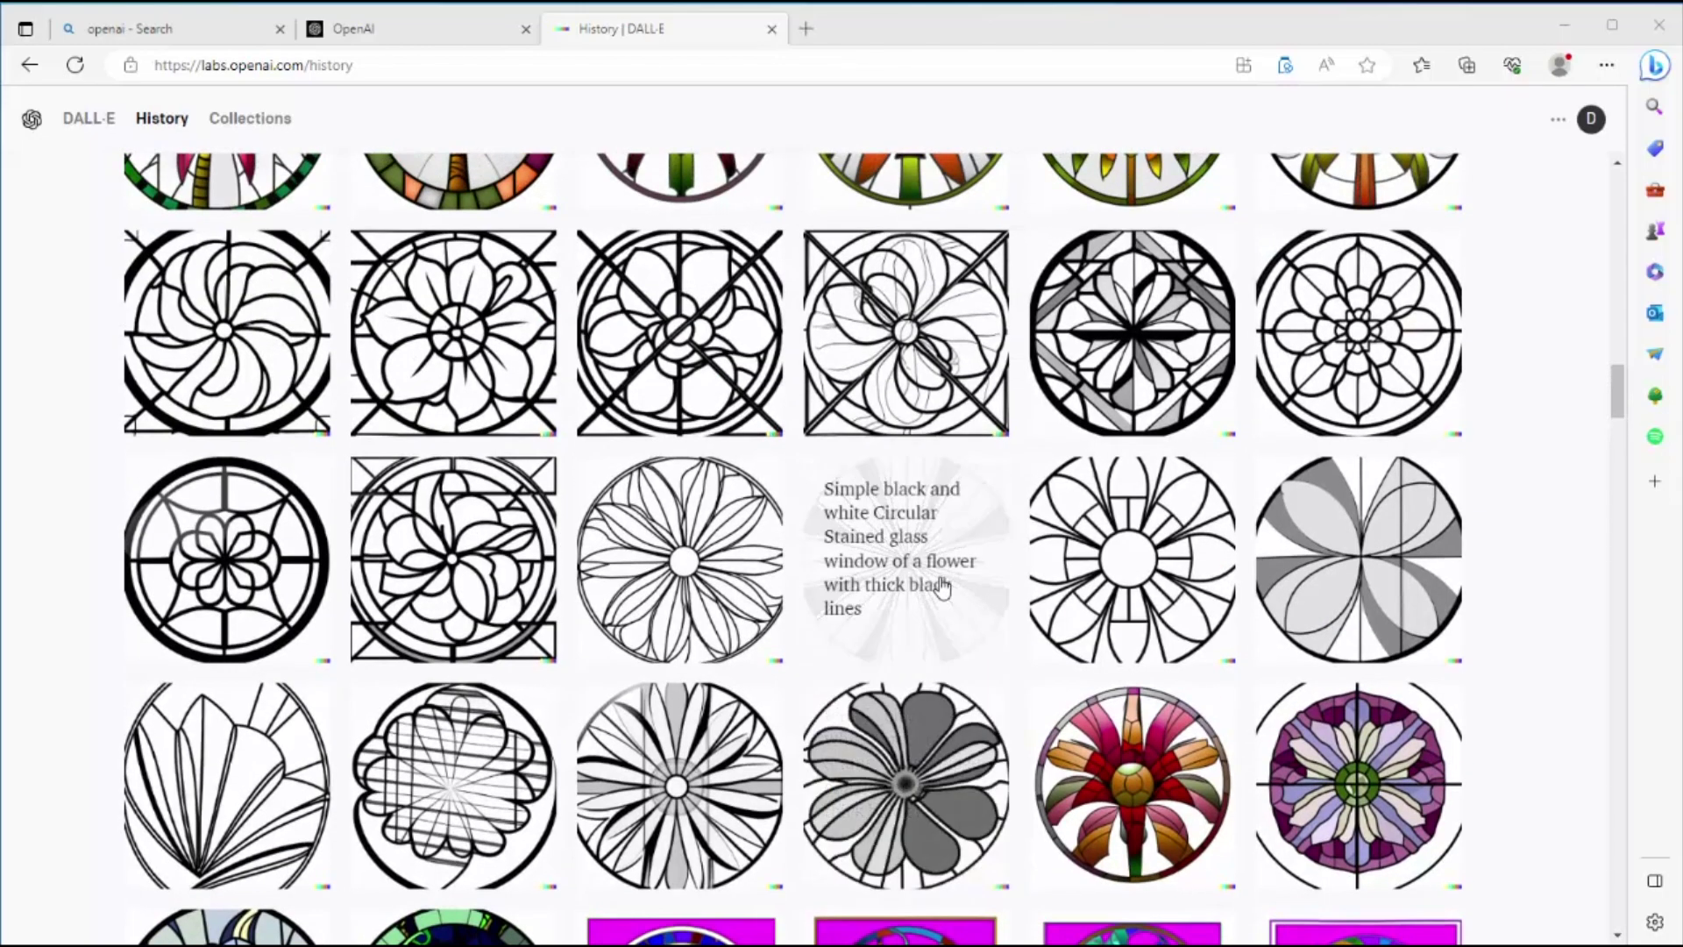
scroll(942, 586, up, 1)
scroll(1157, 526, up, 1)
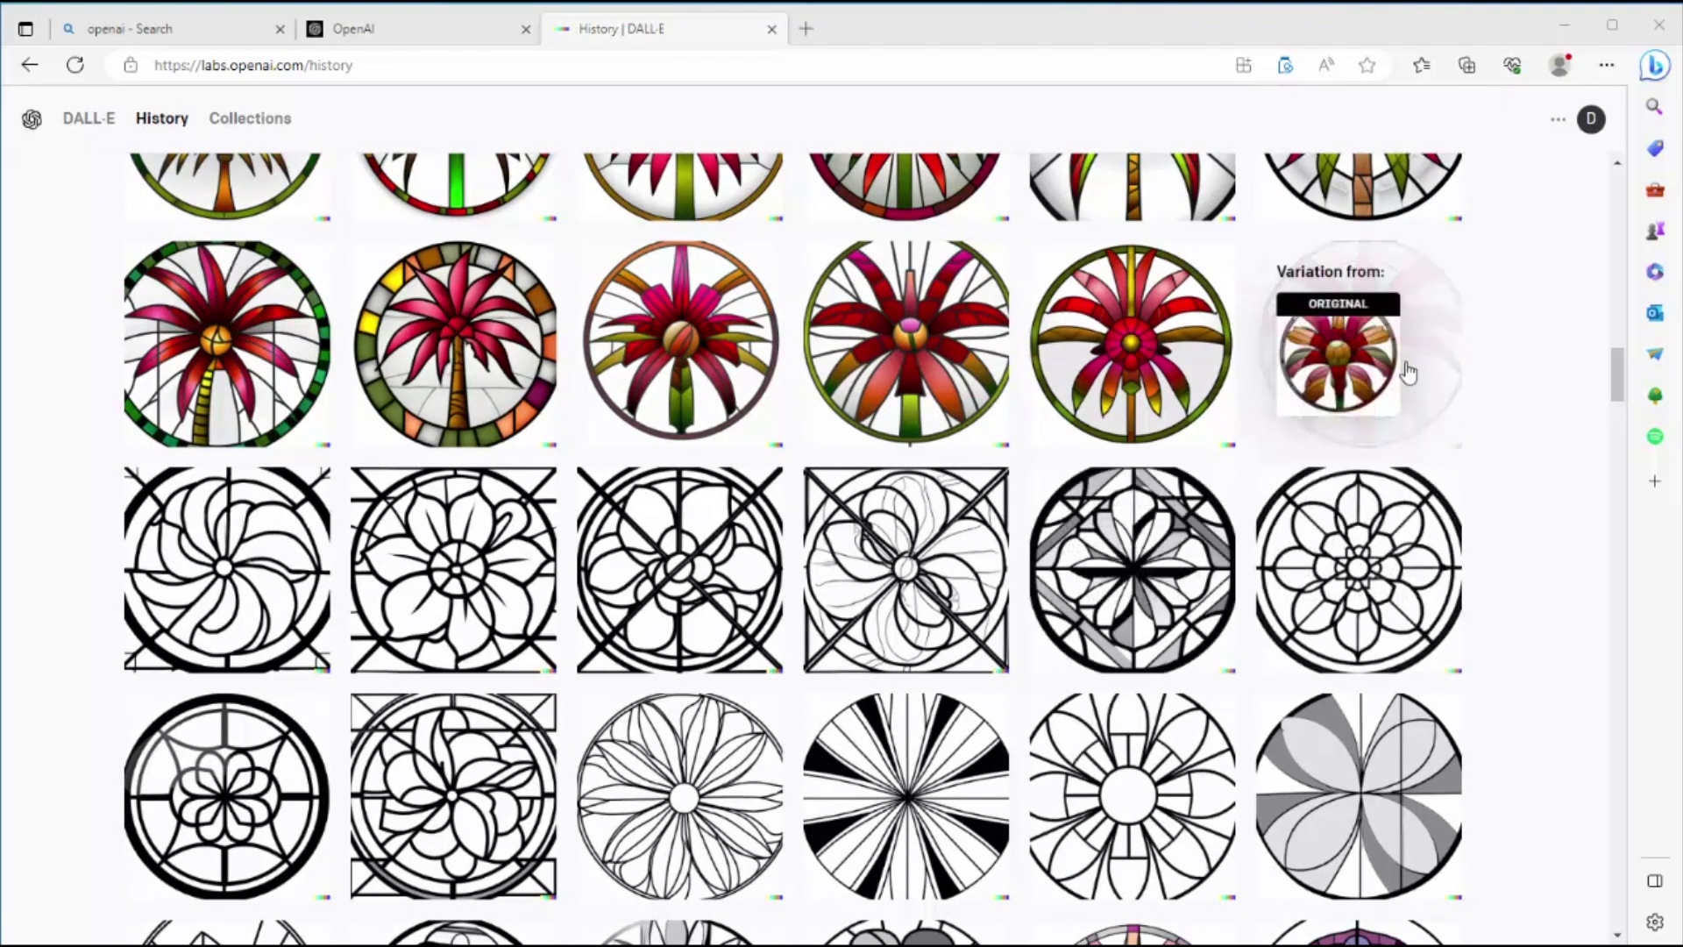
scroll(1455, 483, down, 2)
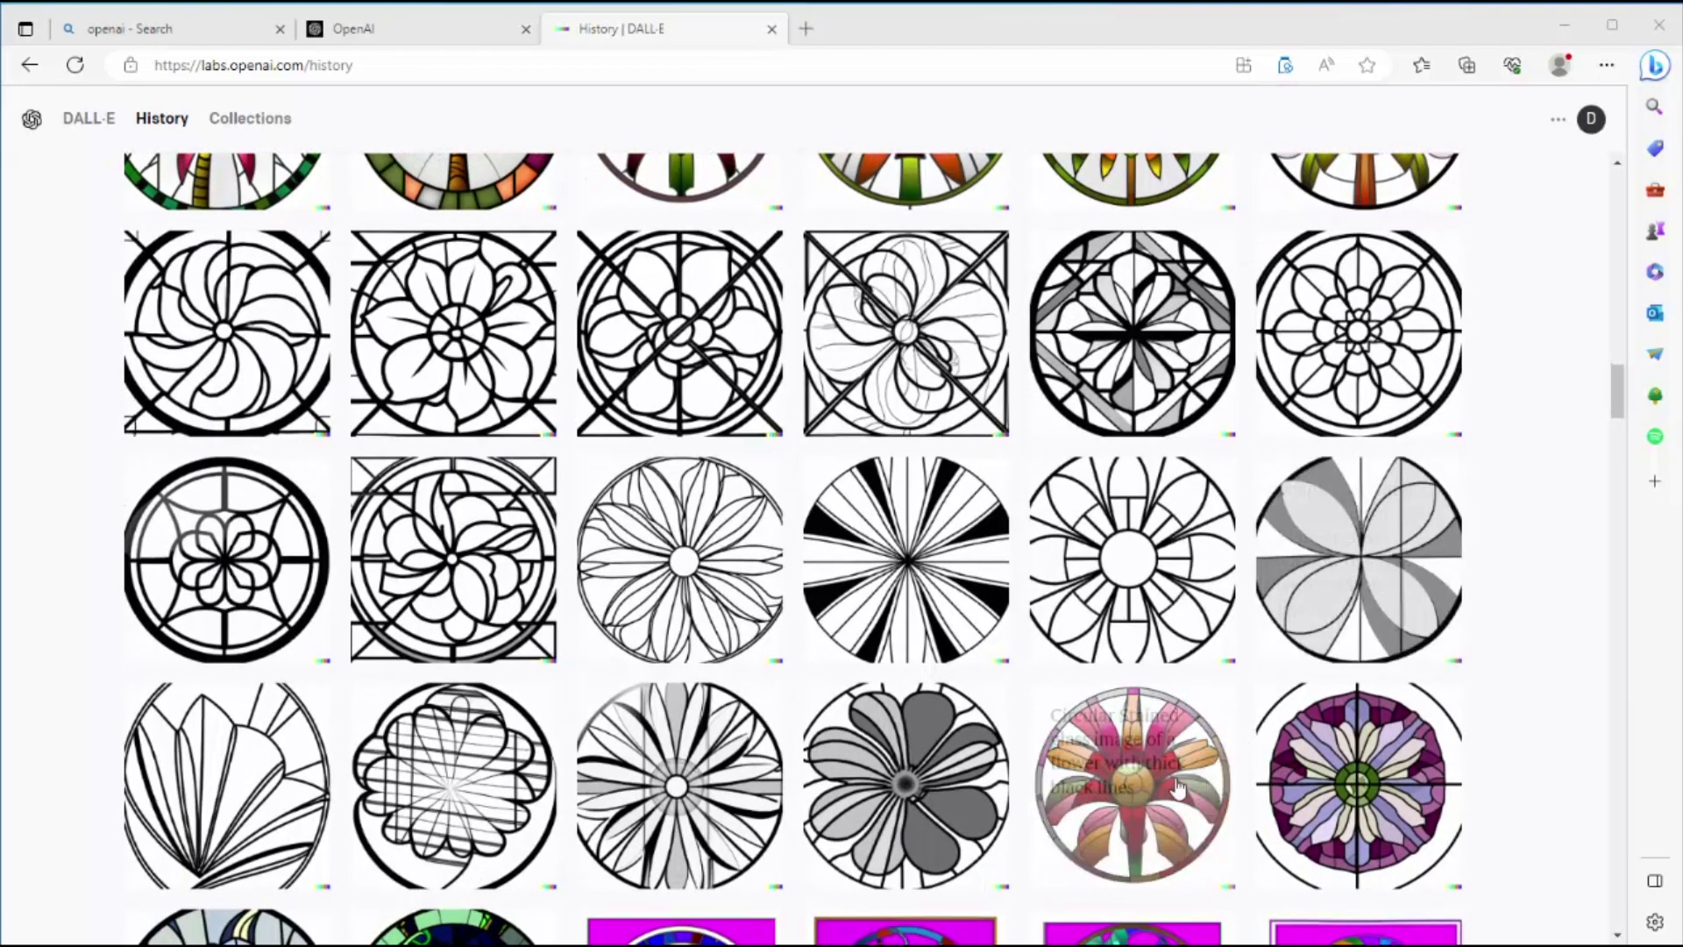
scroll(1435, 534, up, 3)
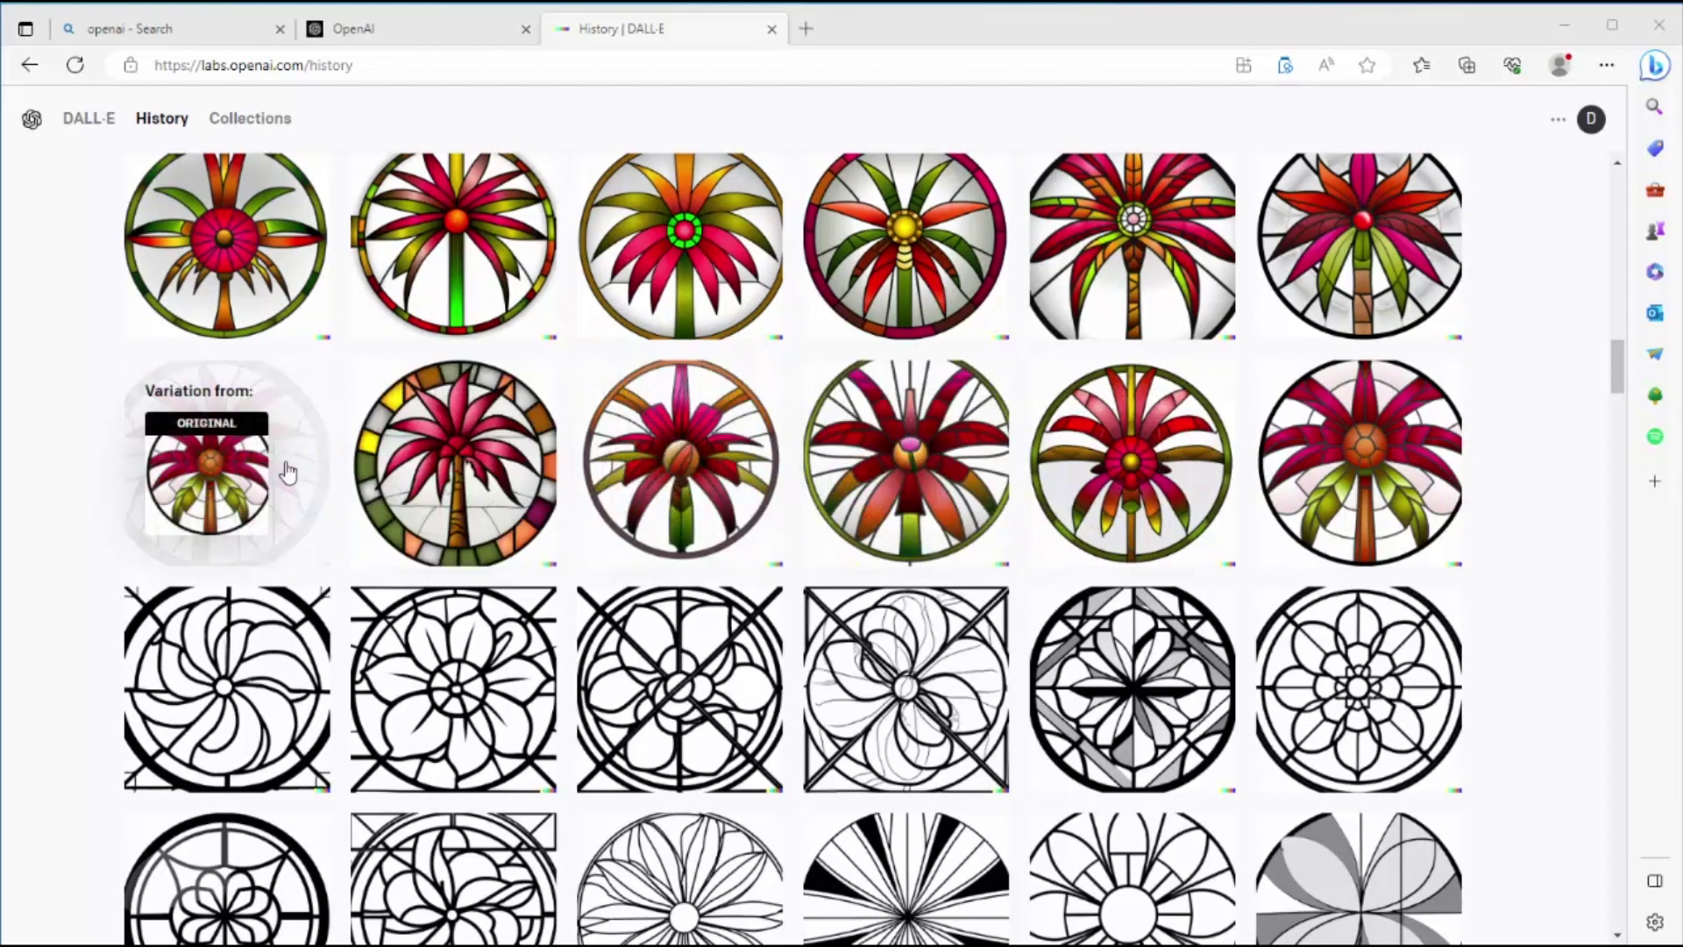
scroll(789, 491, up, 3)
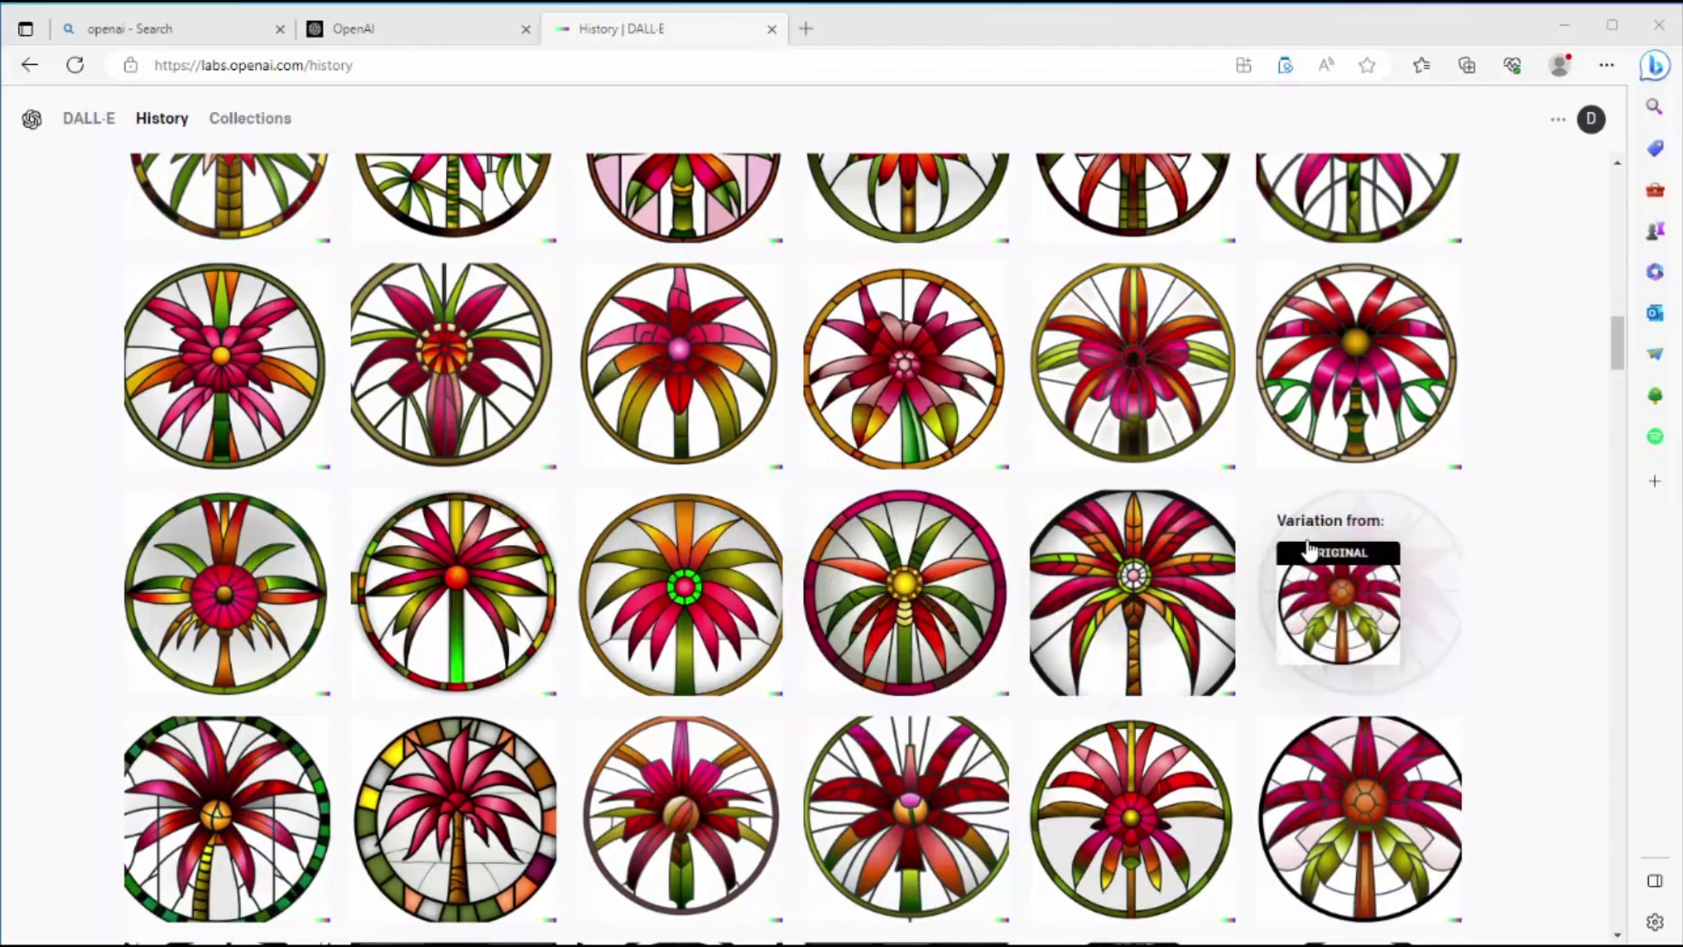
scroll(766, 546, up, 3)
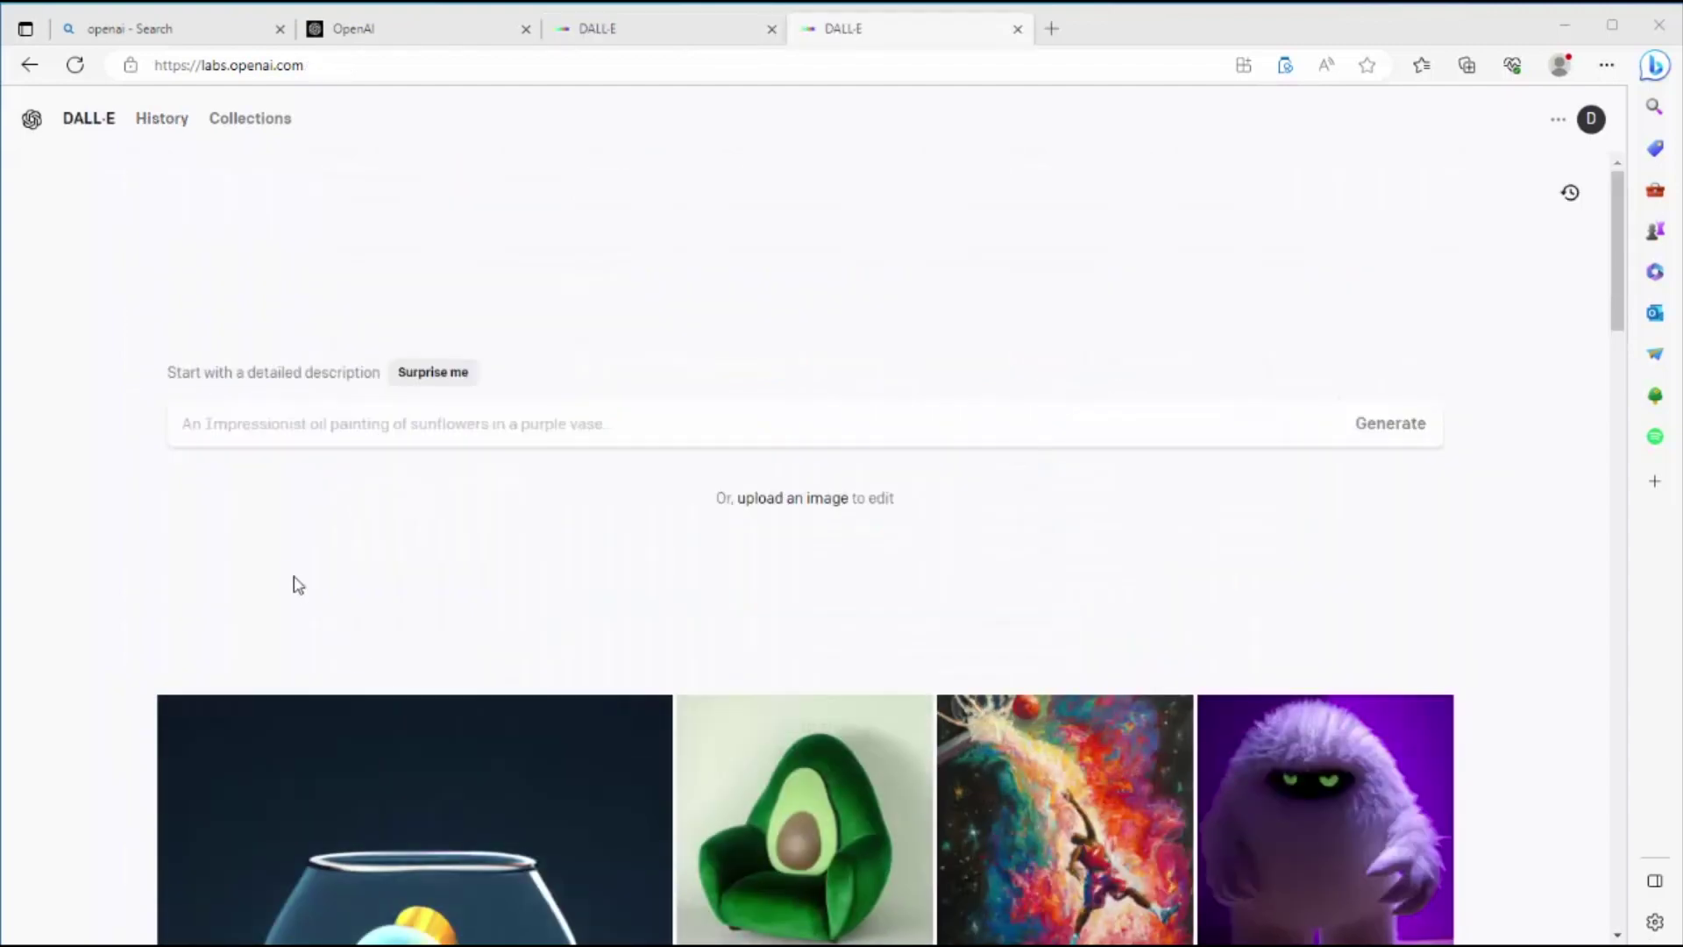
Generate images from the pasted thick-black-lines stained-glass prompt, then make variations of the first image.
click(182, 425)
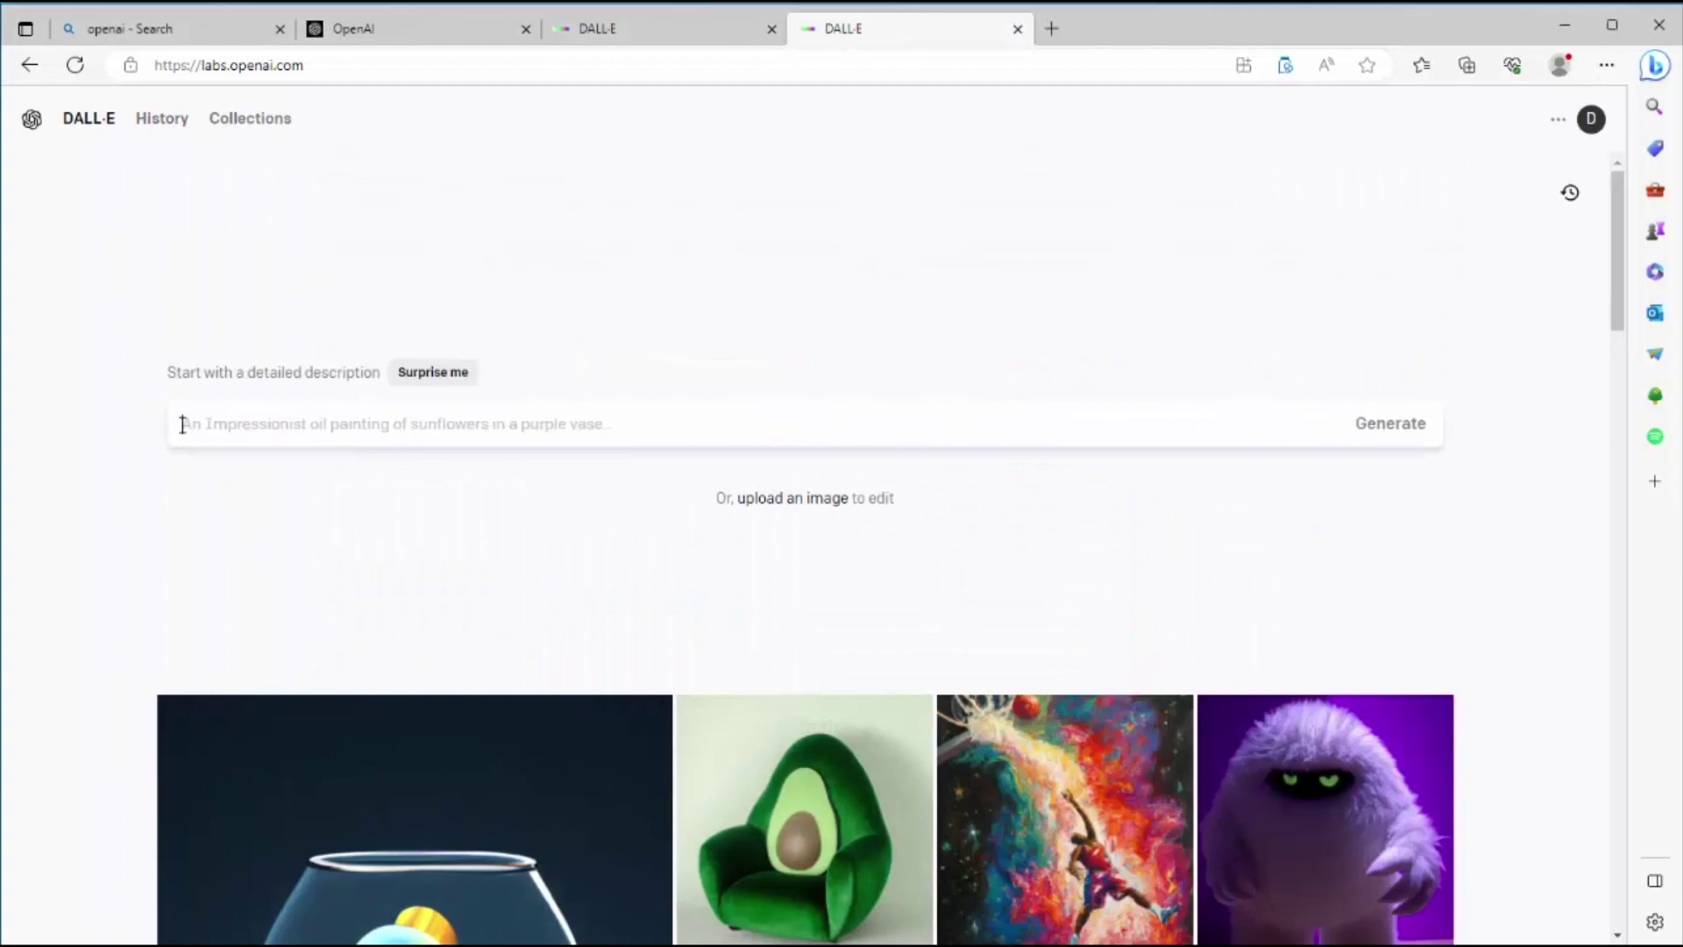
text(Circular Stained glass image of a flower with thick black lines)
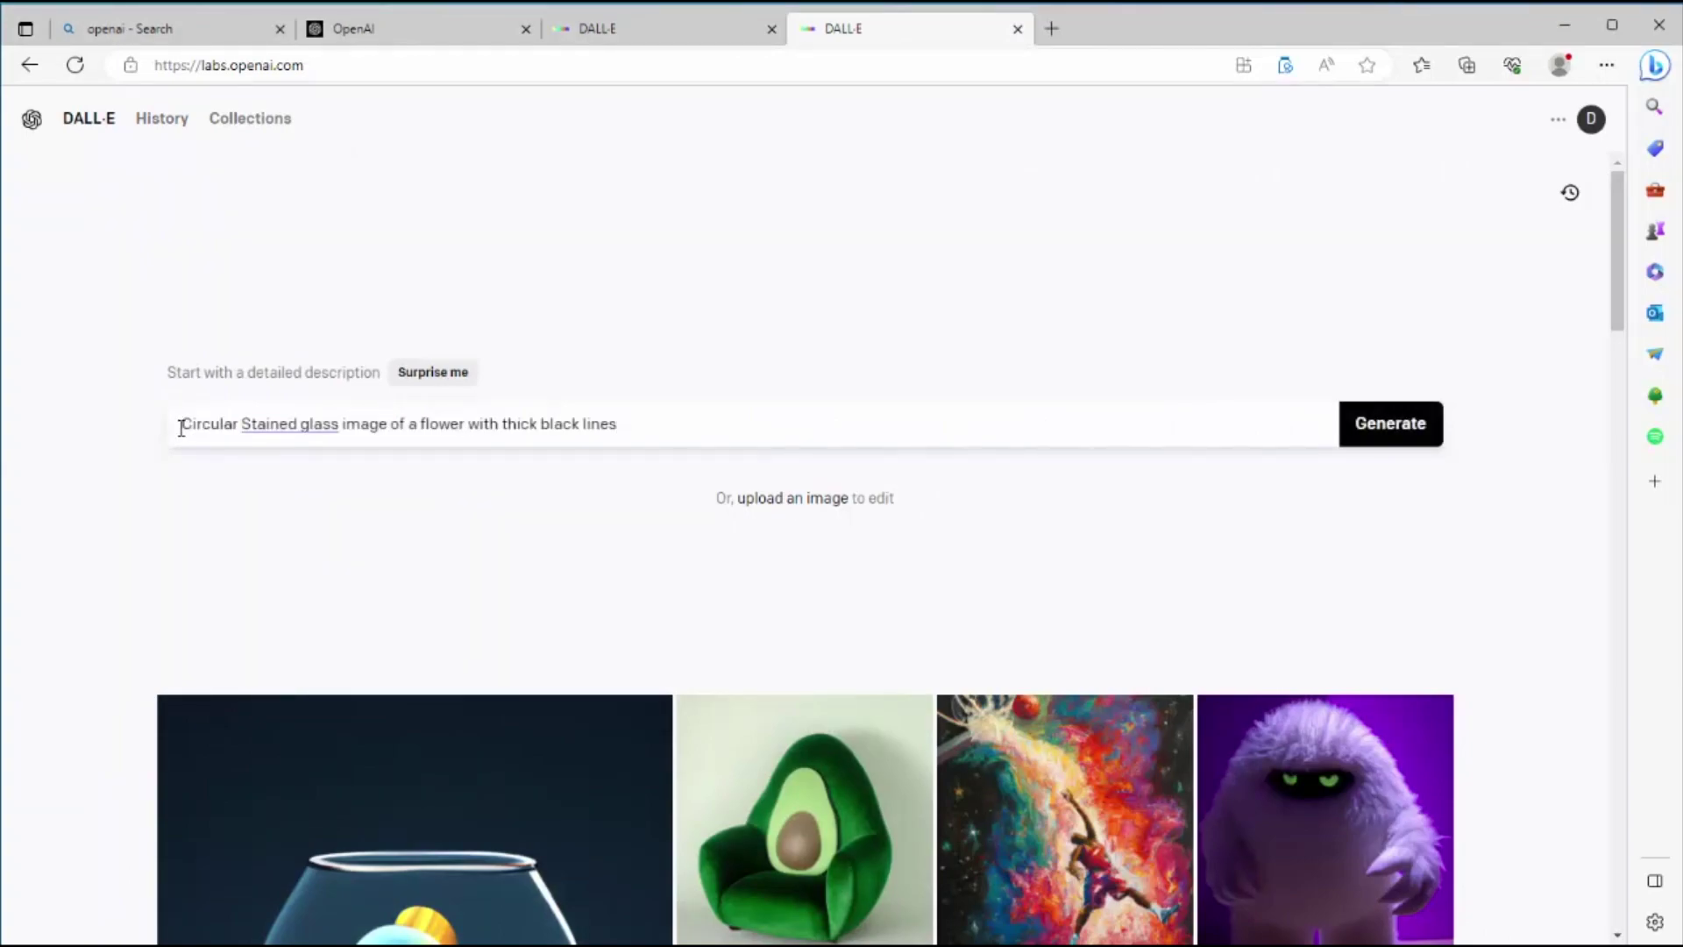
click(1379, 433)
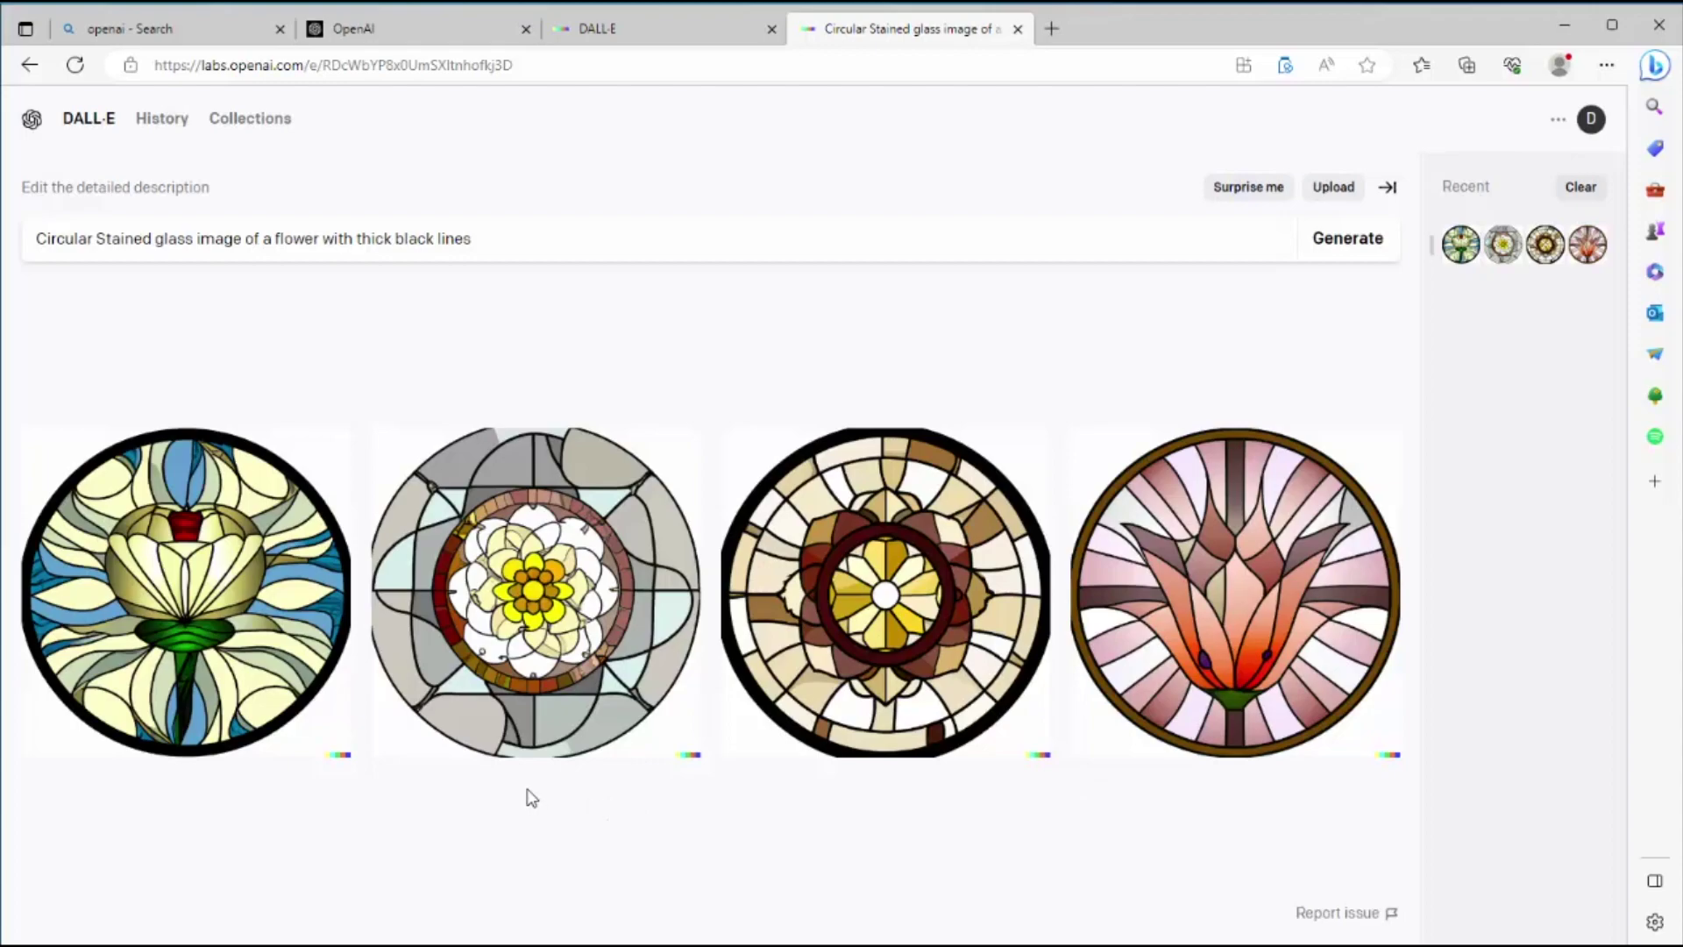
click(246, 586)
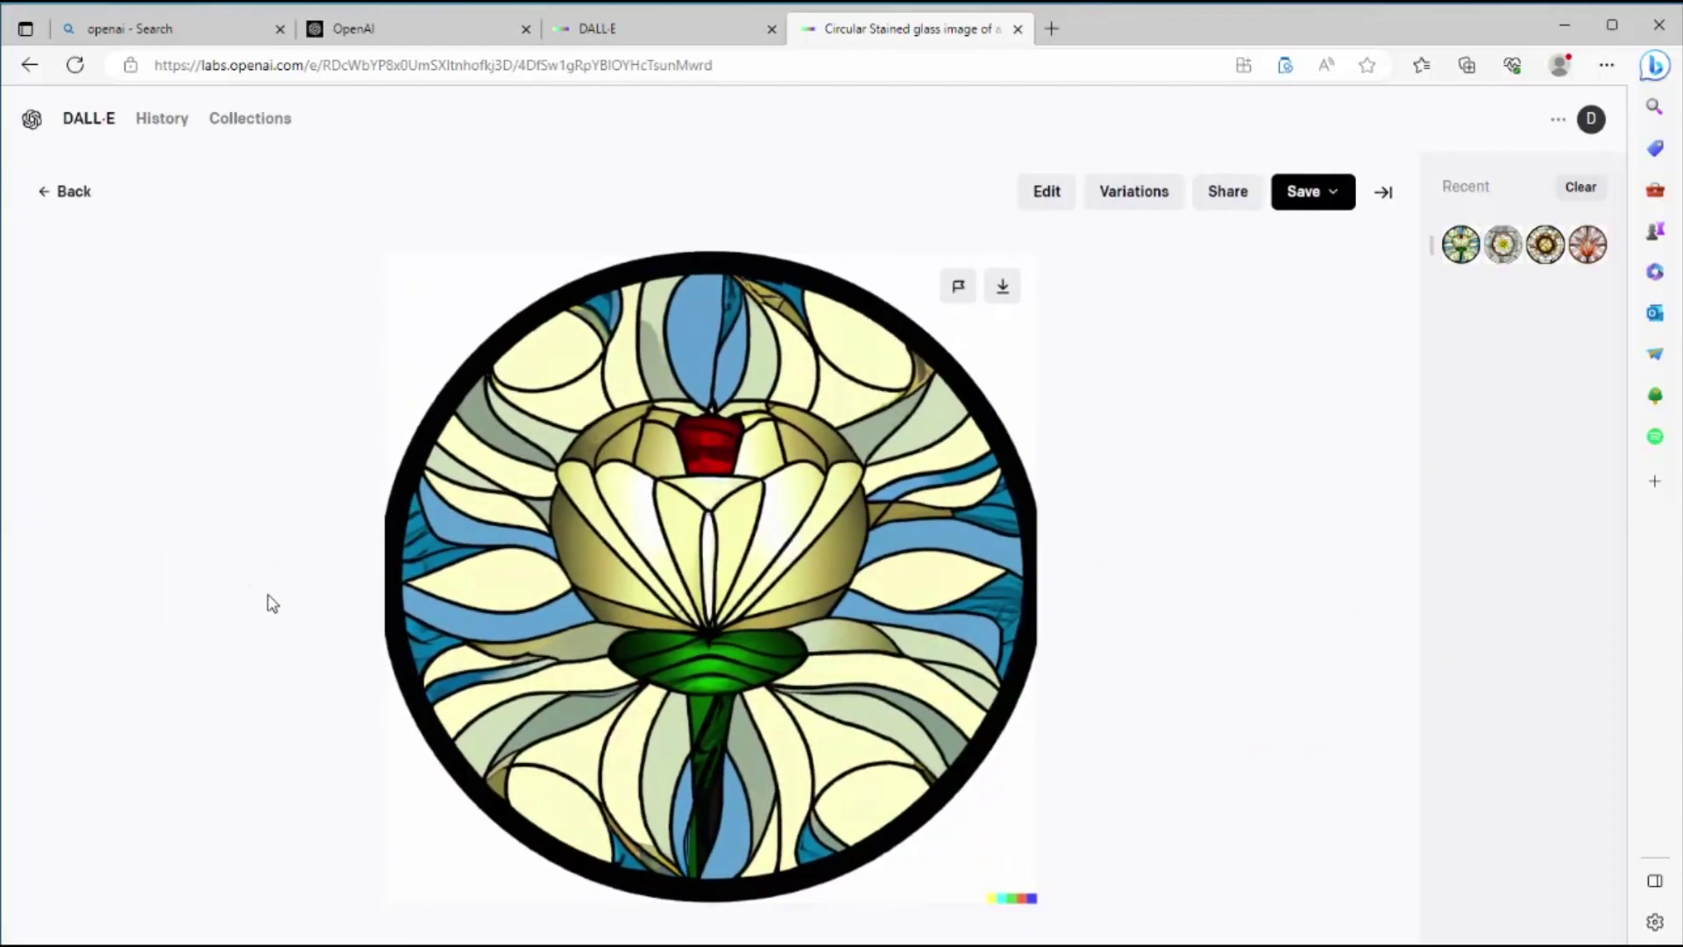
click(1137, 200)
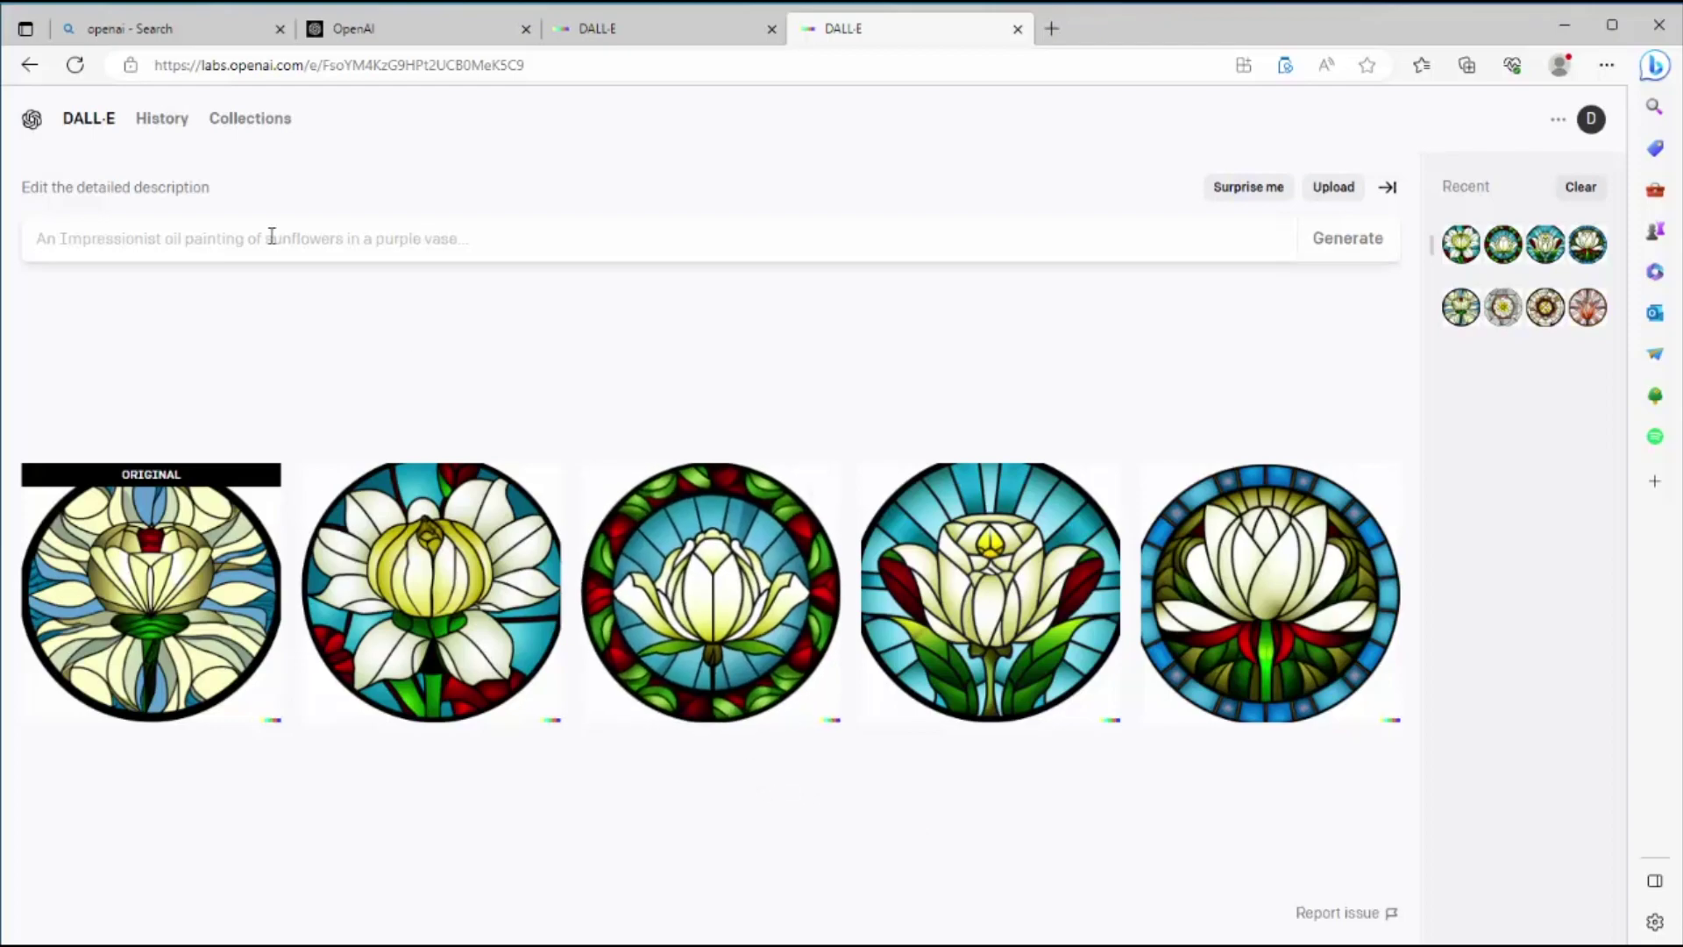
Paste the prompt again, hyphenate it to 'Stained-glass', and generate four new flowers.
text(Circular Stained glass image of a flower with thick black lines)
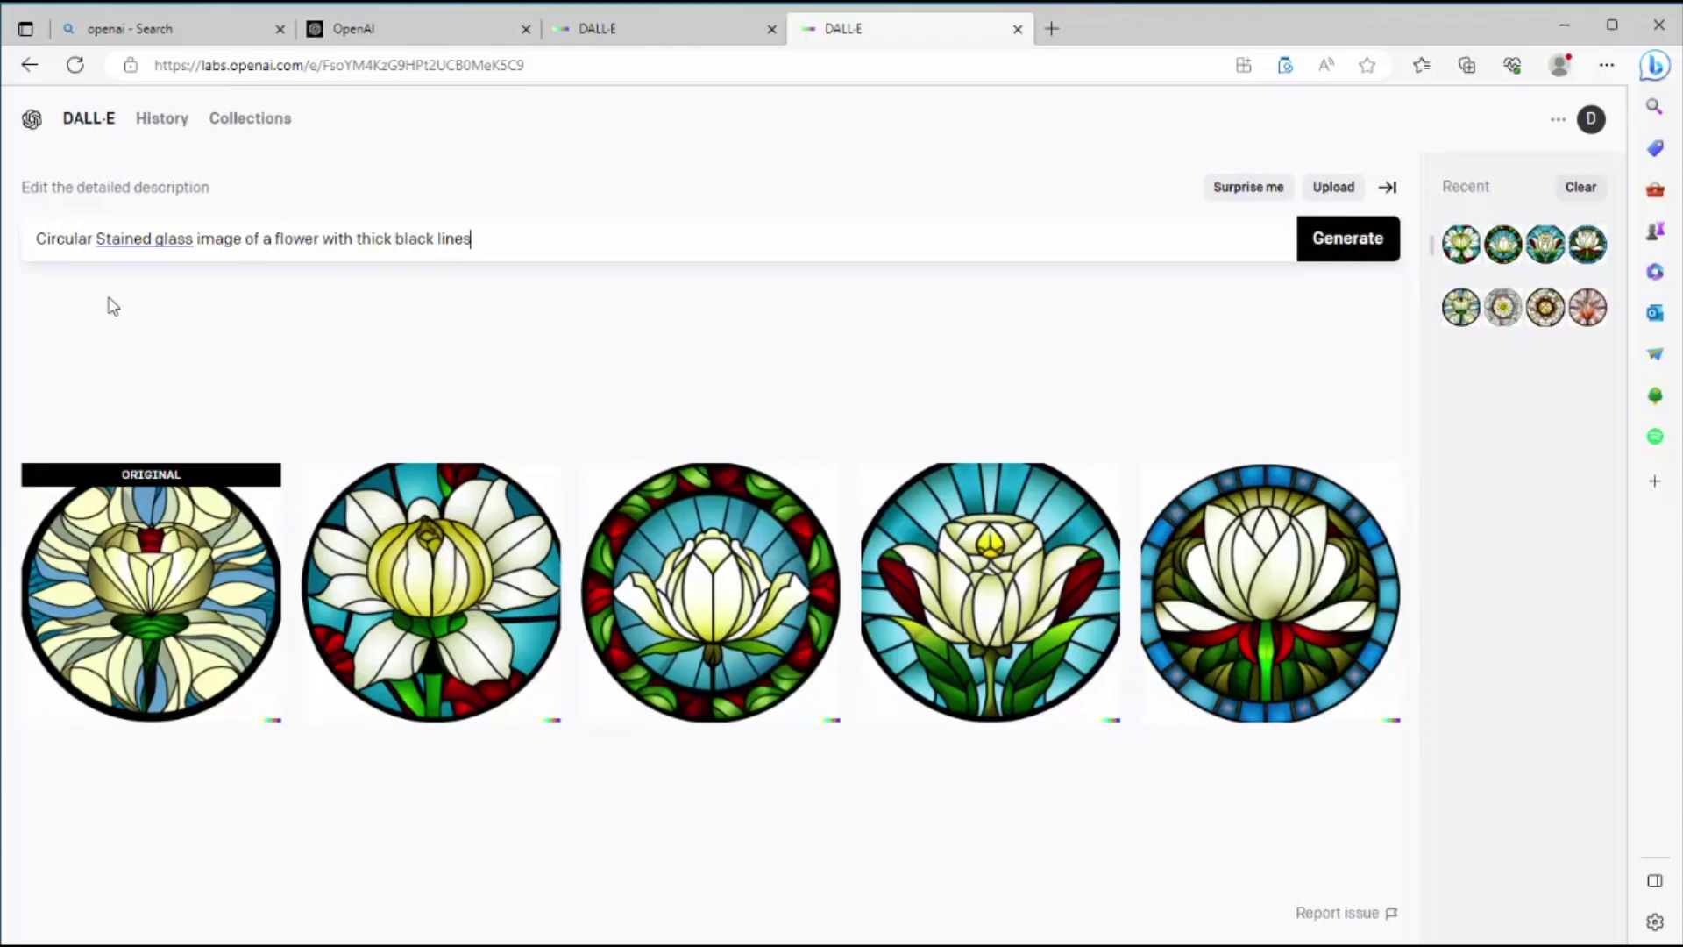
click(155, 240)
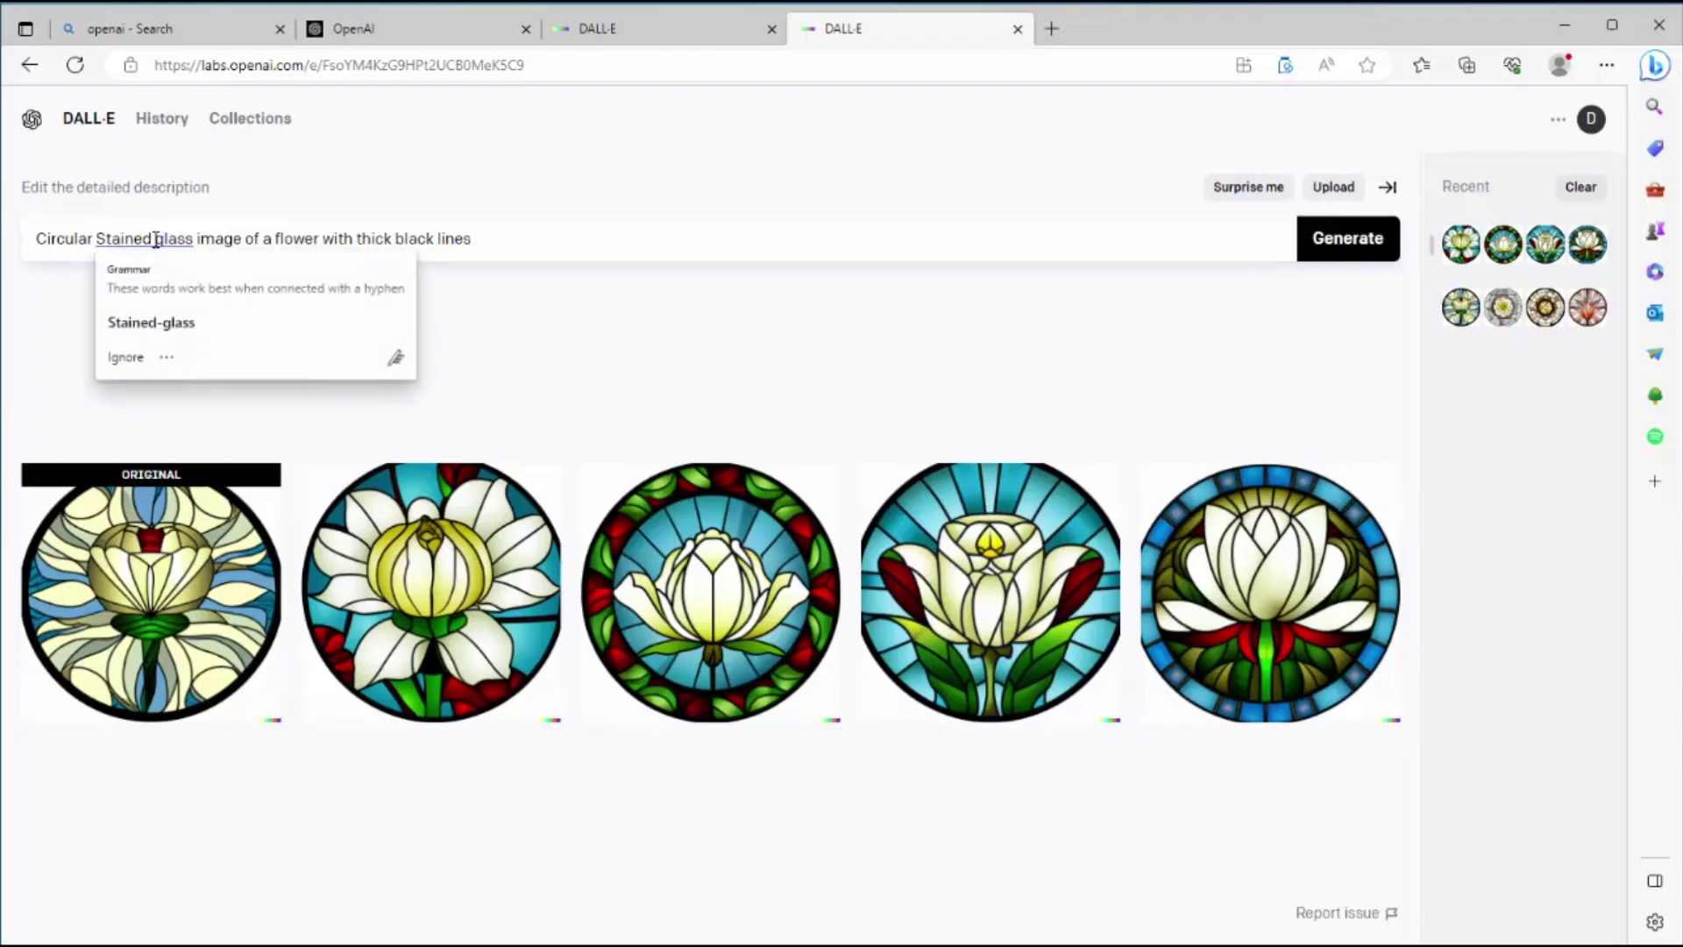
click(167, 323)
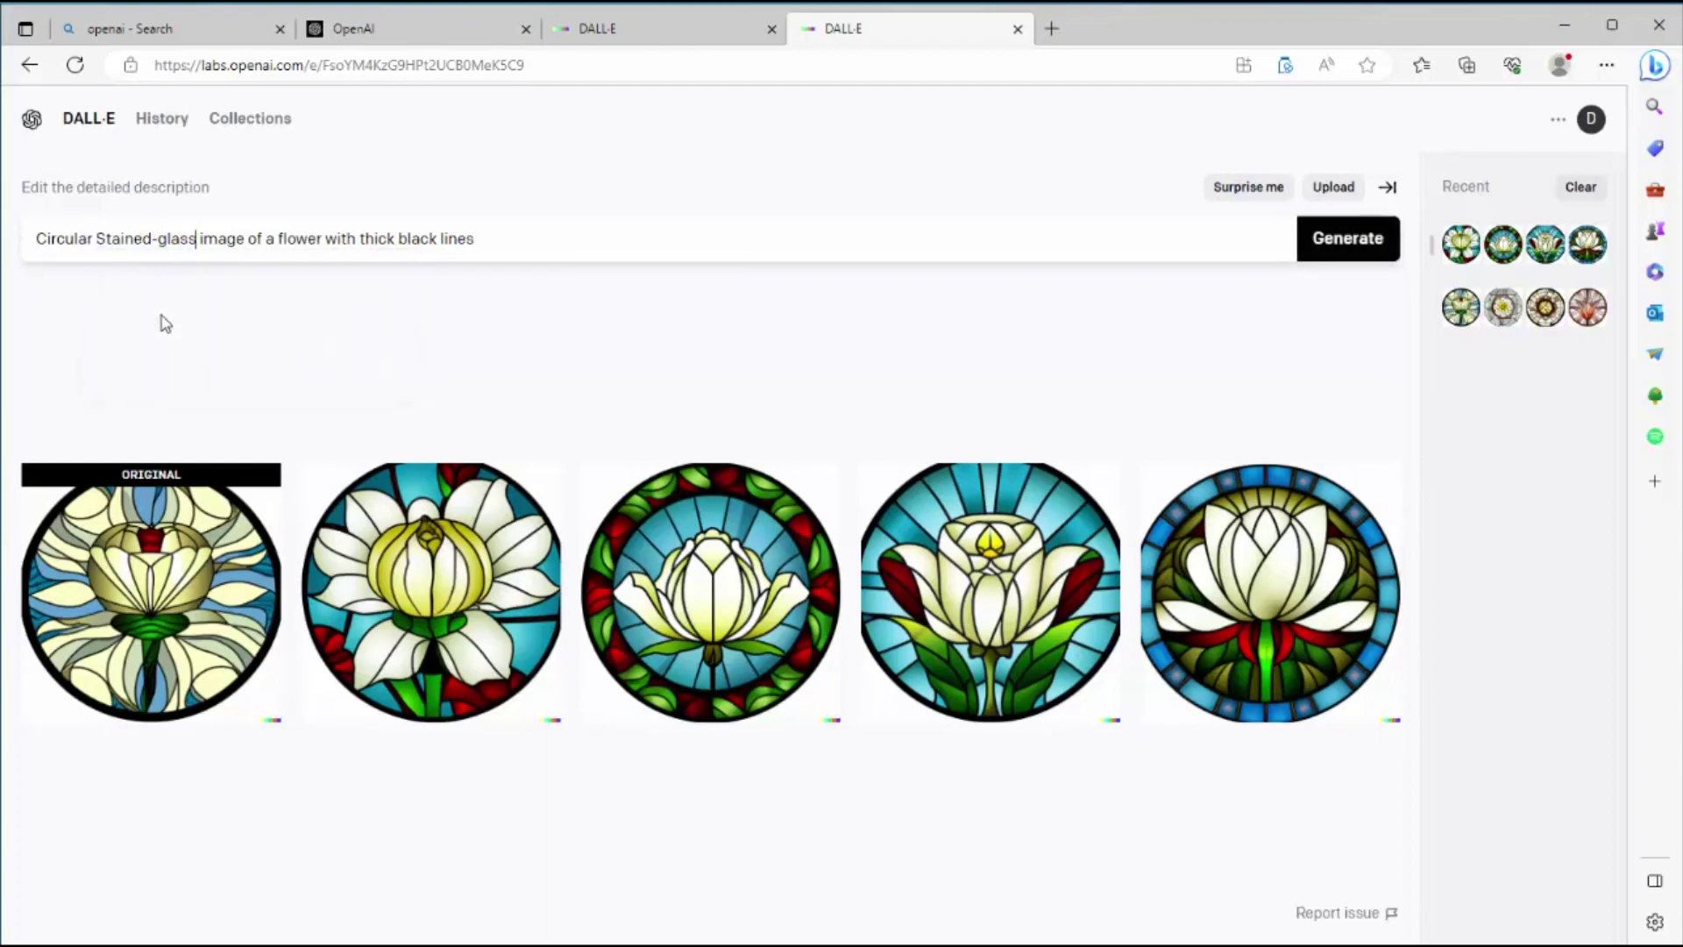
click(1338, 245)
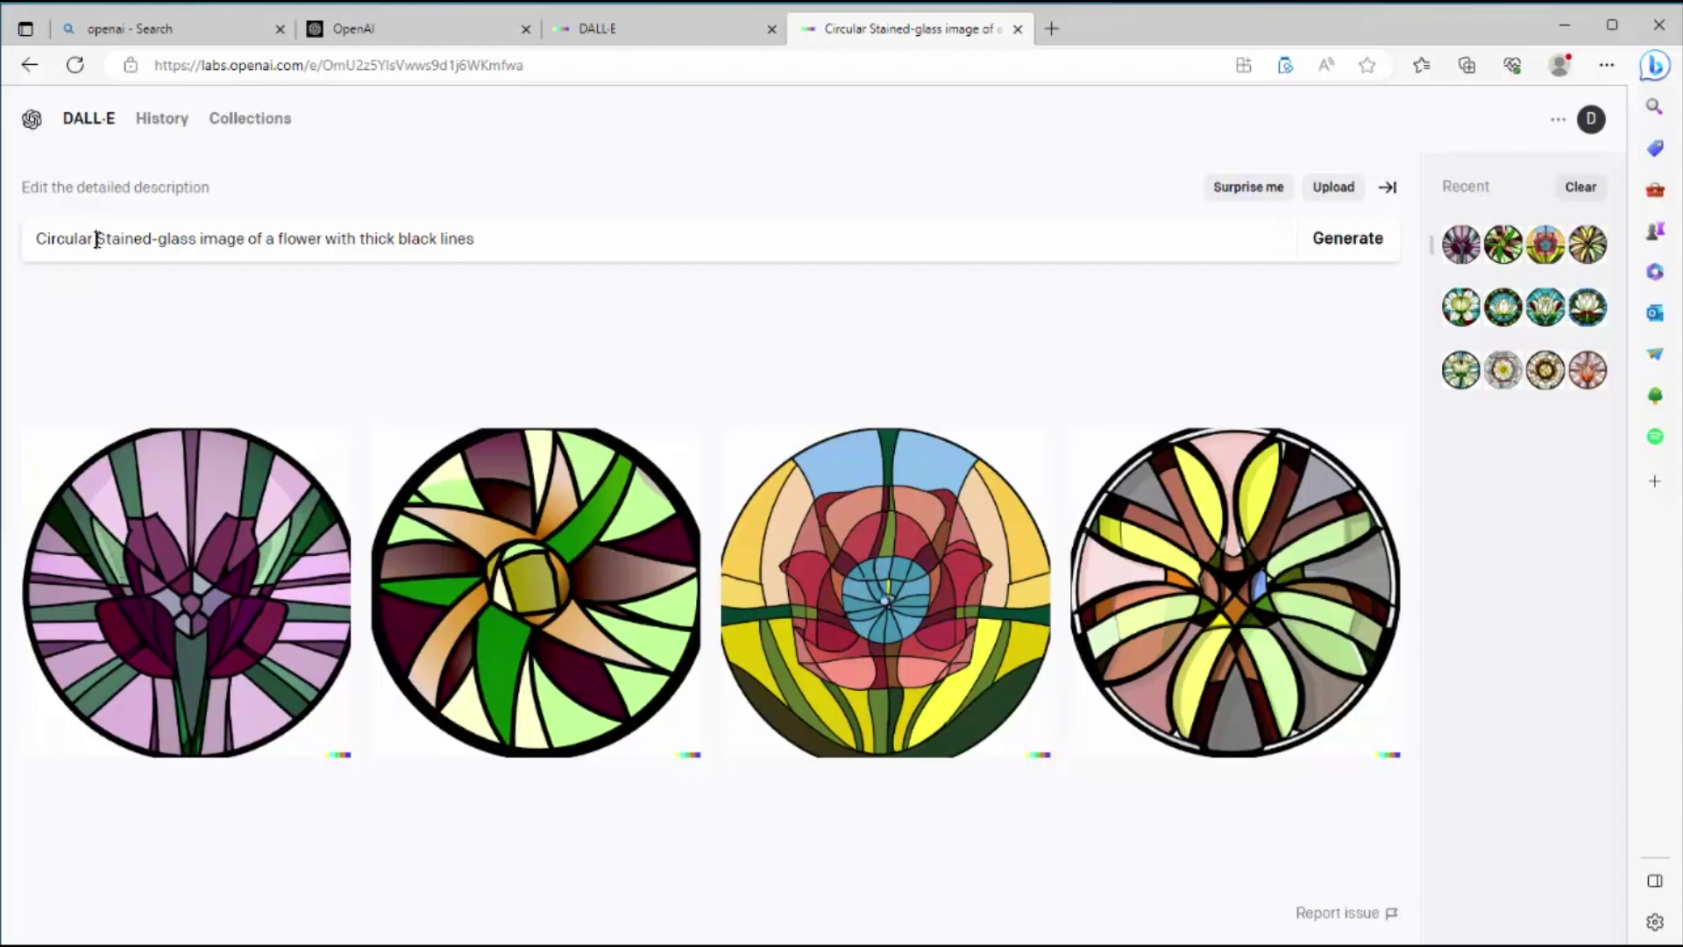
Insert 'red, green and orange' after 'Circular' and separate 'orange' from 'Stained-glass'.
click(96, 239)
text(red green )
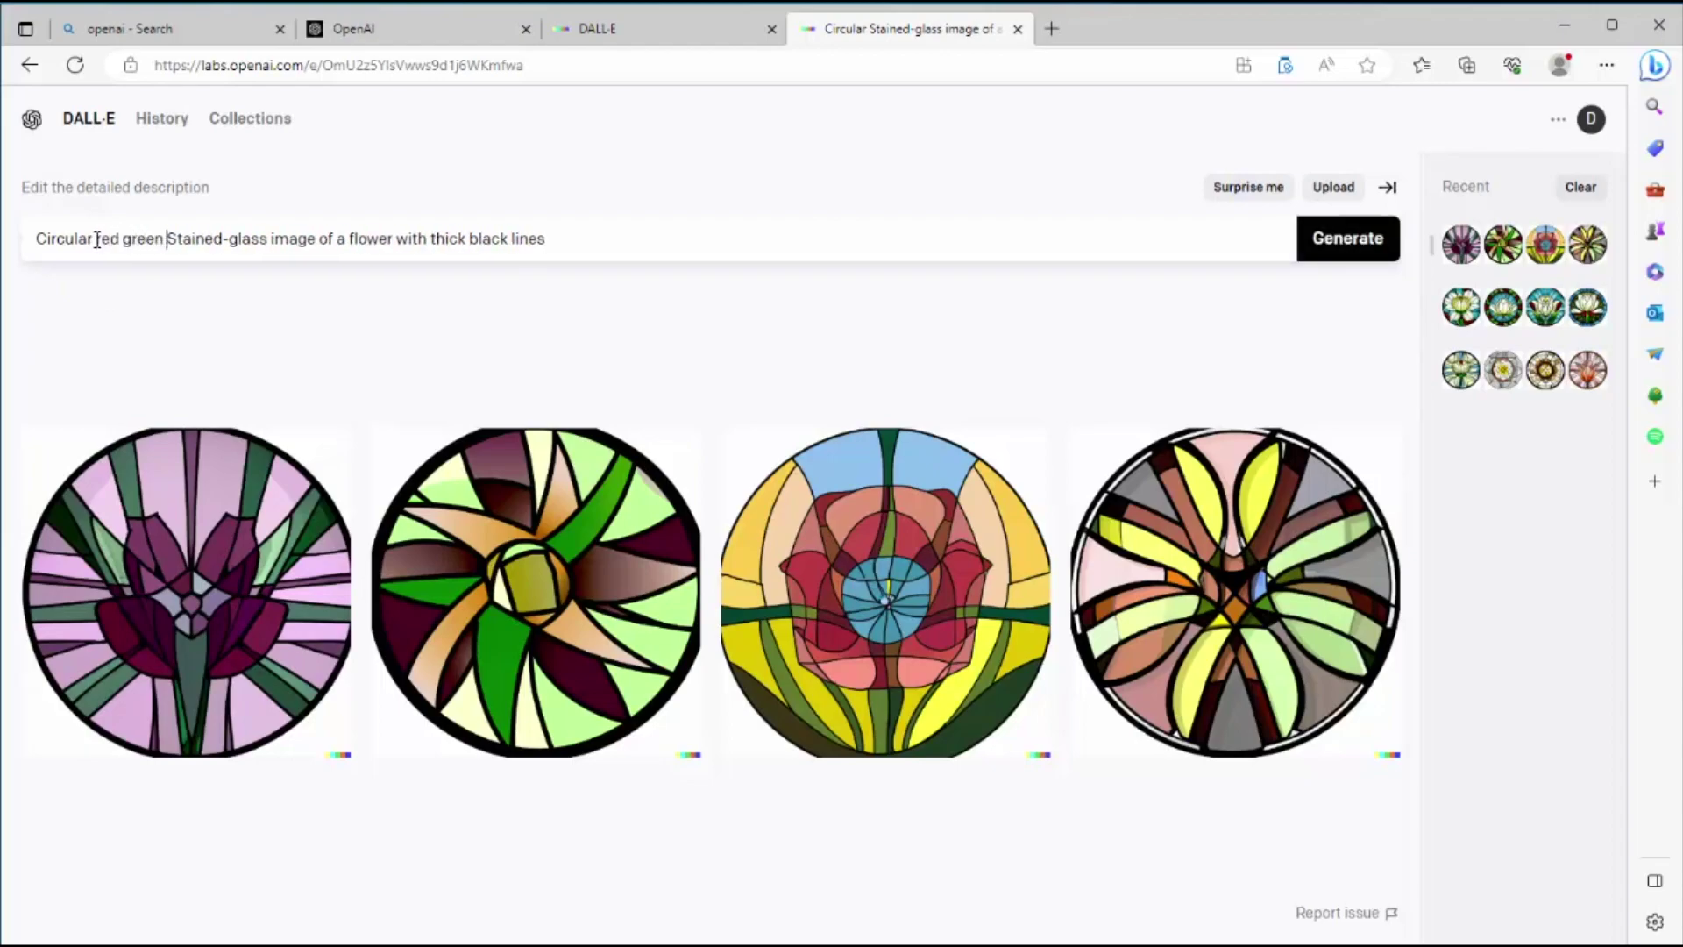
text(and orange)
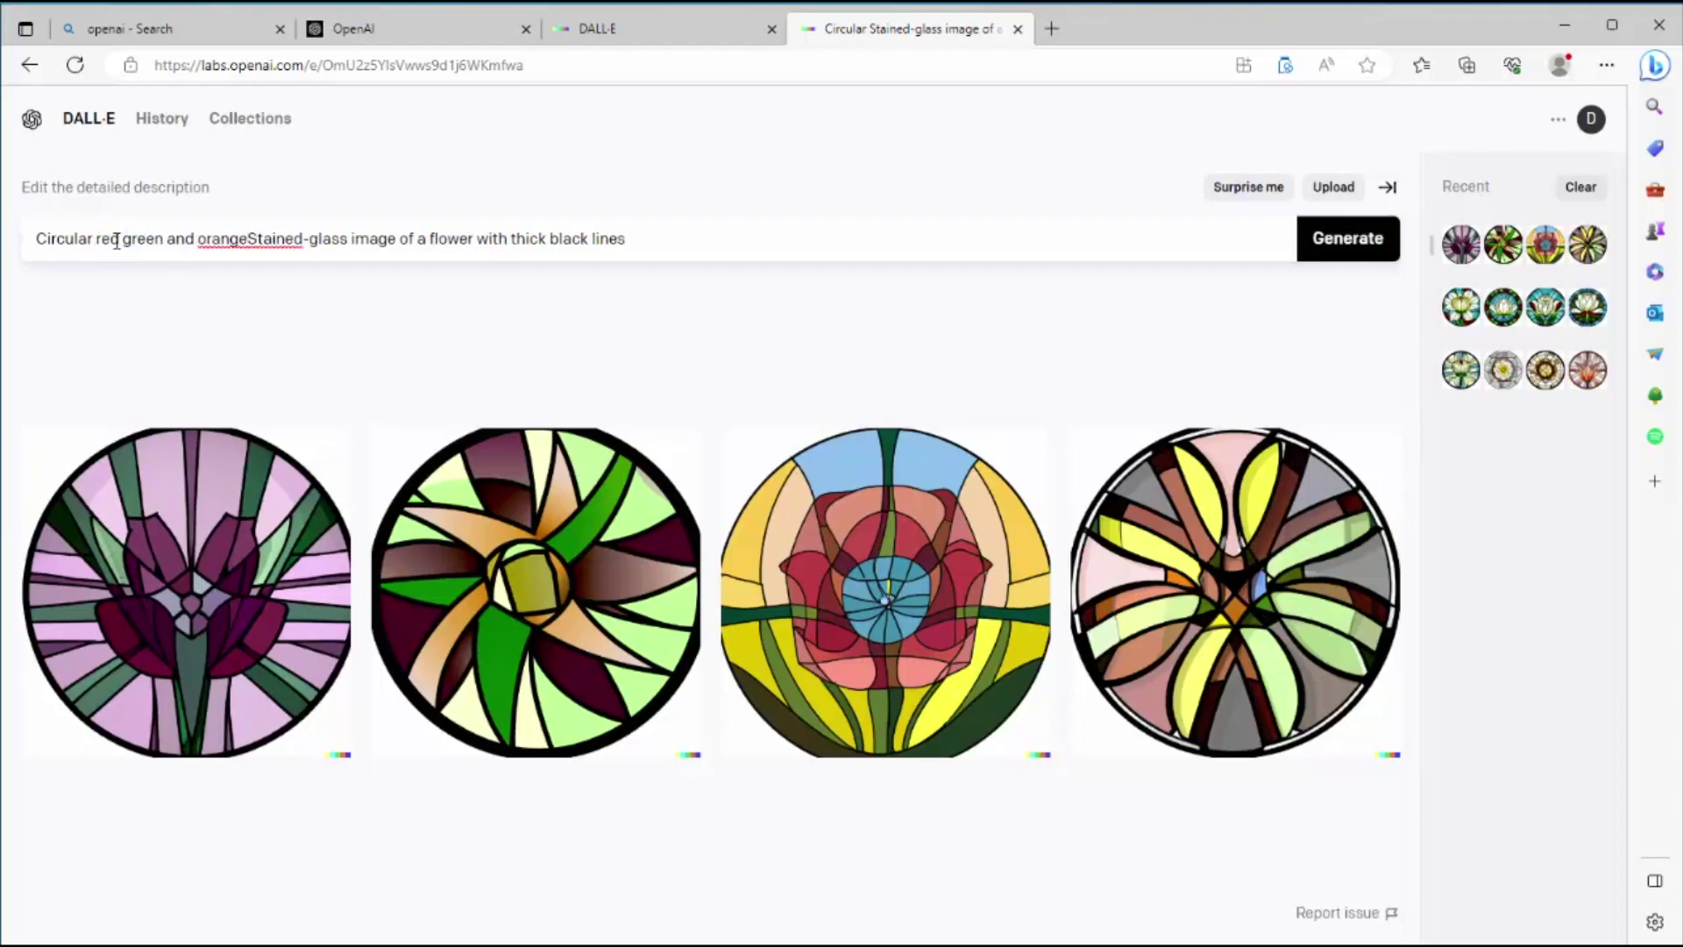
click(116, 239)
text(,)
right_click(252, 240)
click(263, 323)
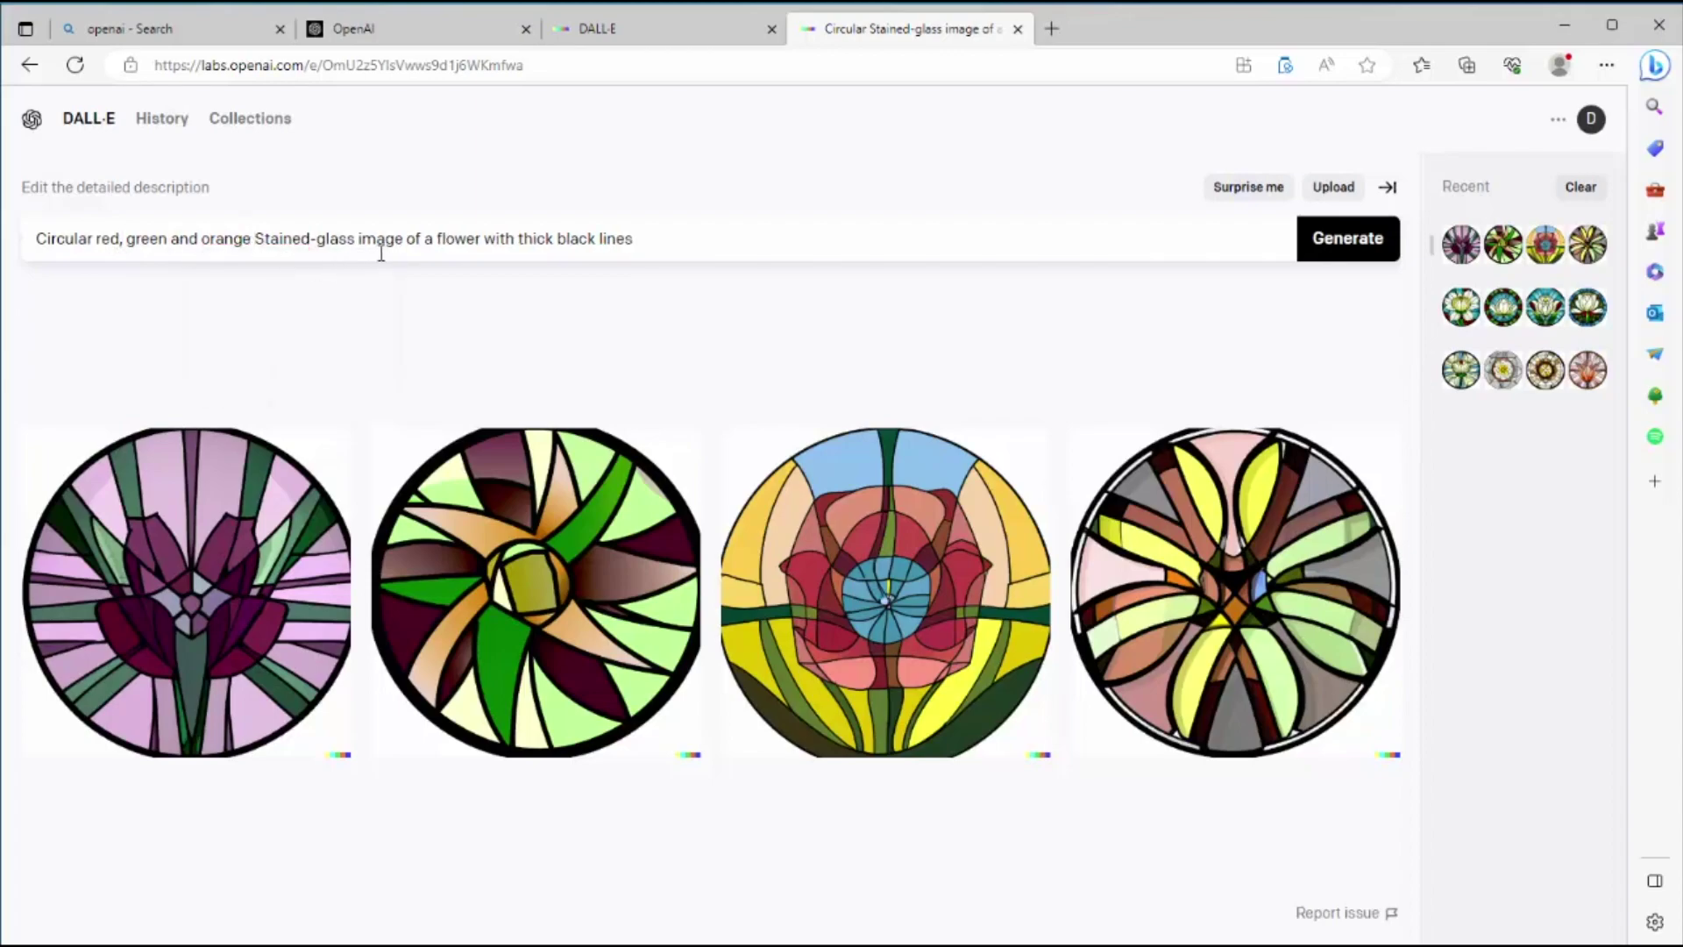
Add 'tropical' before 'flower', generate, then select 'tropical flower' for replacement.
click(462, 255)
text(tropical)
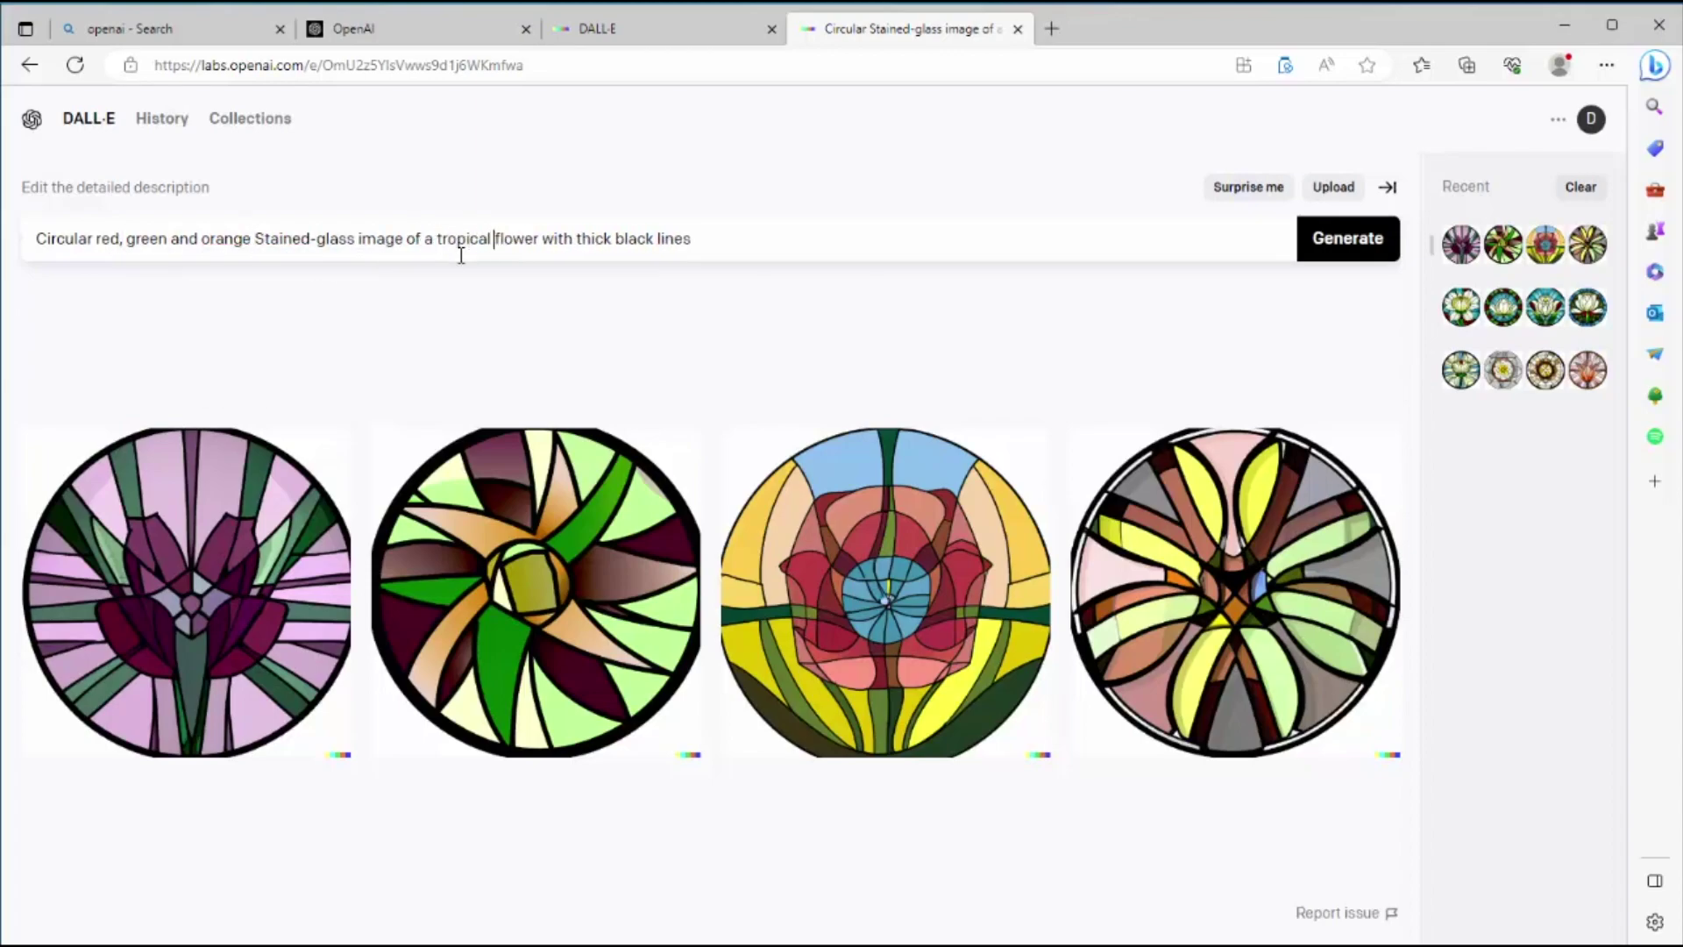
click(1348, 254)
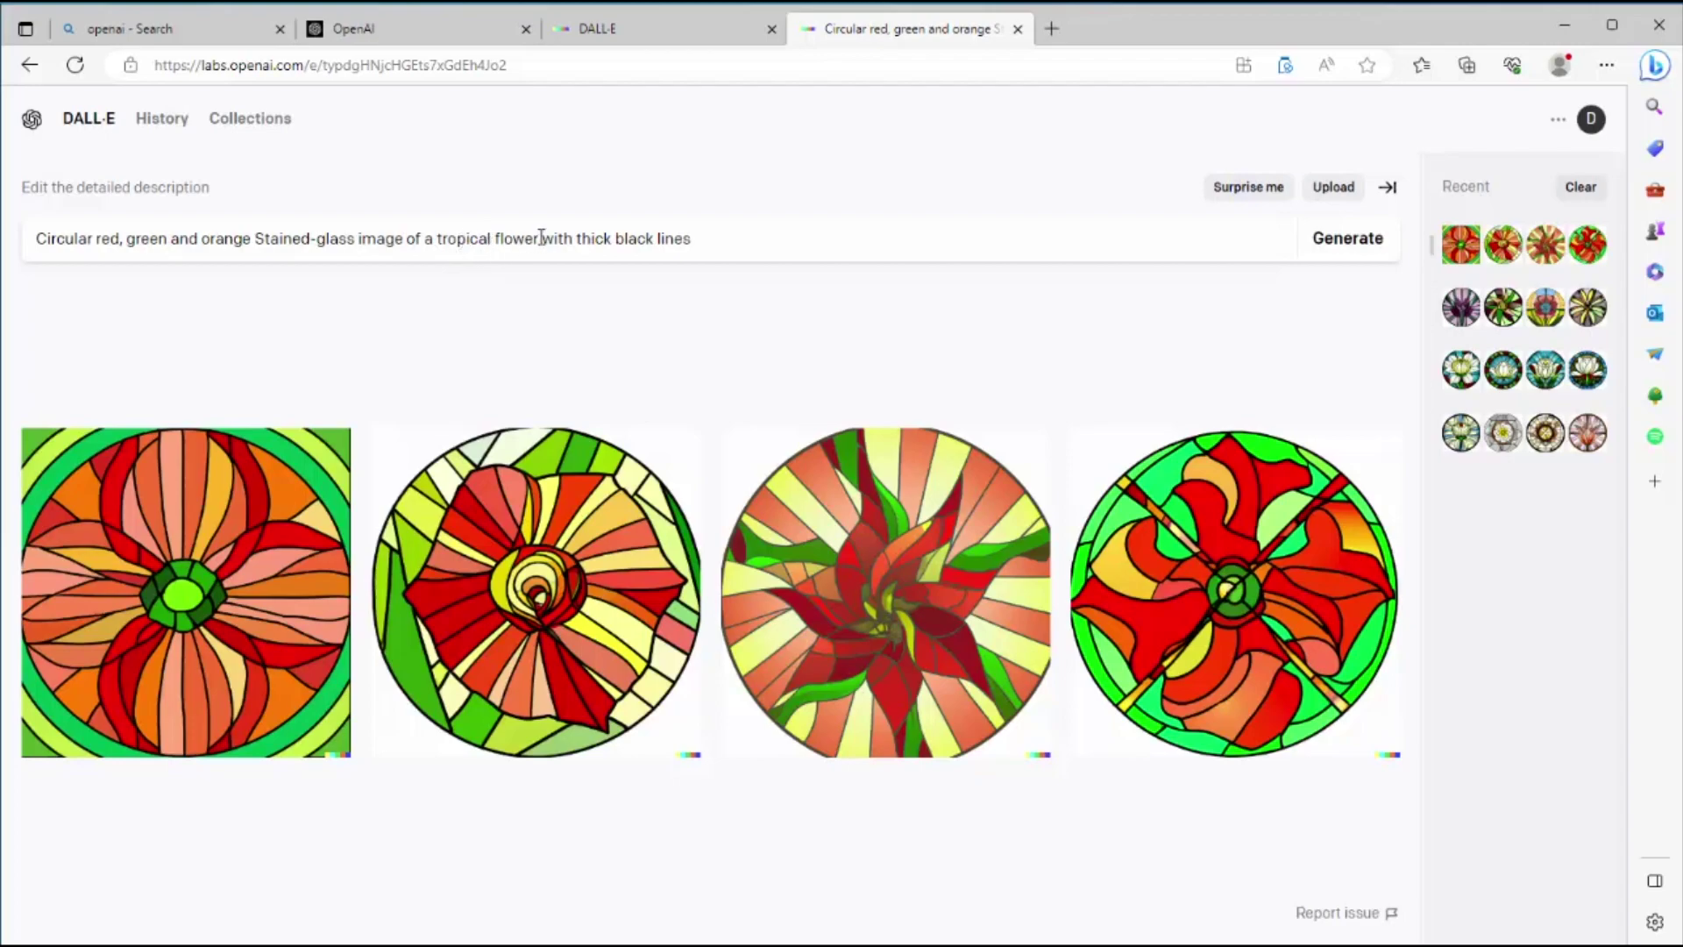
drag(541, 237, 458, 255)
Replace 'tropical flower' with 'rose' and generate the stained-glass rose images.
key(BackSpace)
text(rose)
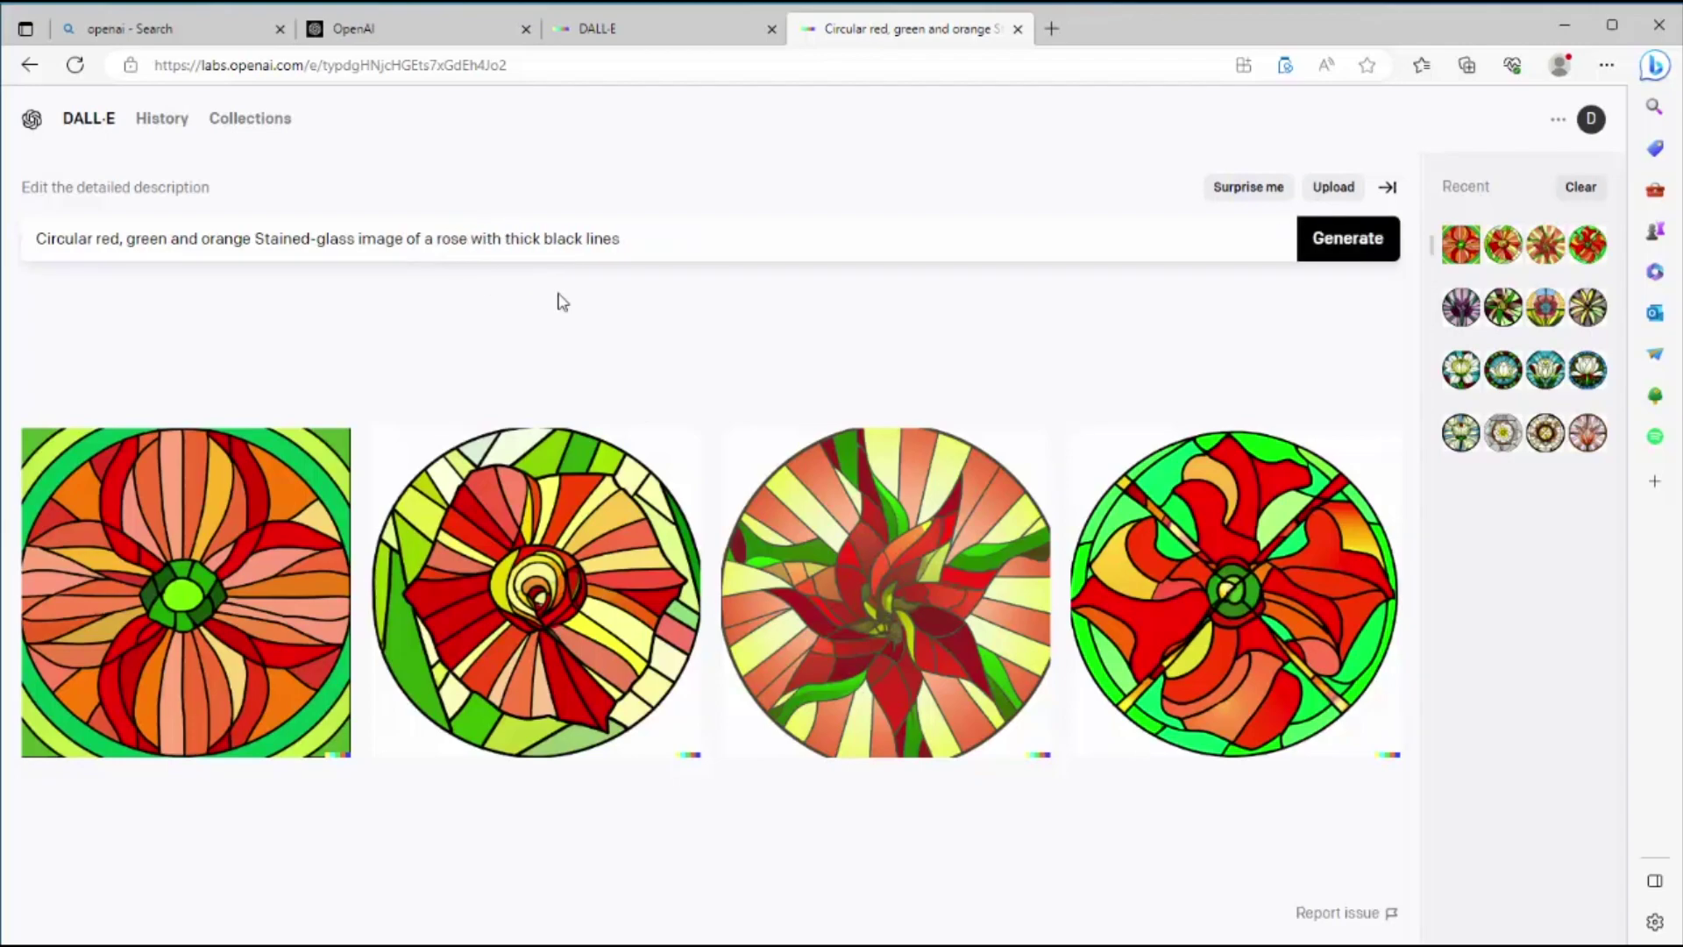
click(1338, 245)
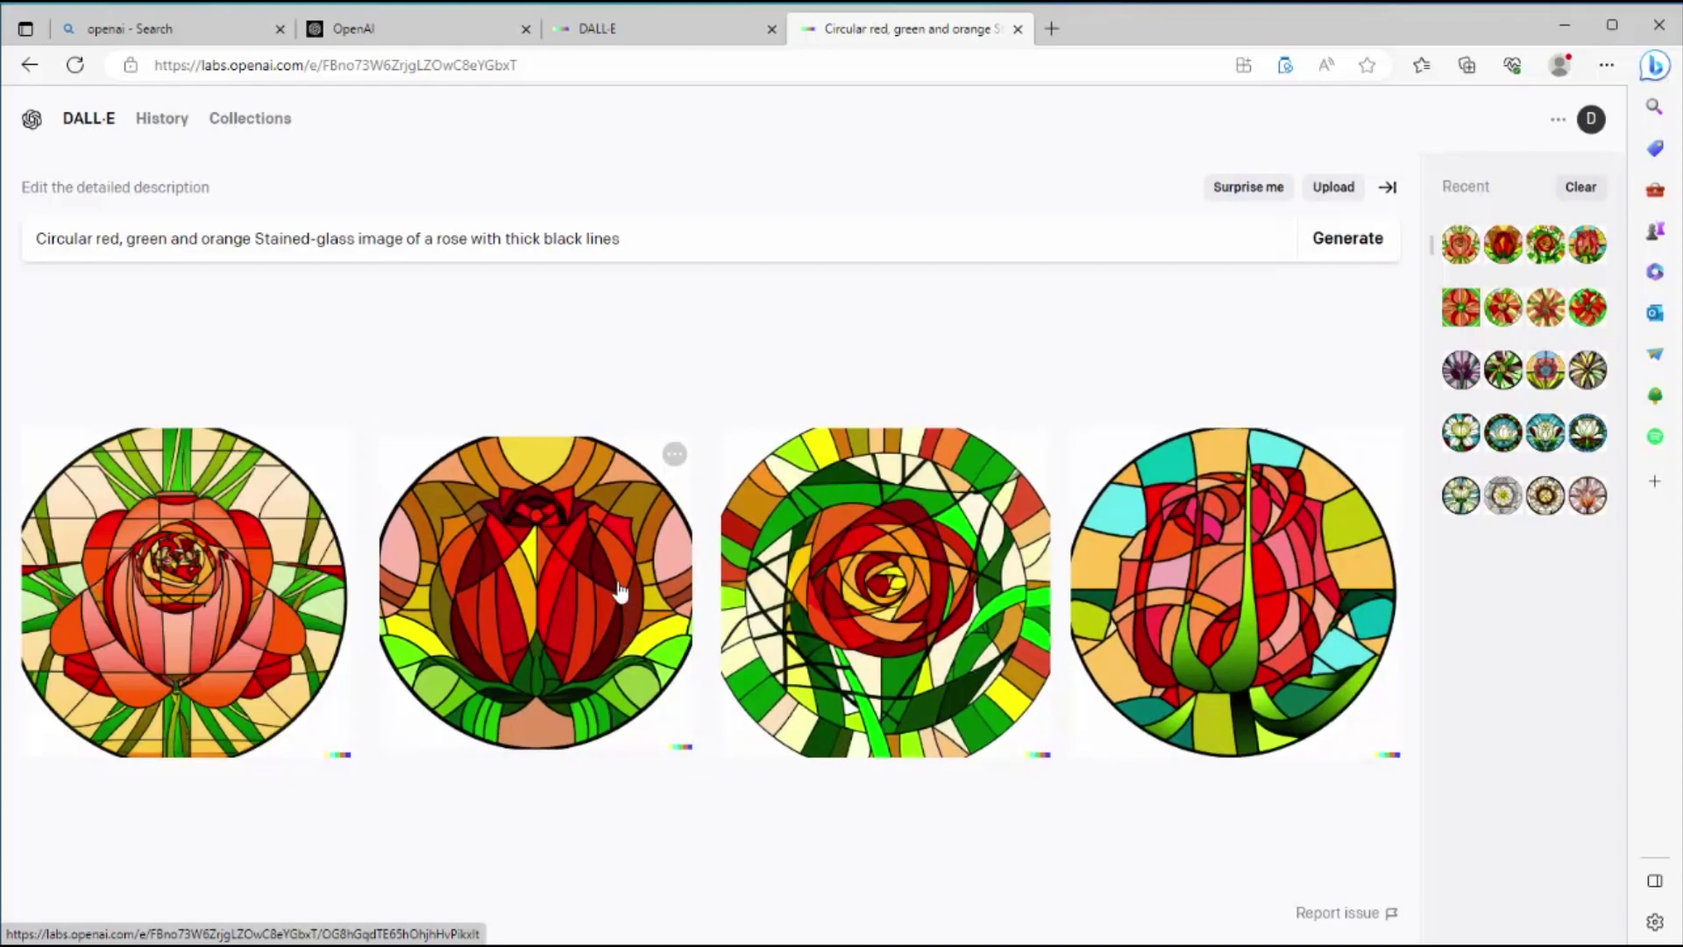
Make variations of the fourth rose and open the last variation on its own.
click(1172, 576)
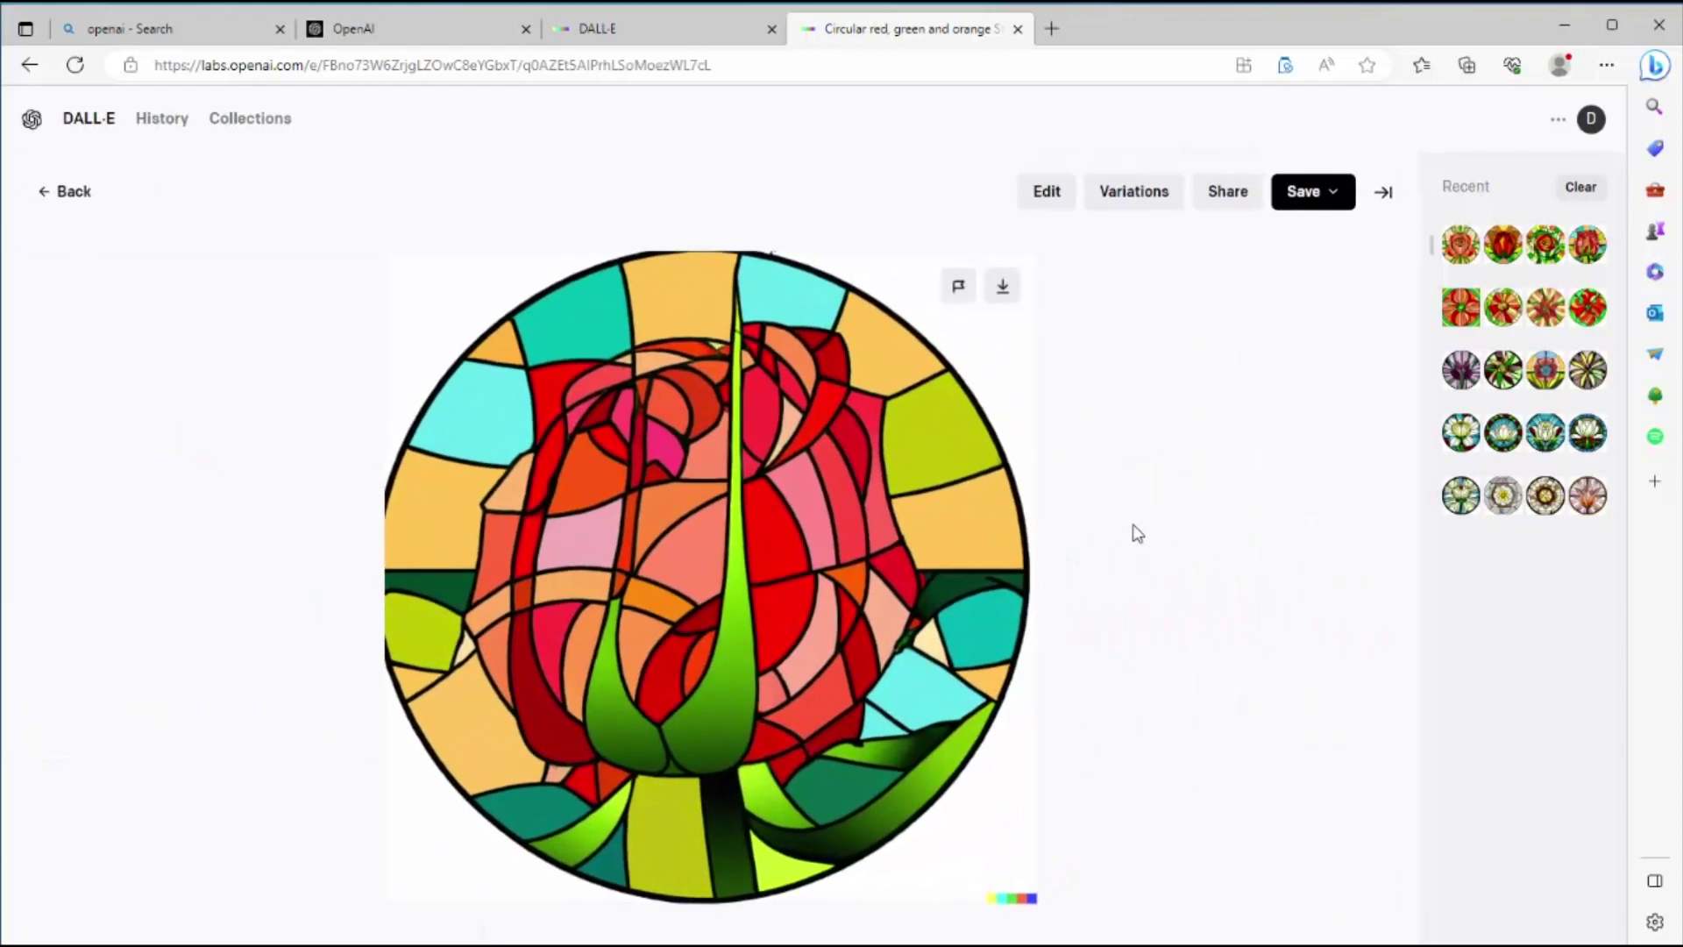
click(1125, 200)
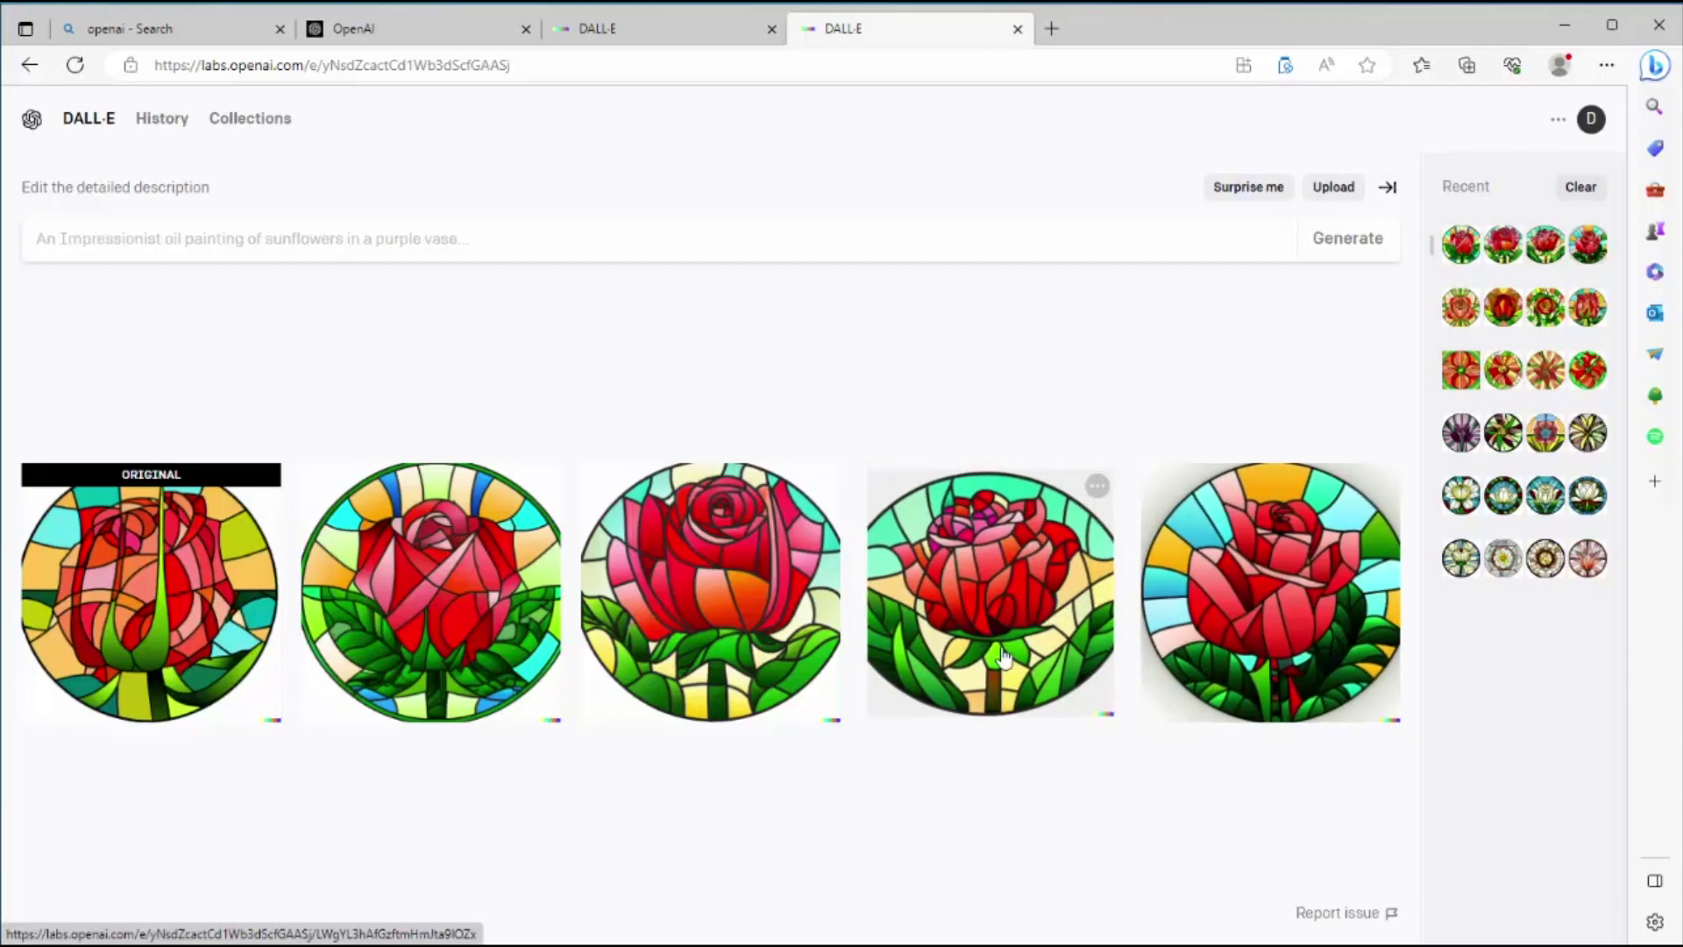
click(1286, 605)
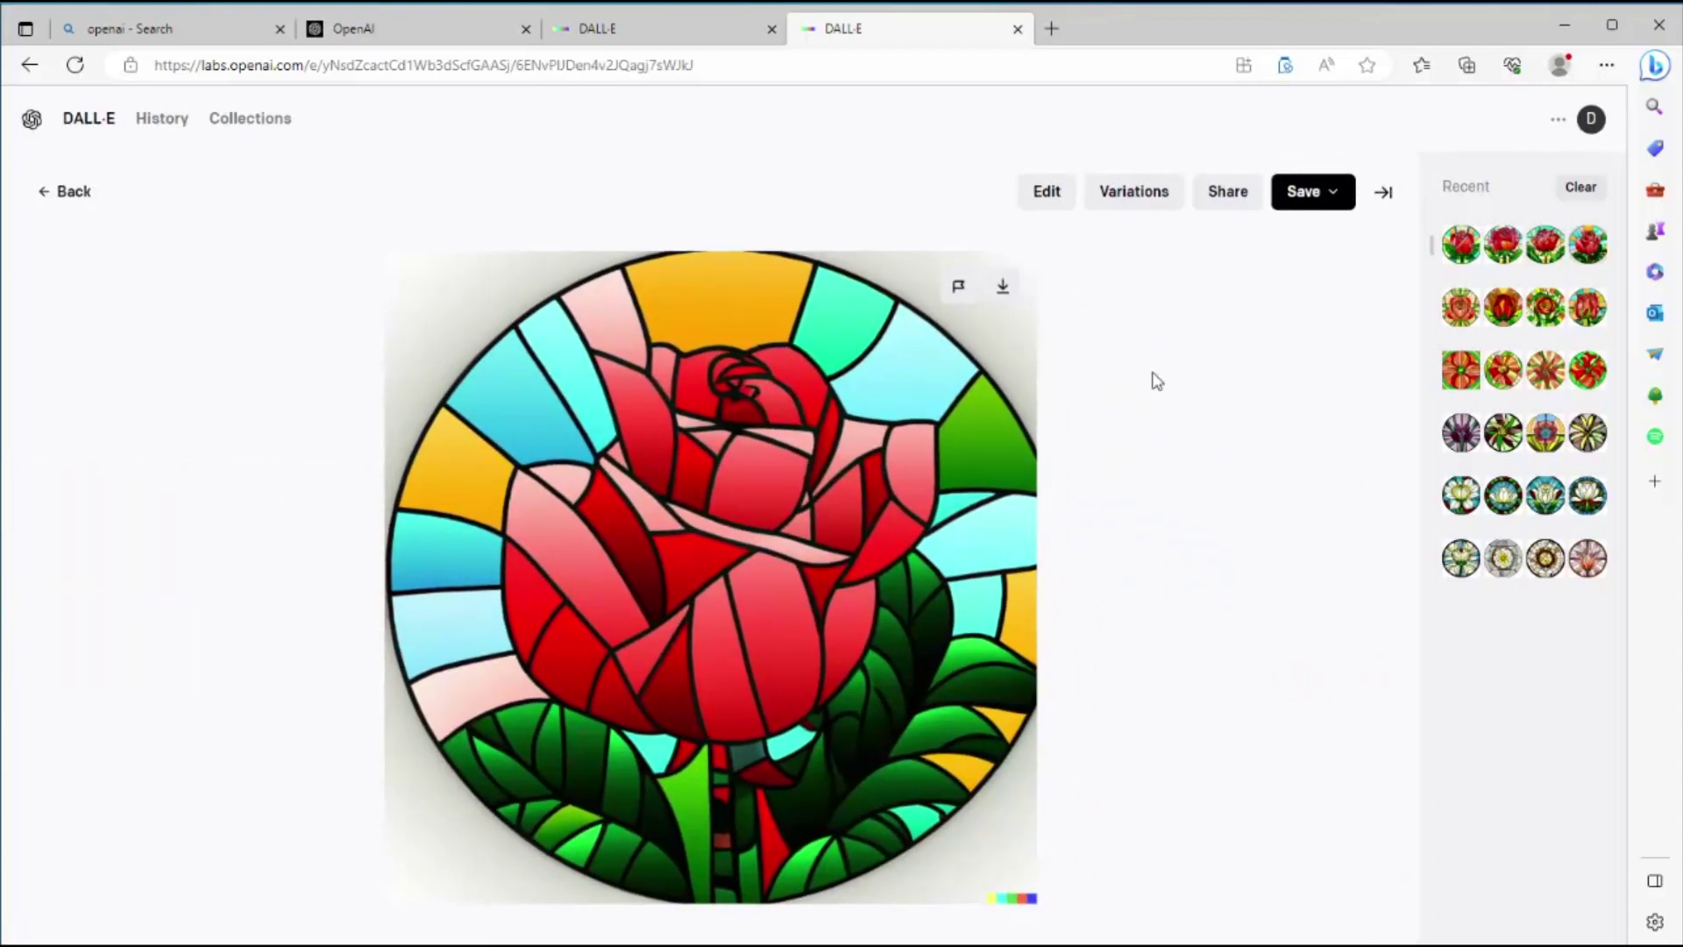
Extend the rose past its right and top edges using the pasted rose prompt.
click(1047, 191)
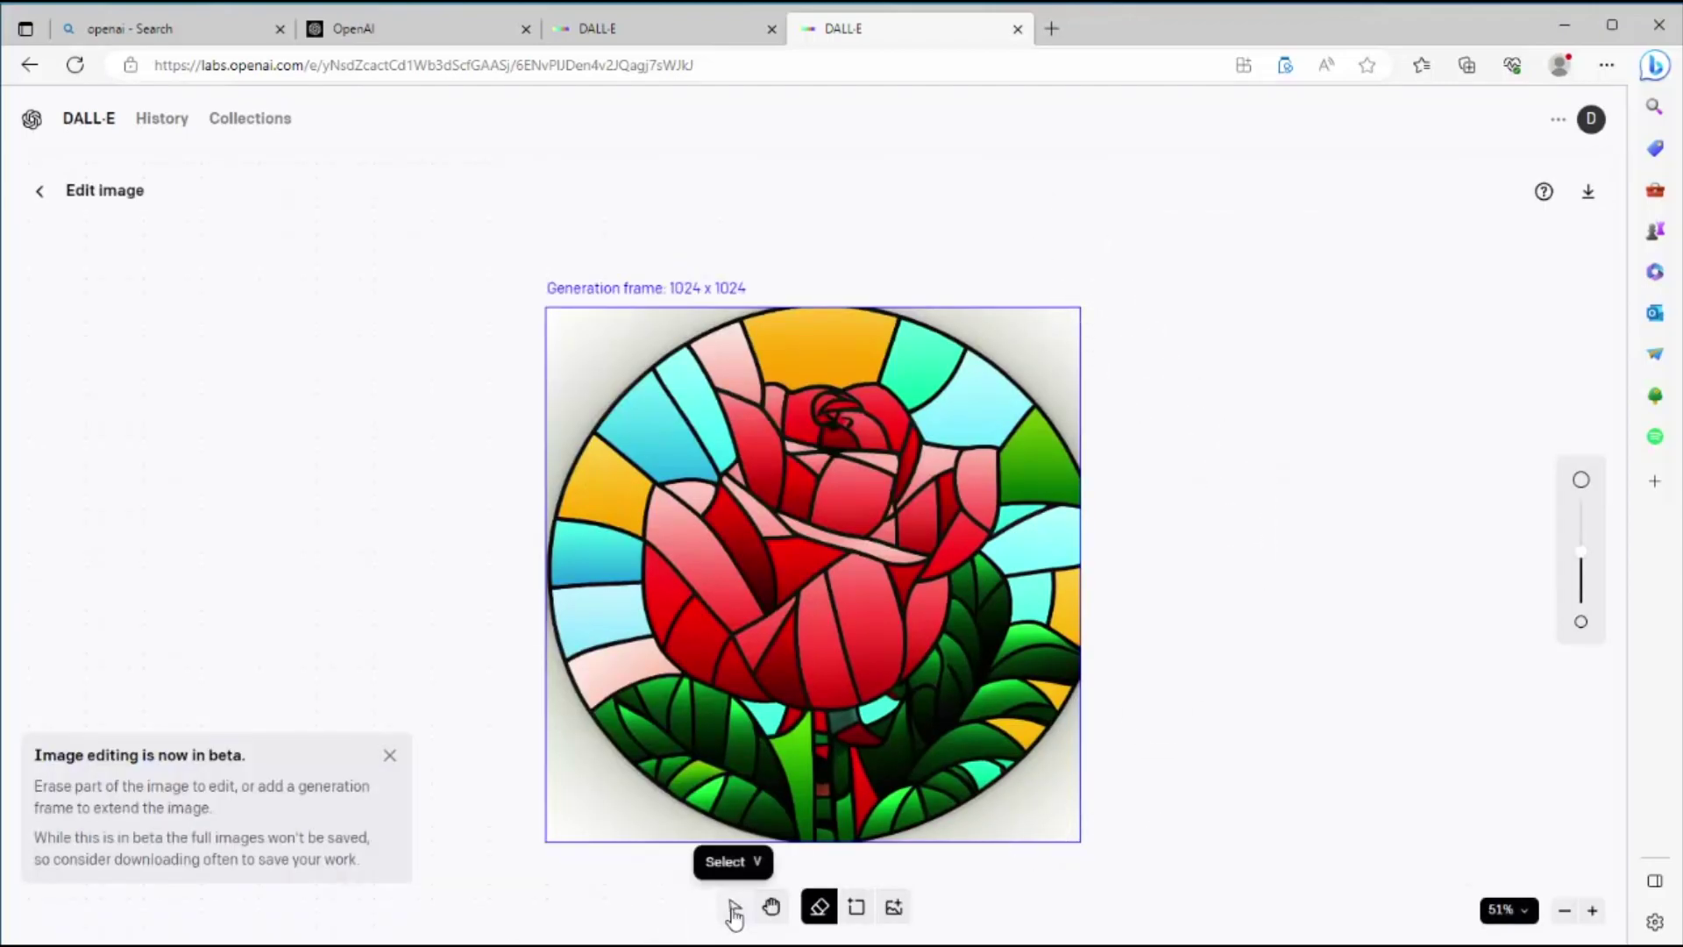
click(733, 907)
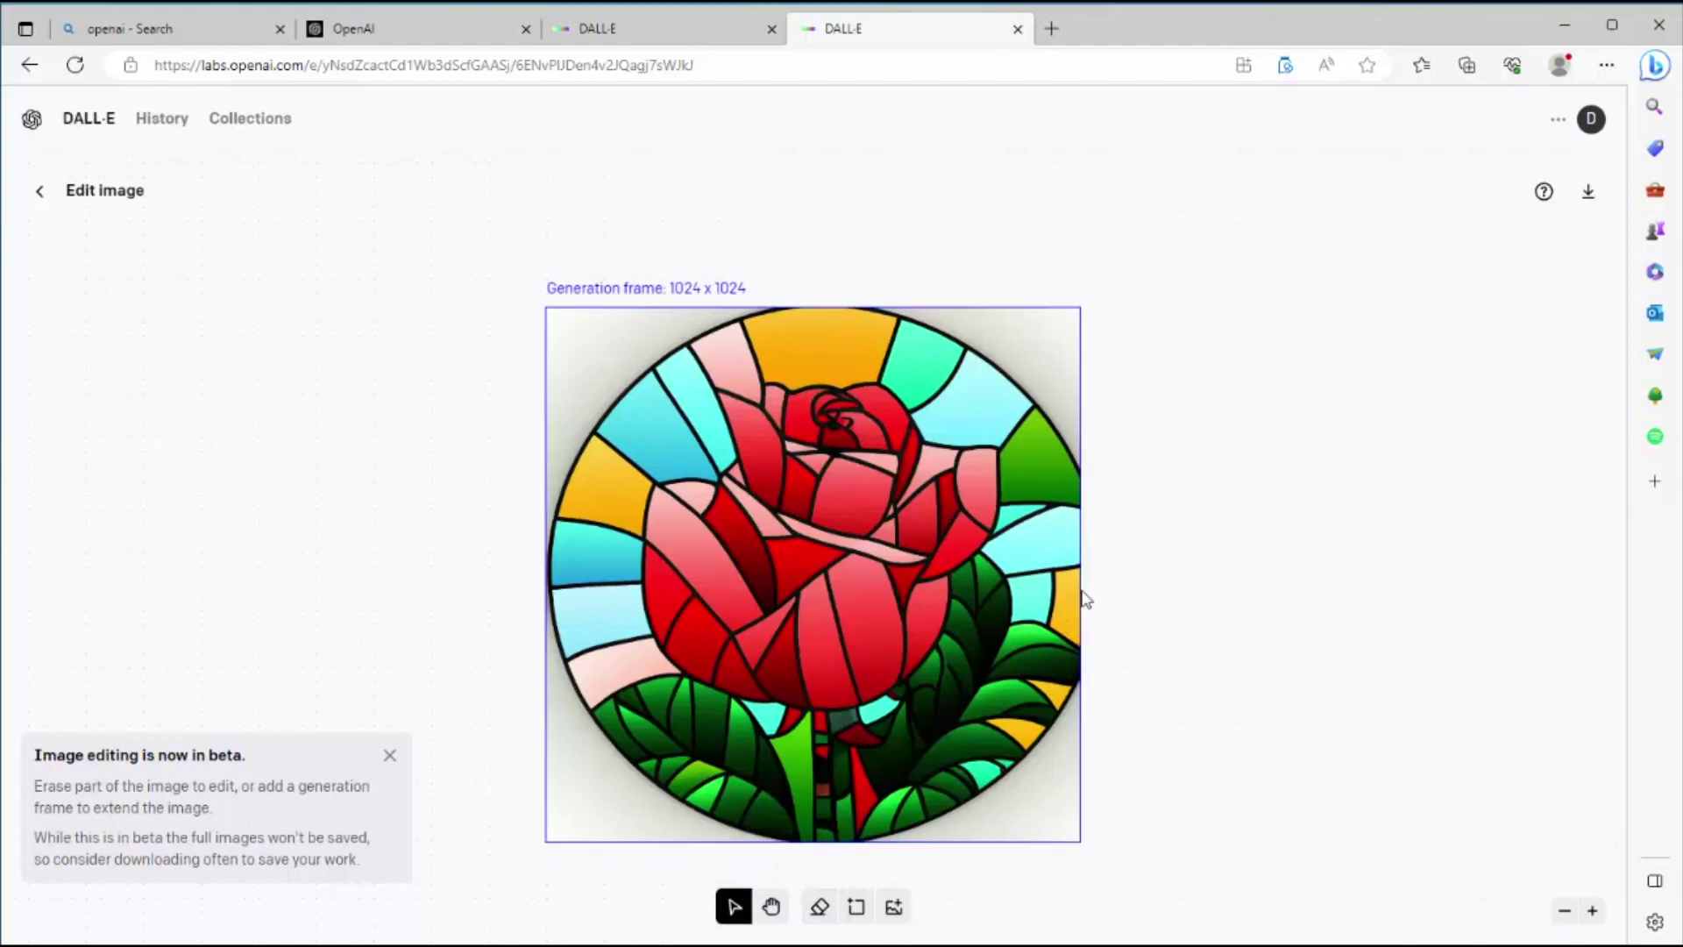
drag(1094, 594, 1105, 600)
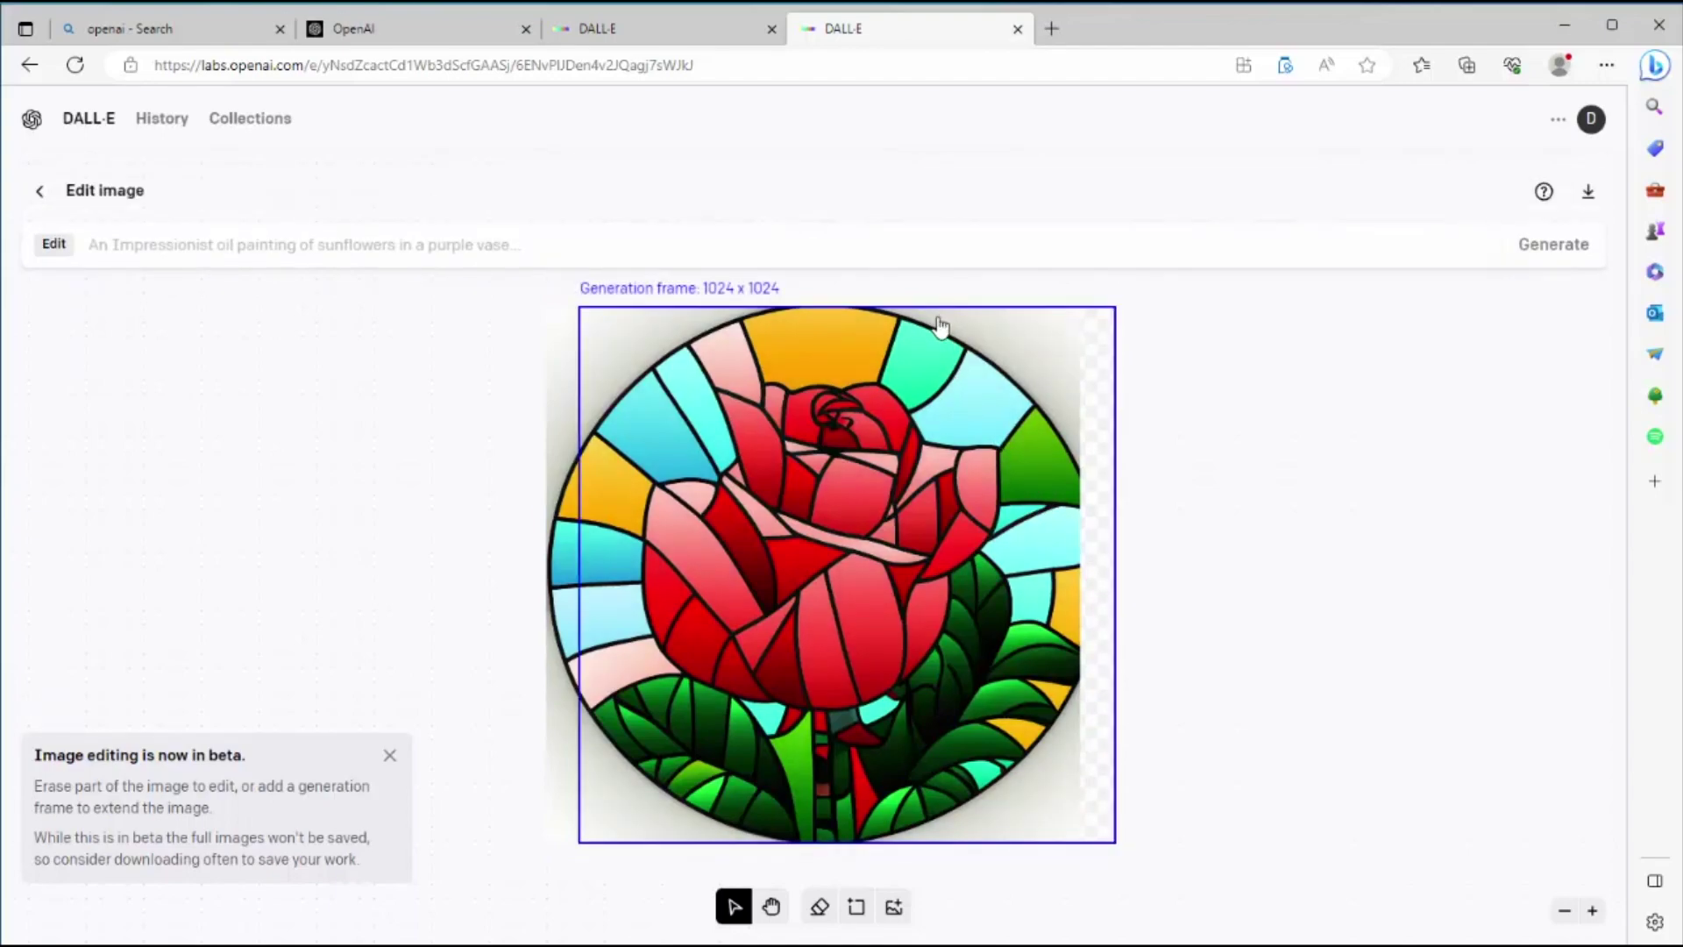
drag(937, 306, 935, 268)
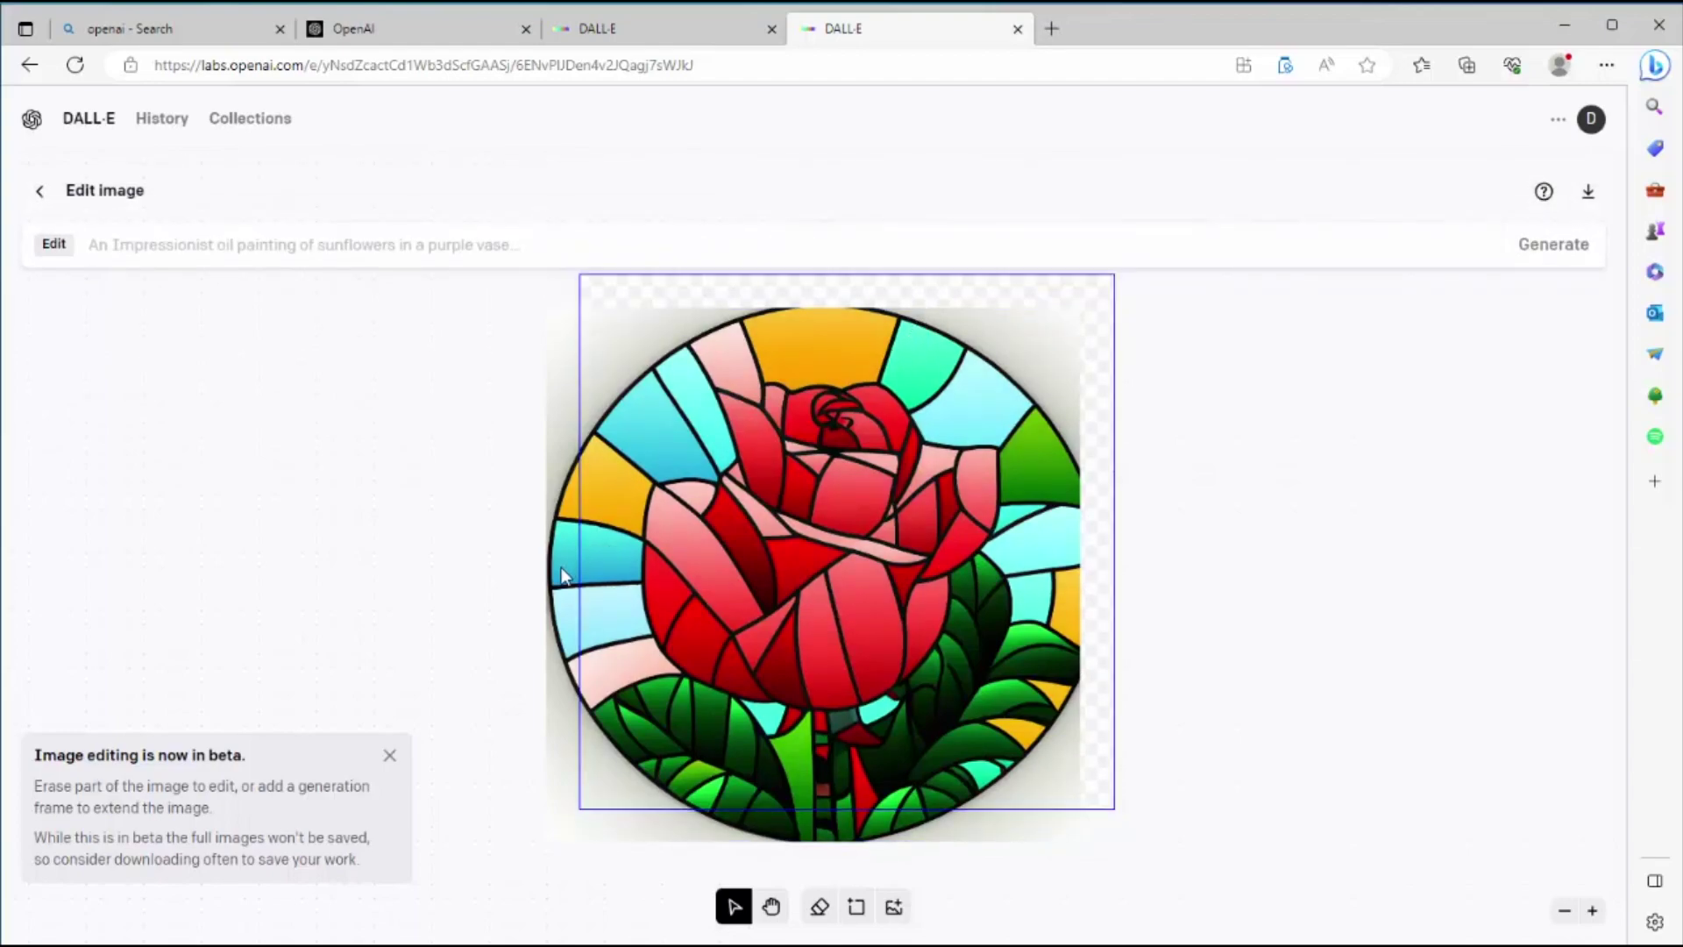
click(116, 248)
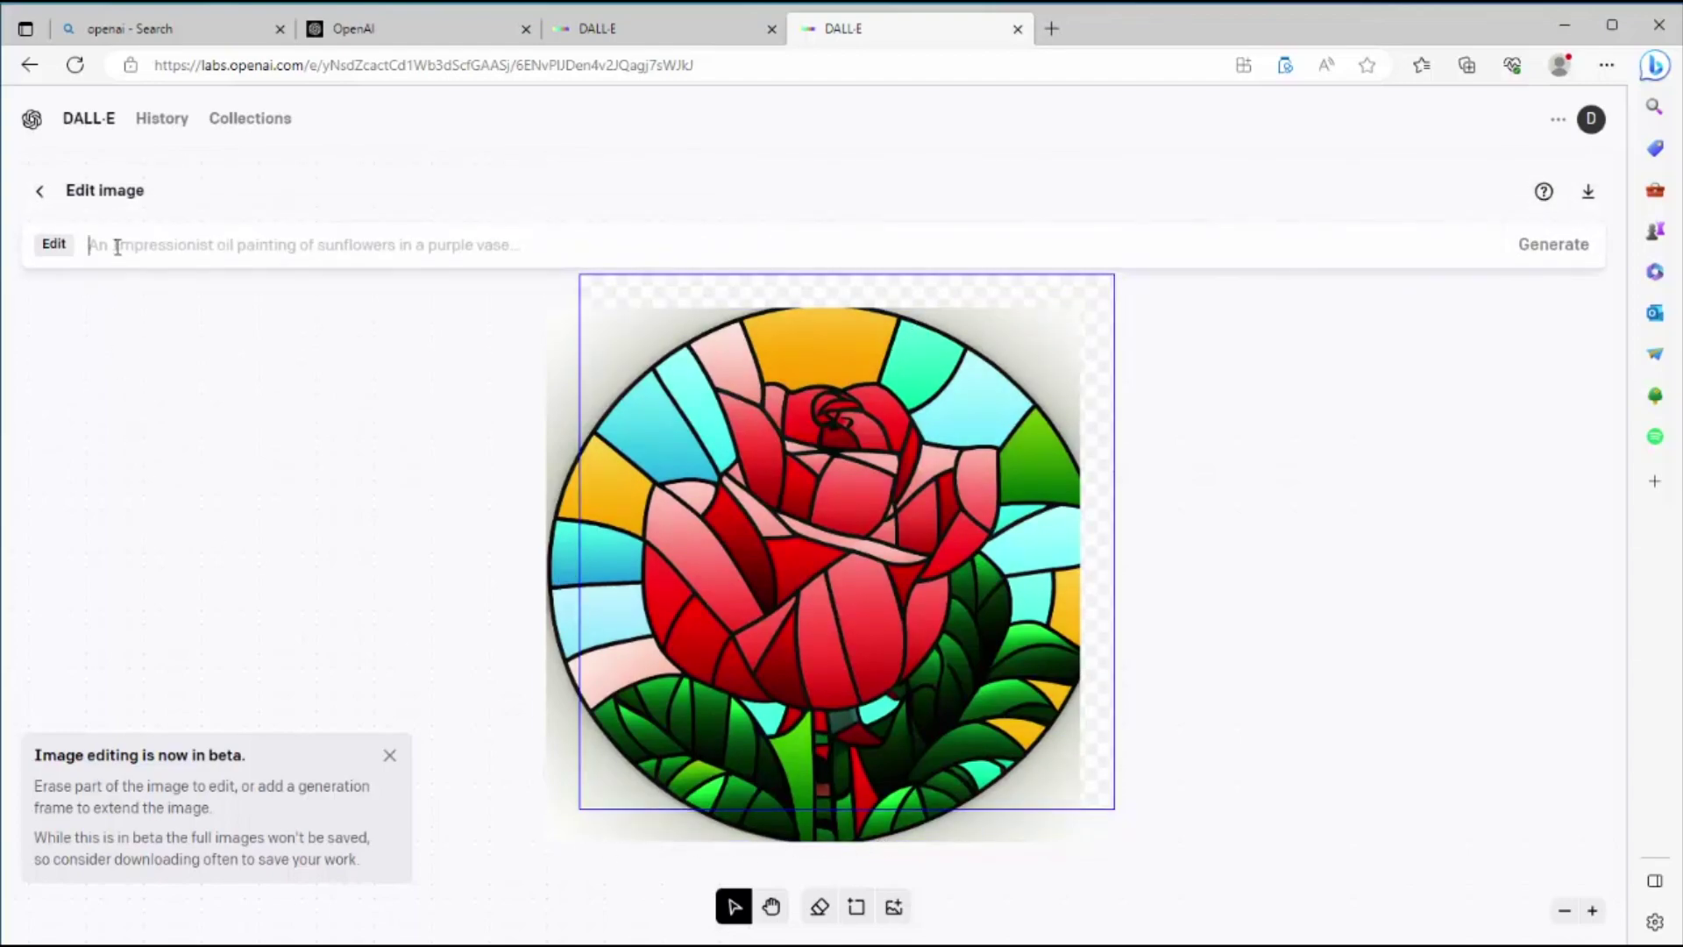
text(Circular red, green and orange Stained-glass image of a rose with thick black lines)
click(1553, 245)
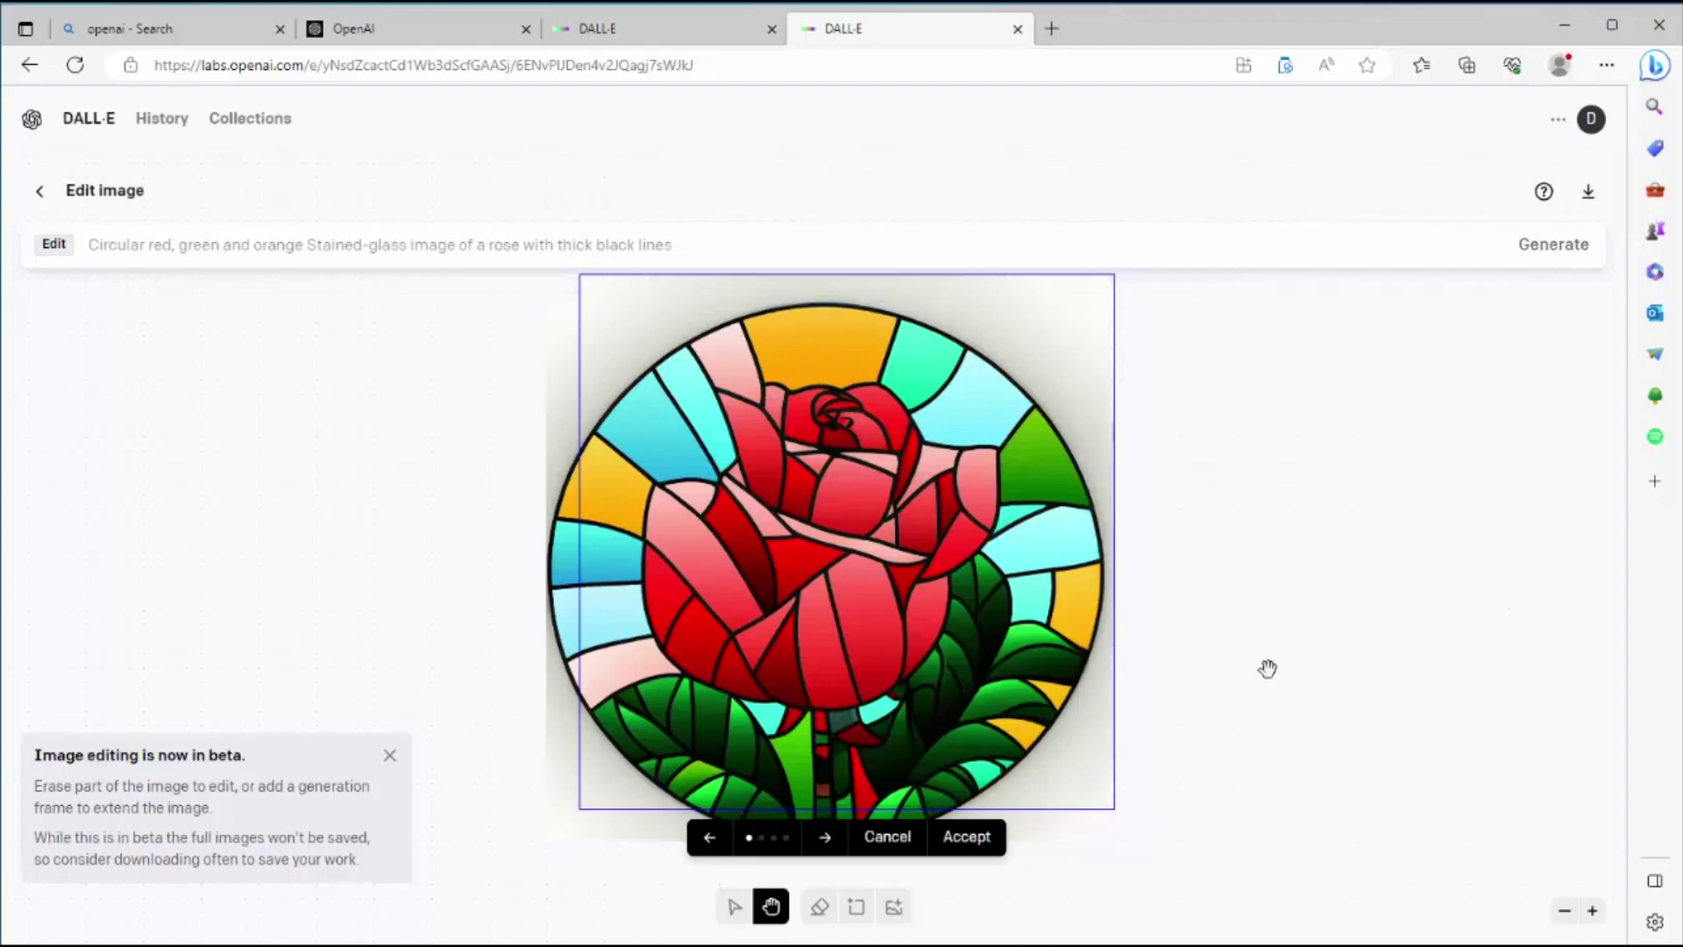
click(954, 847)
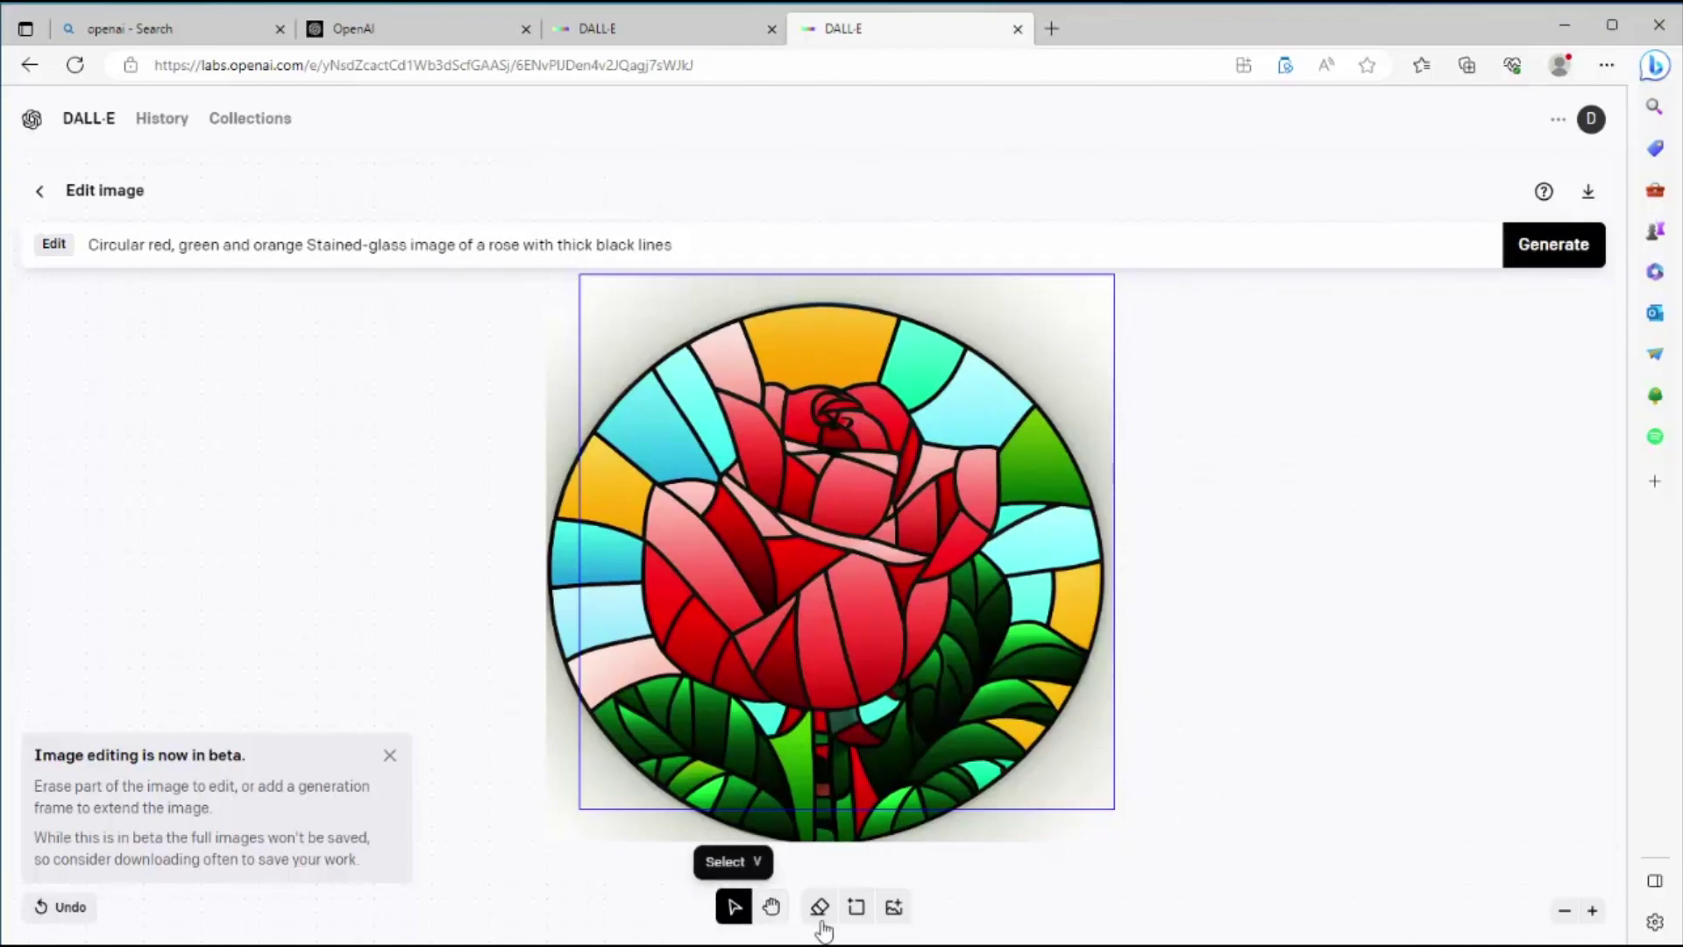
Fill a new frame over the rose's lower part, accept it, and download the image.
click(855, 906)
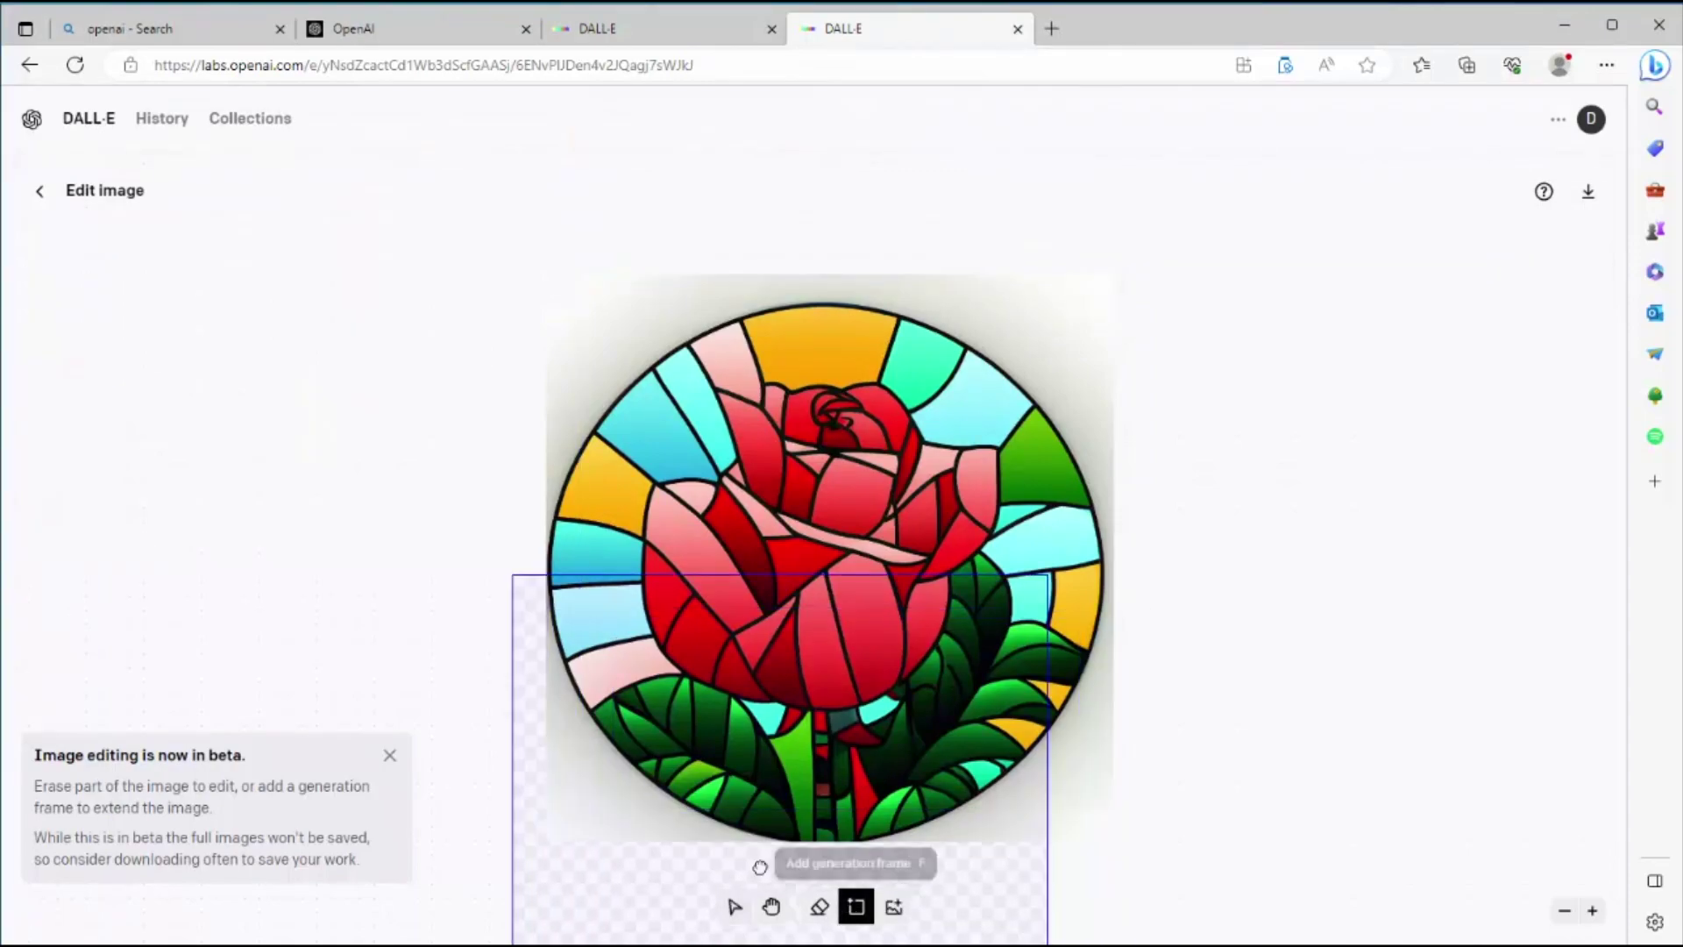
click(772, 609)
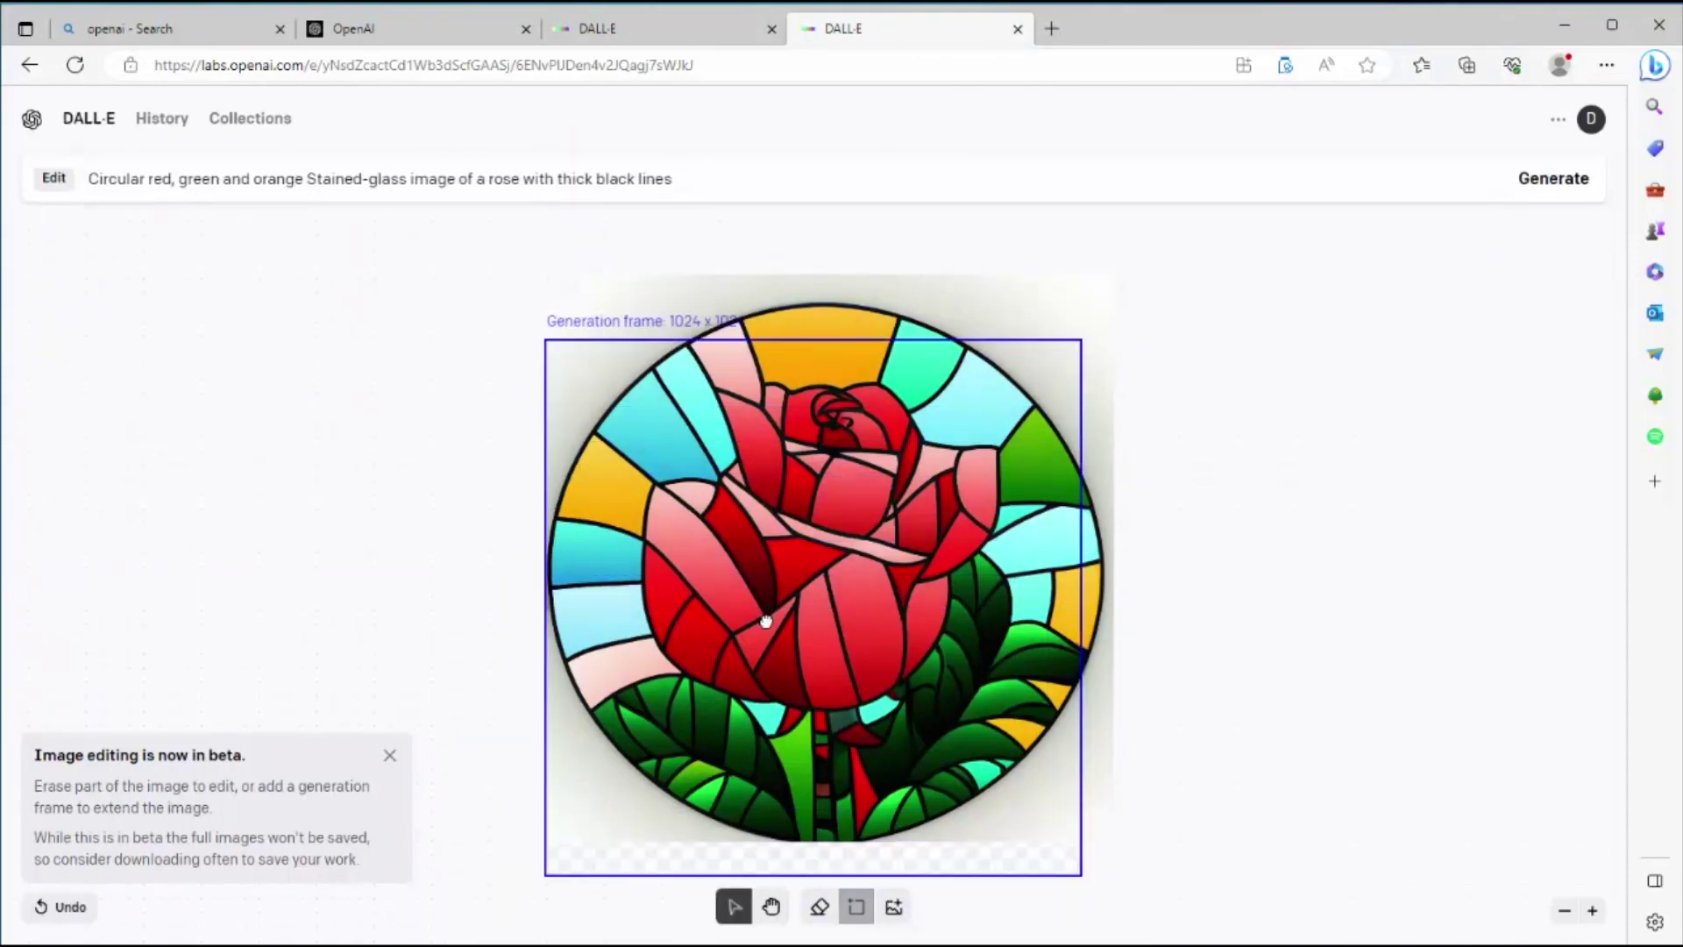
click(1569, 249)
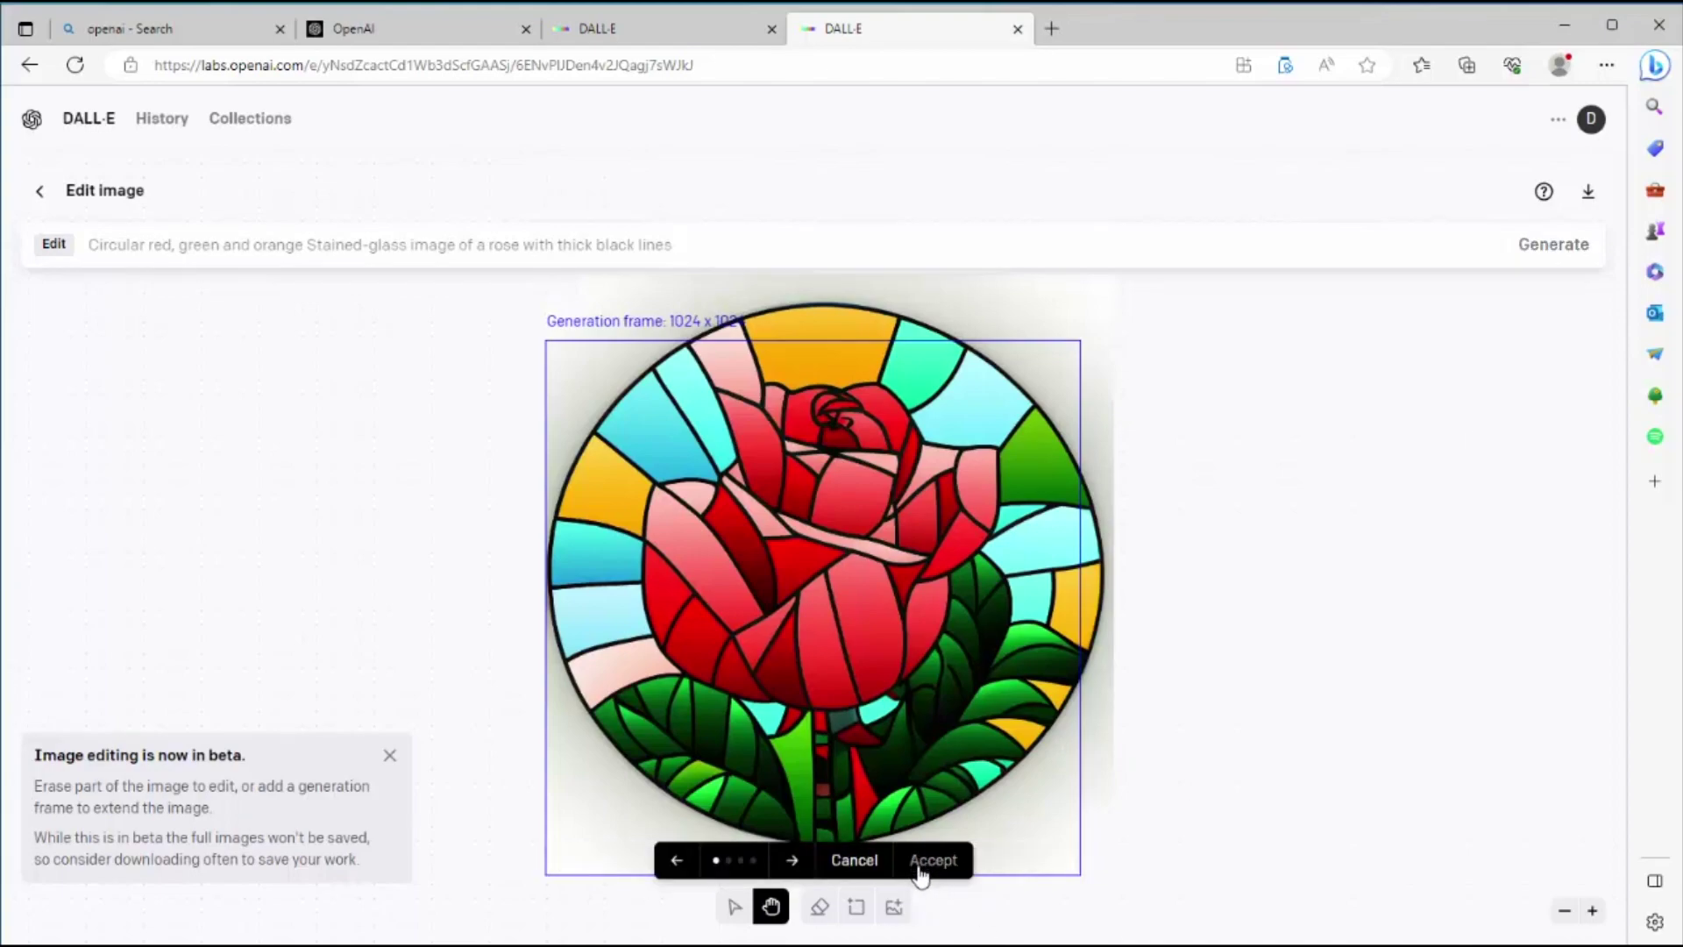
click(916, 863)
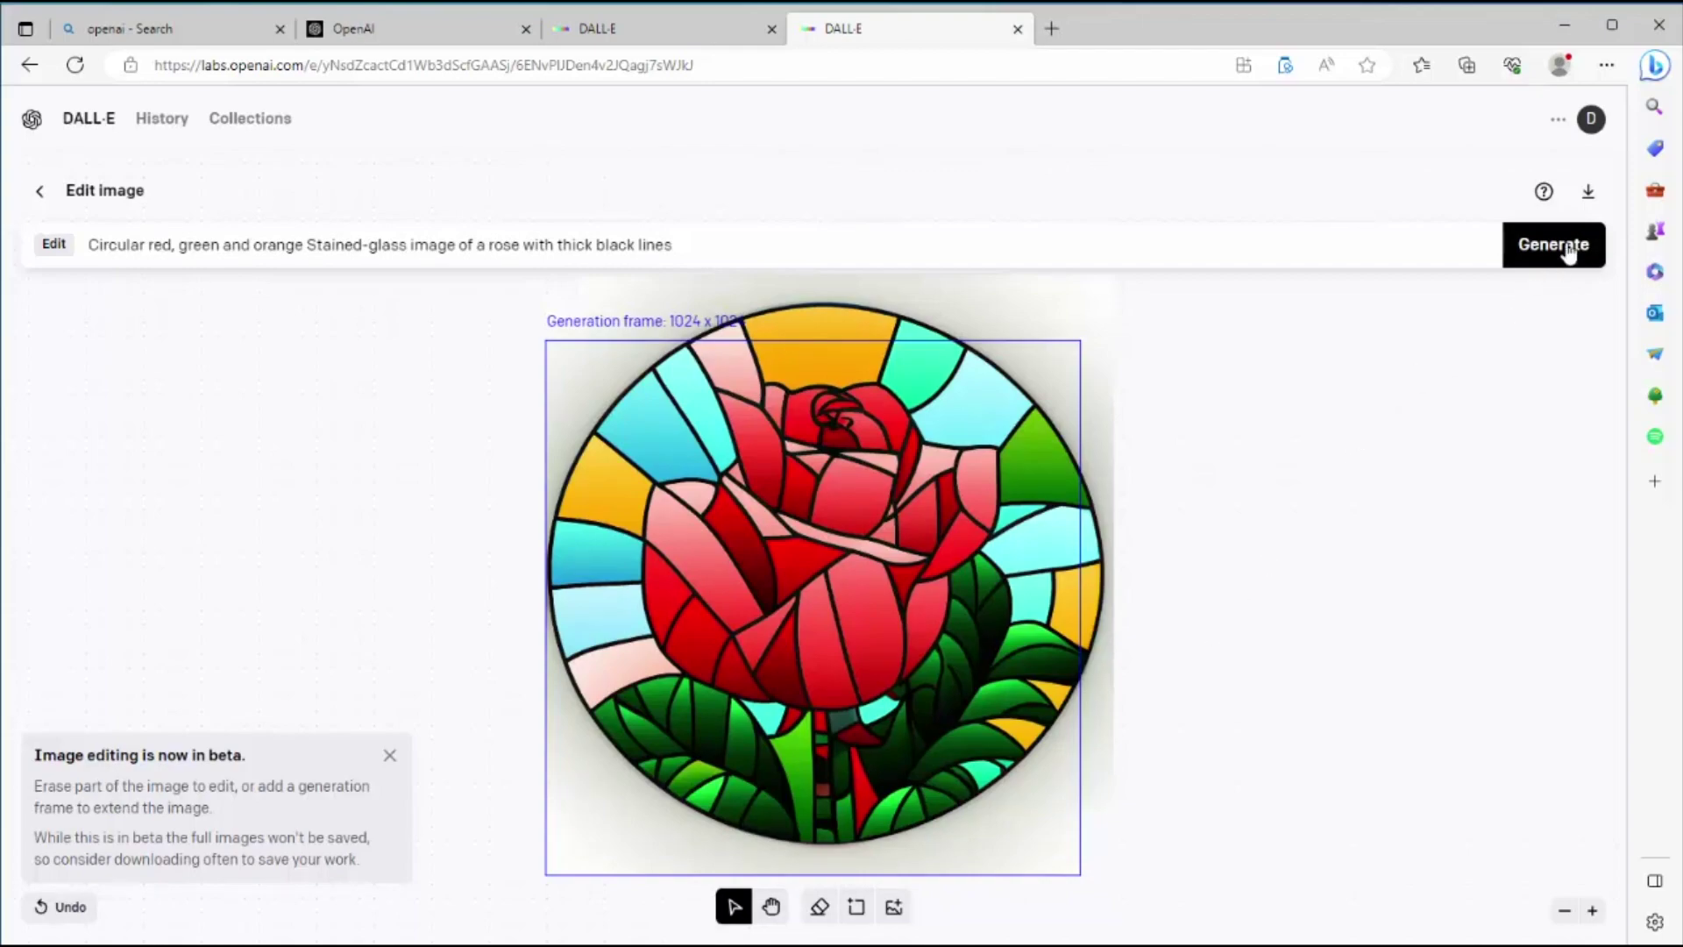
click(1589, 198)
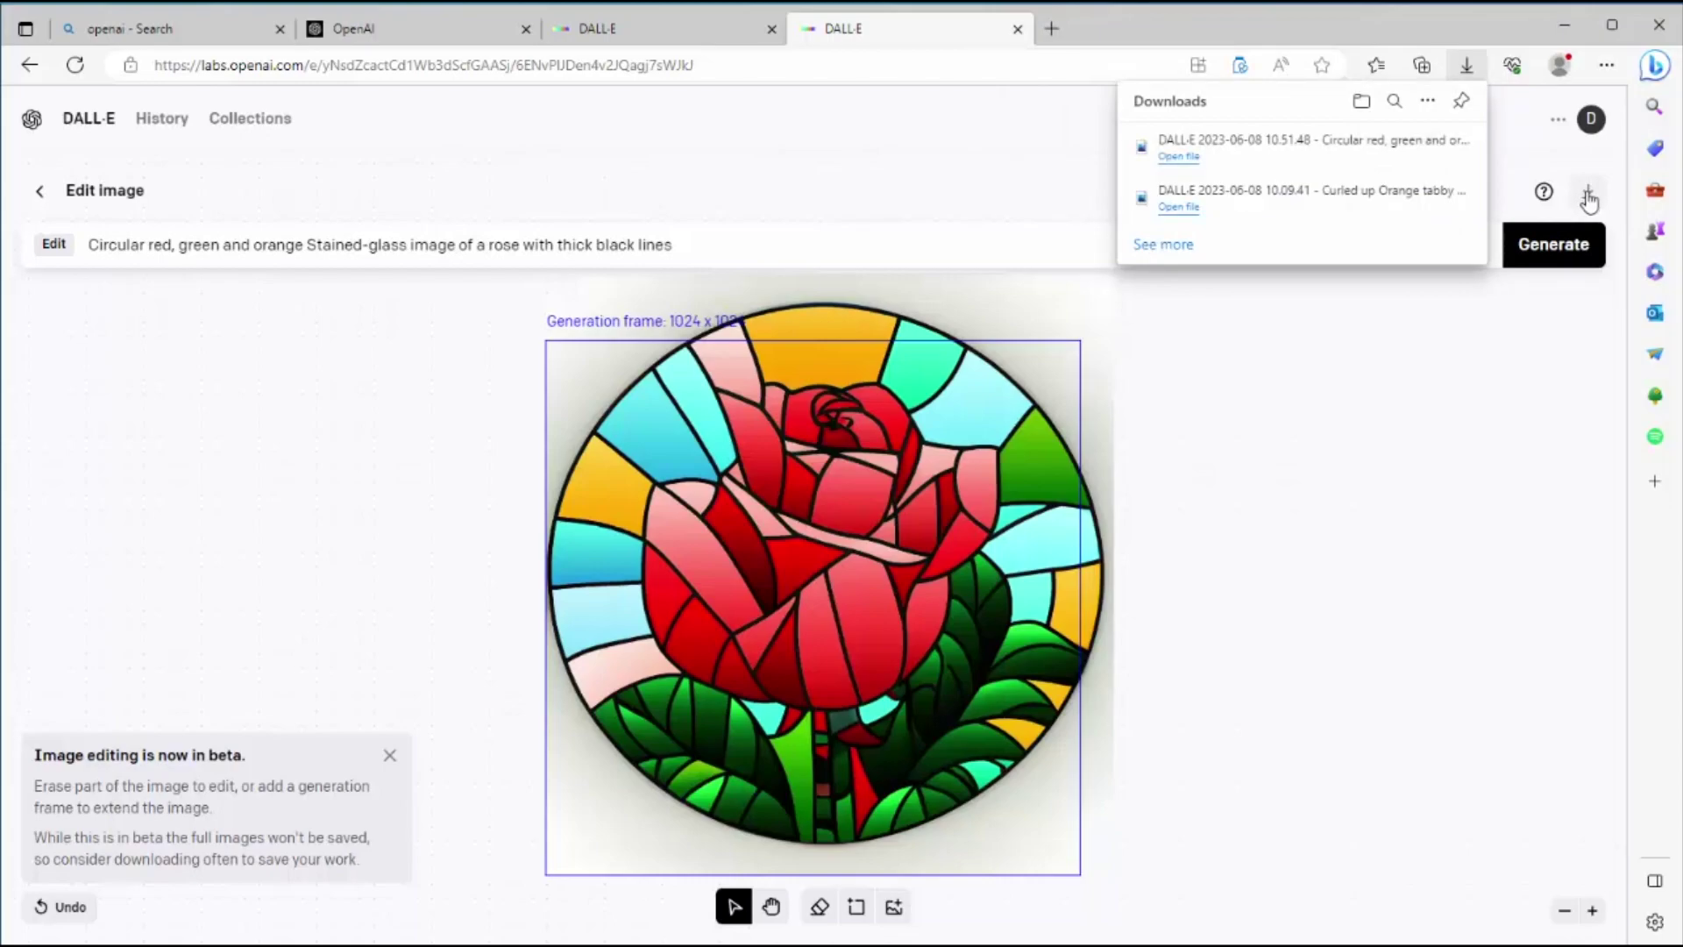
Open the downloaded rose image from Downloads and move the viewer window aside.
mouse_move(1378, 144)
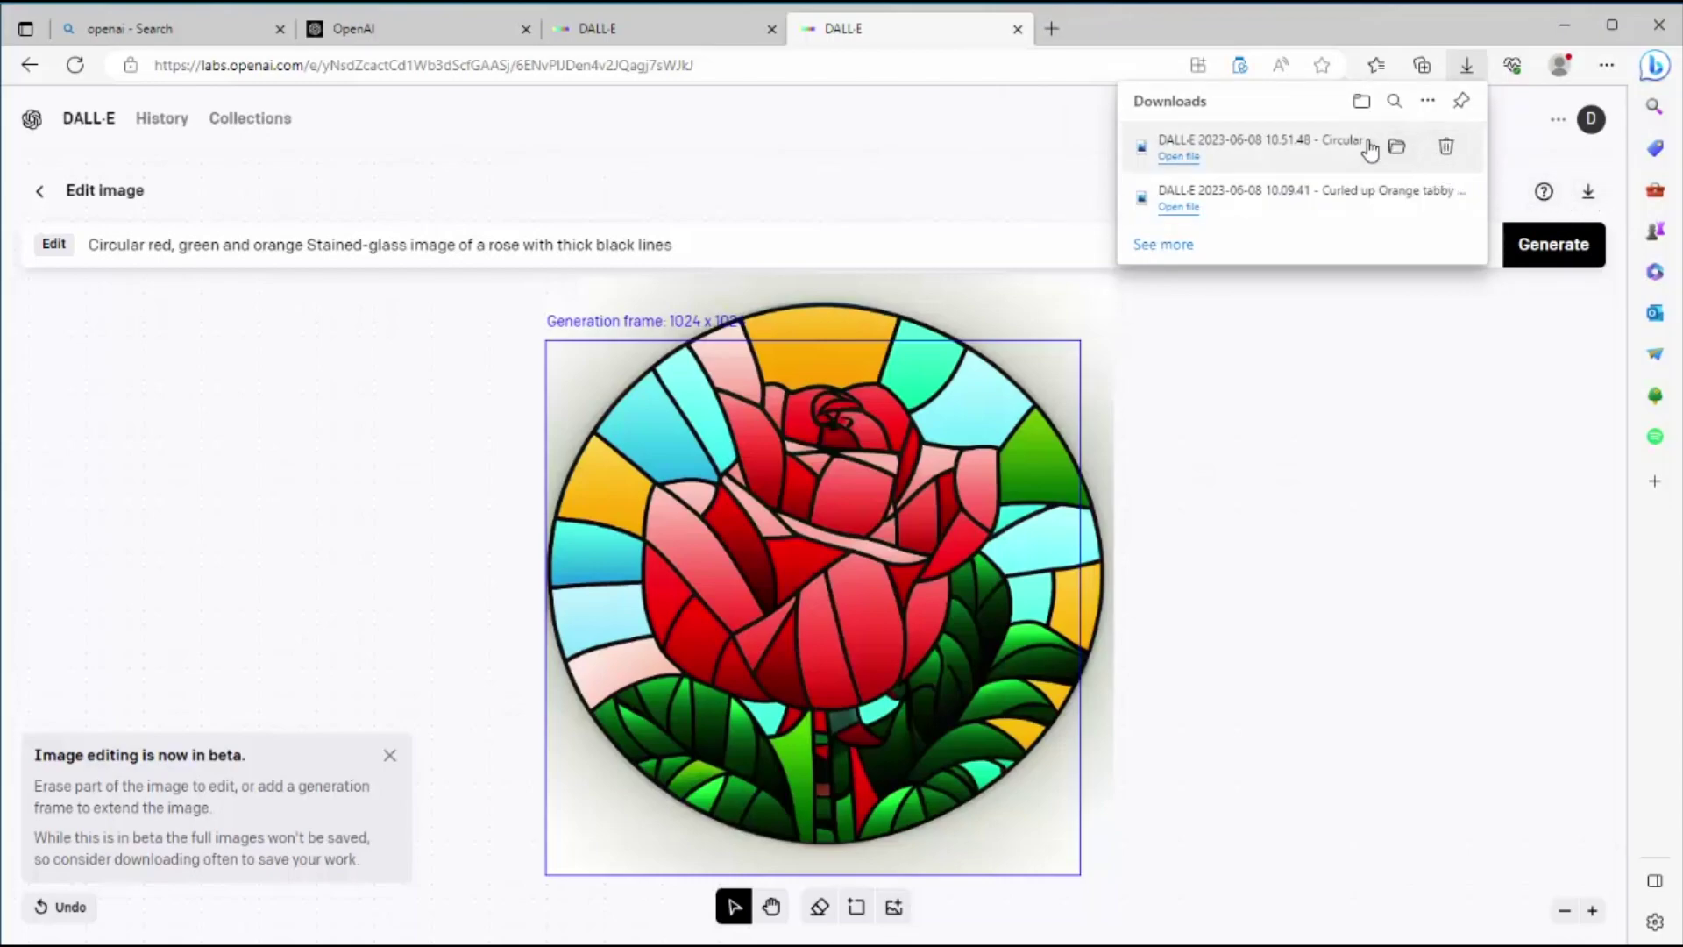
click(1181, 163)
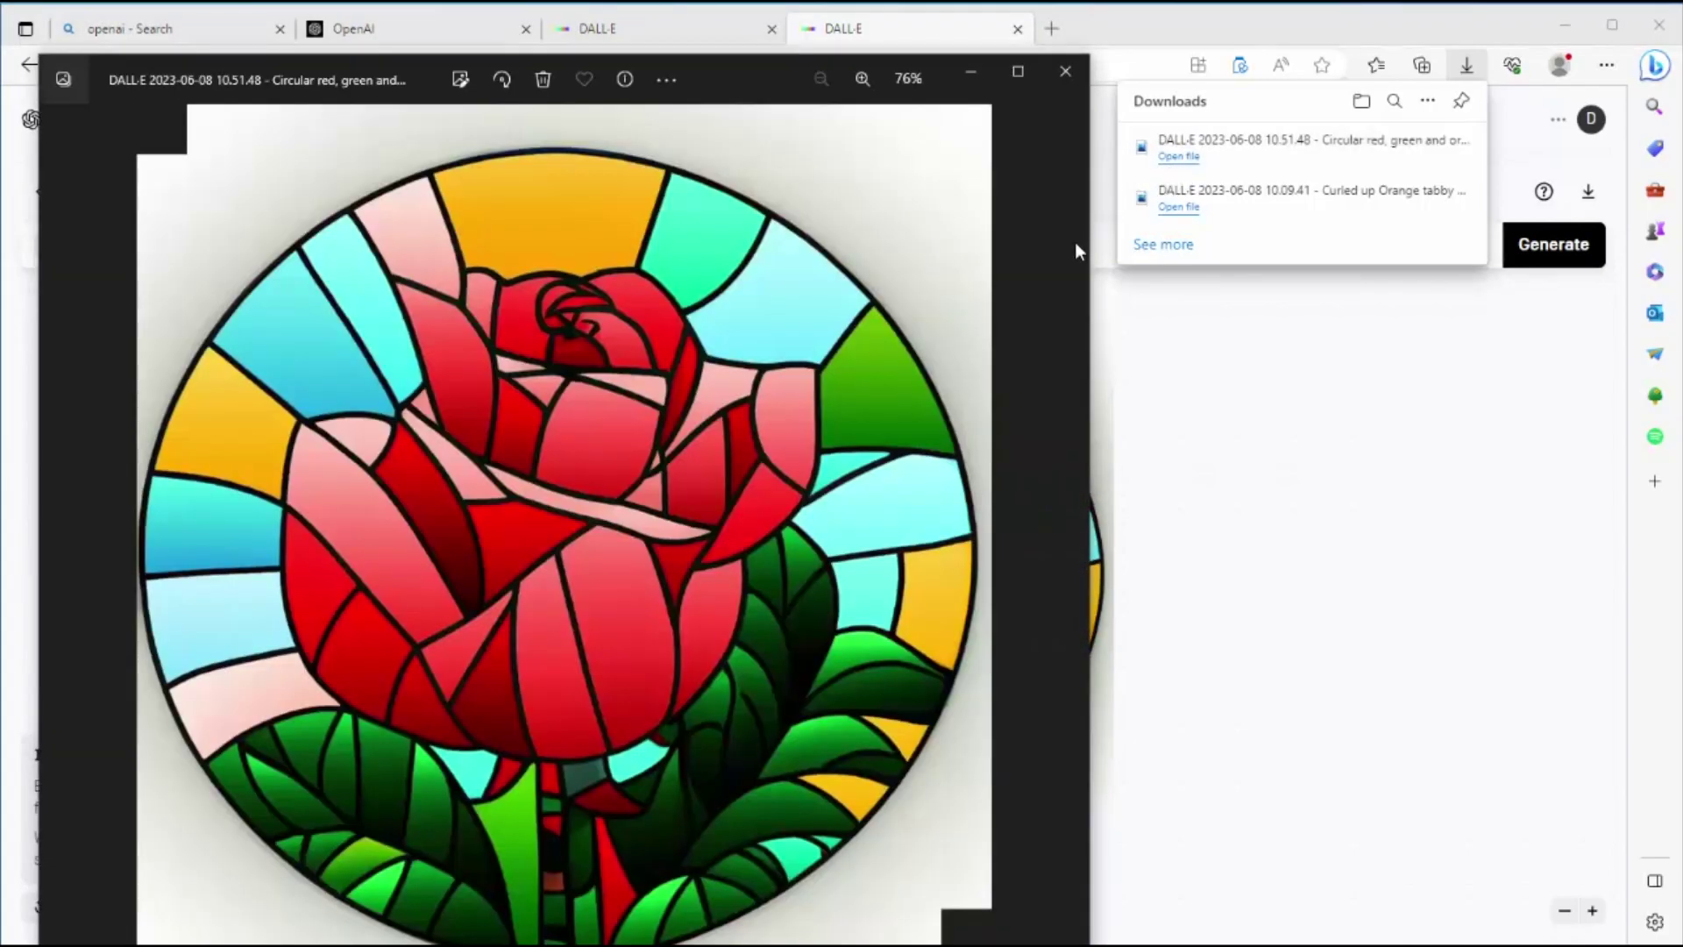
drag(739, 91, 929, 48)
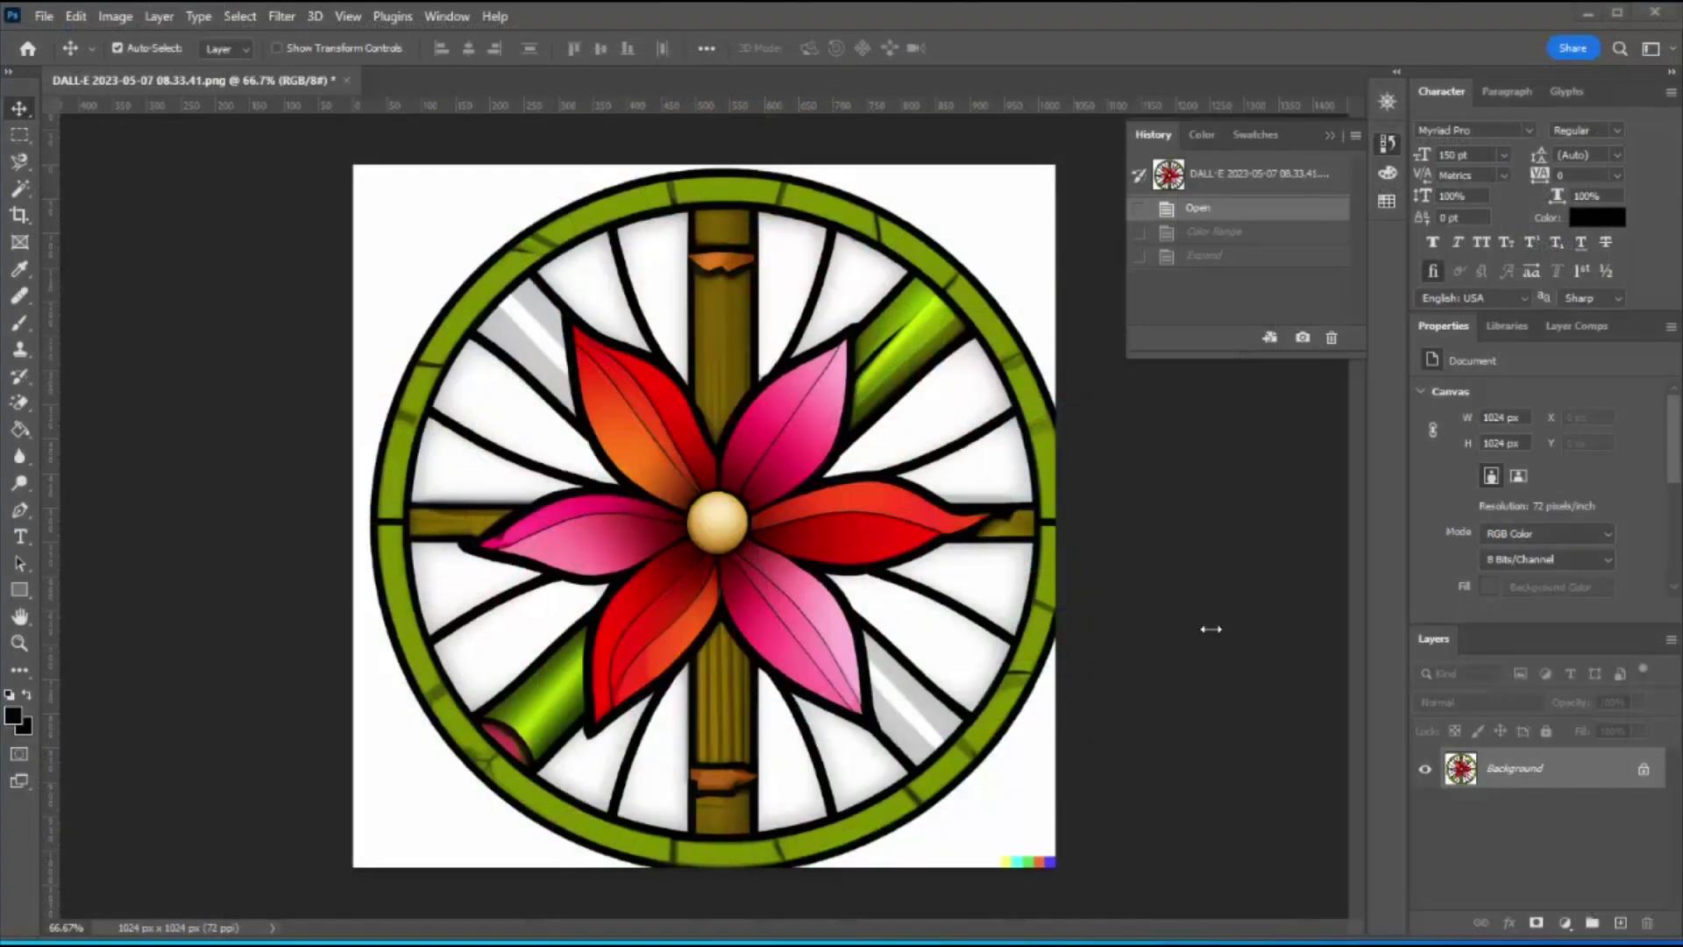
Select the black outlines of the flower design with Color Range.
click(237, 17)
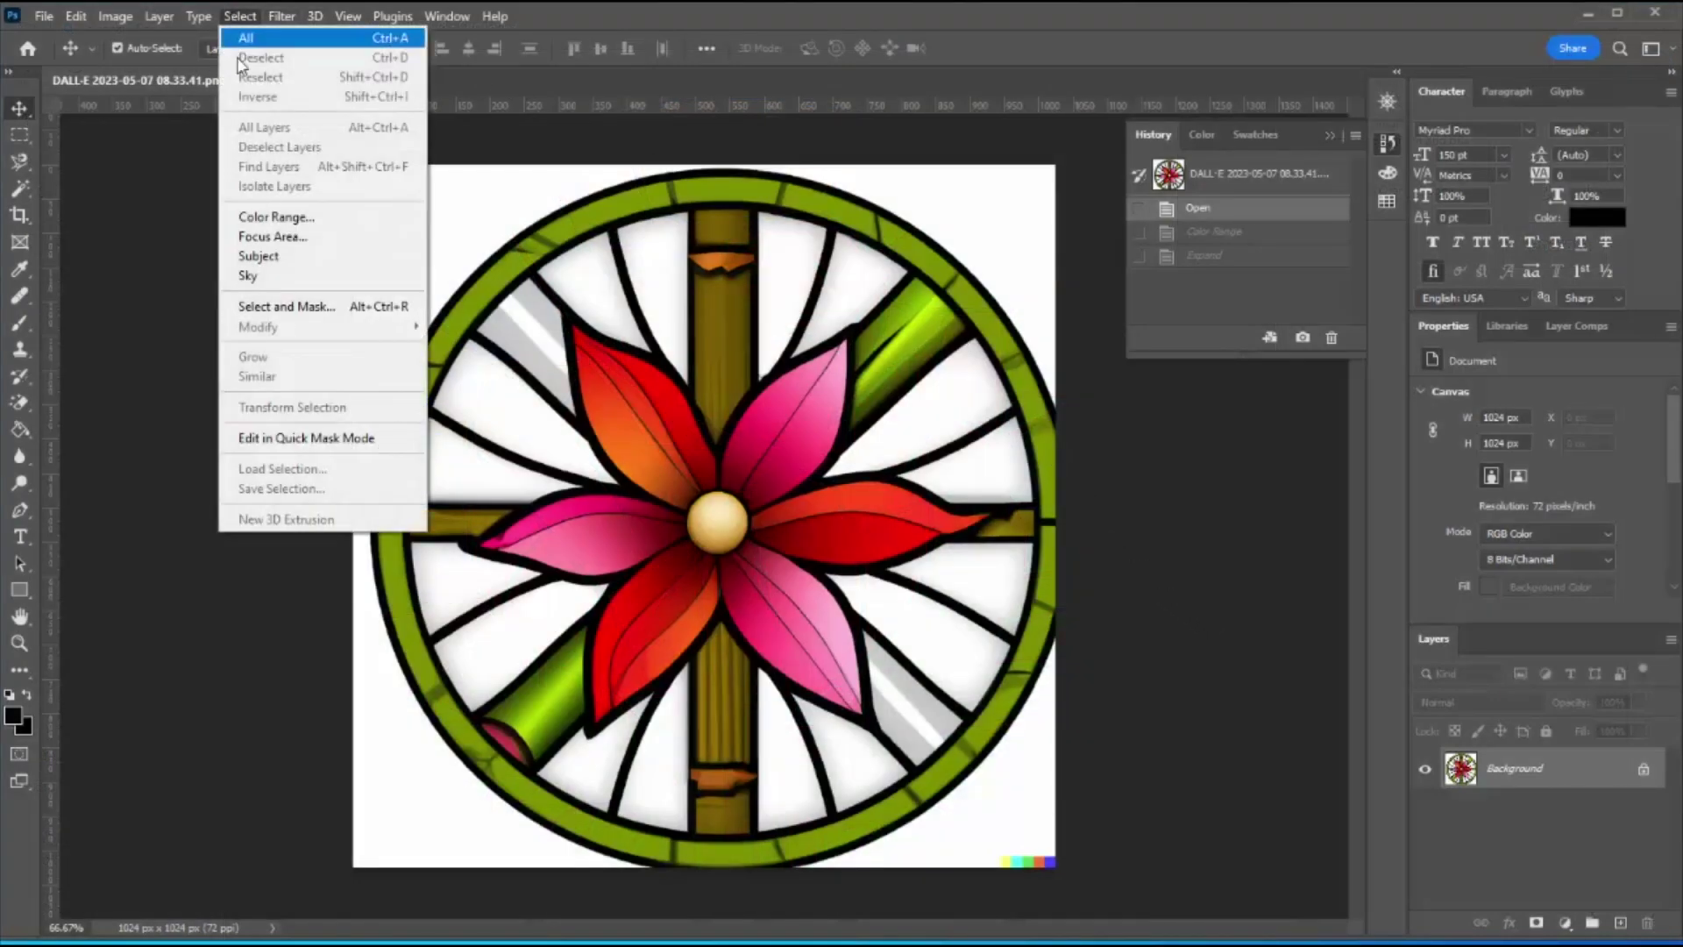
click(276, 216)
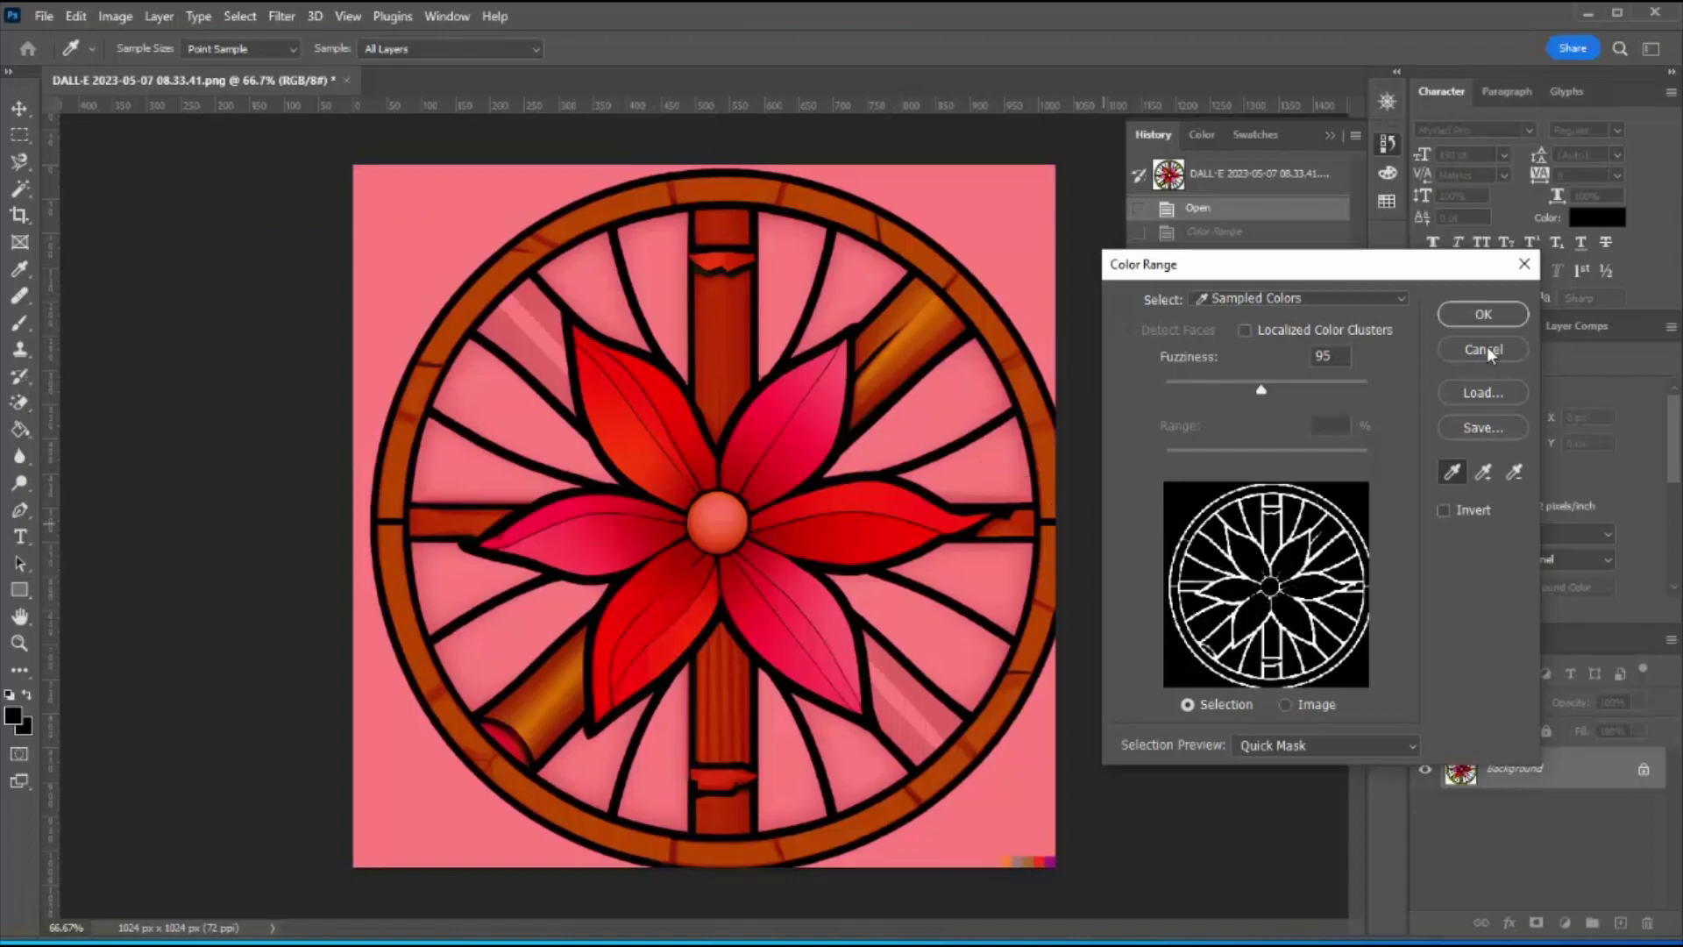
click(1464, 315)
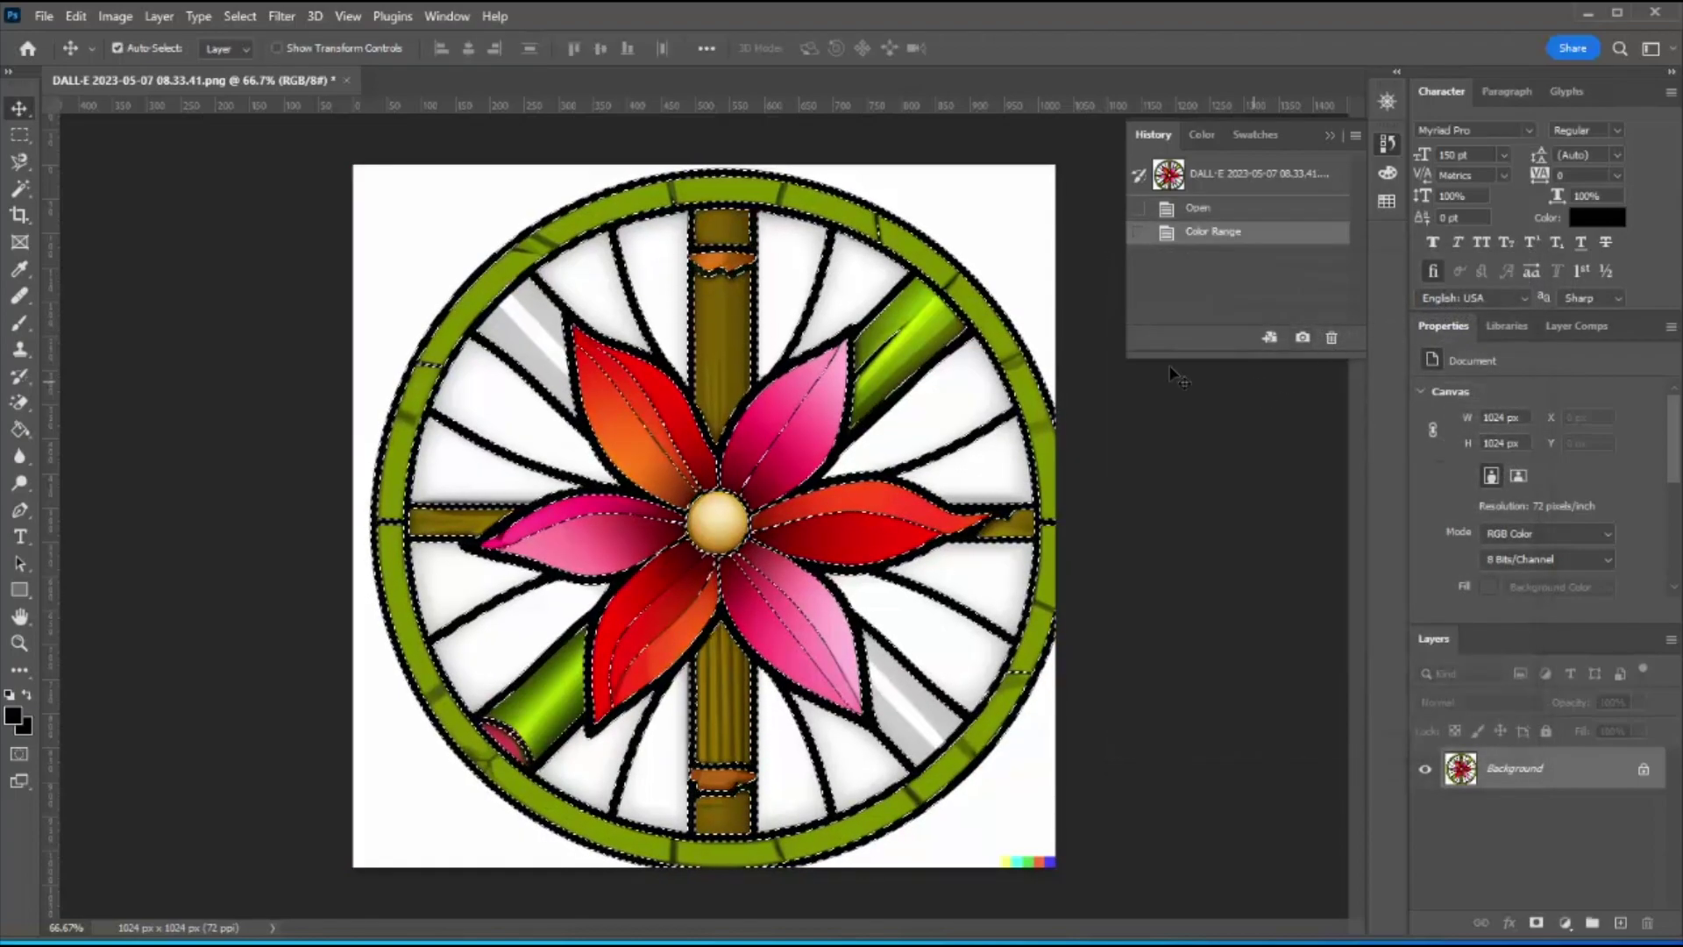
Expand the outline selection by 2 pixels.
click(239, 16)
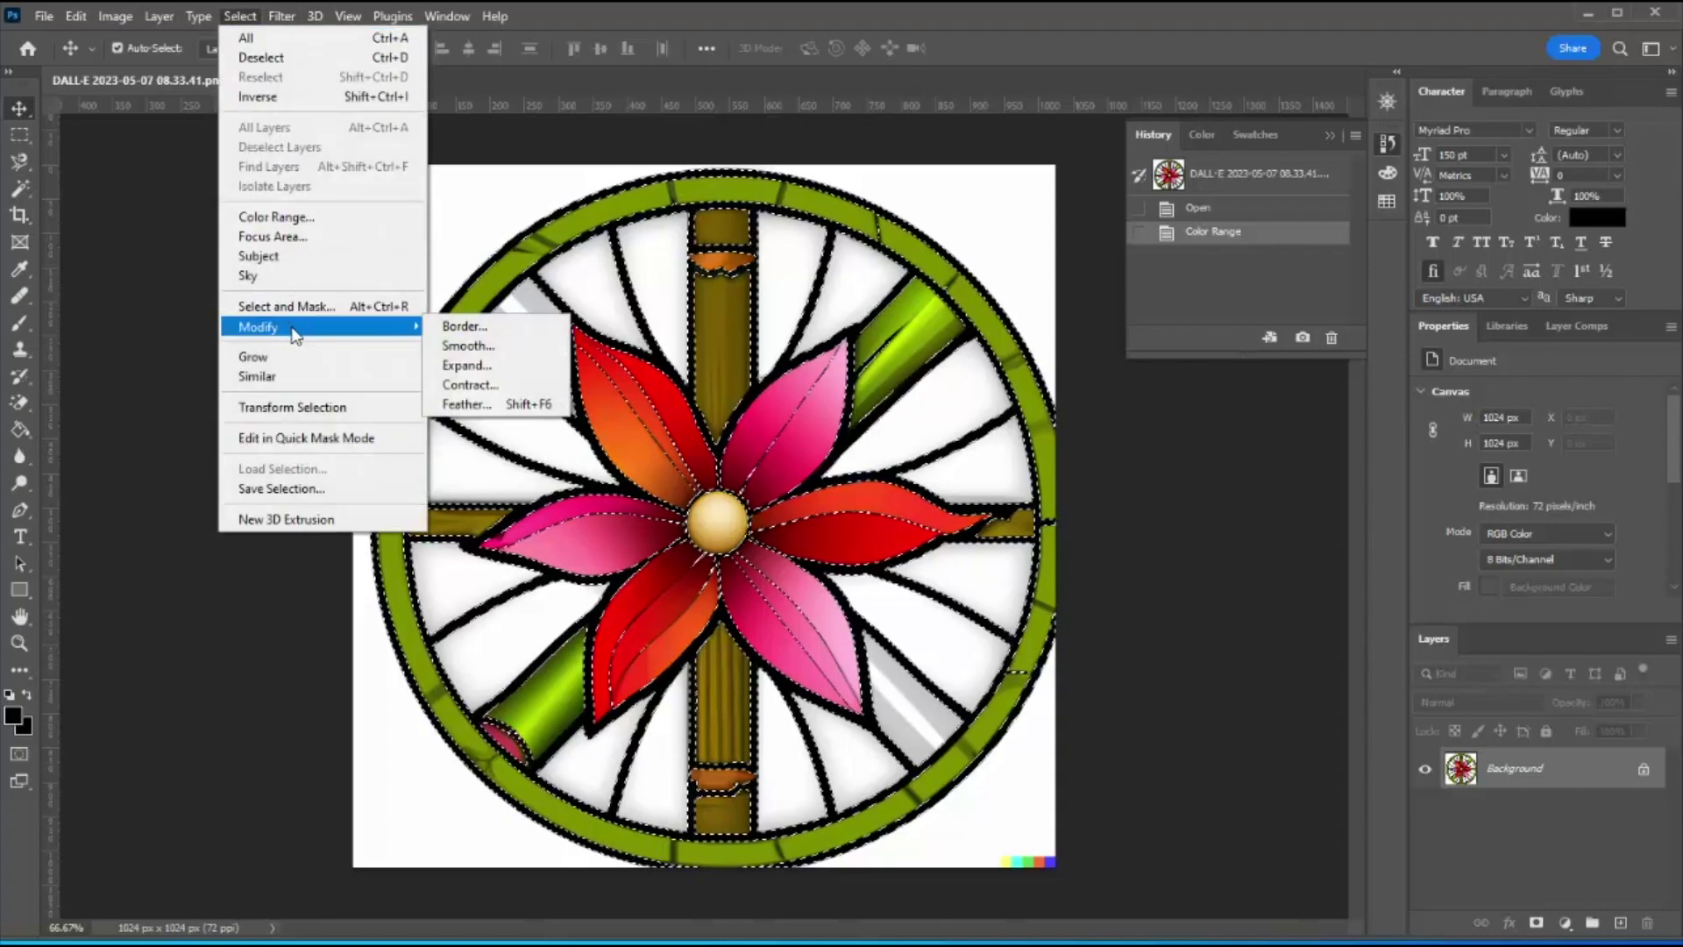
click(505, 366)
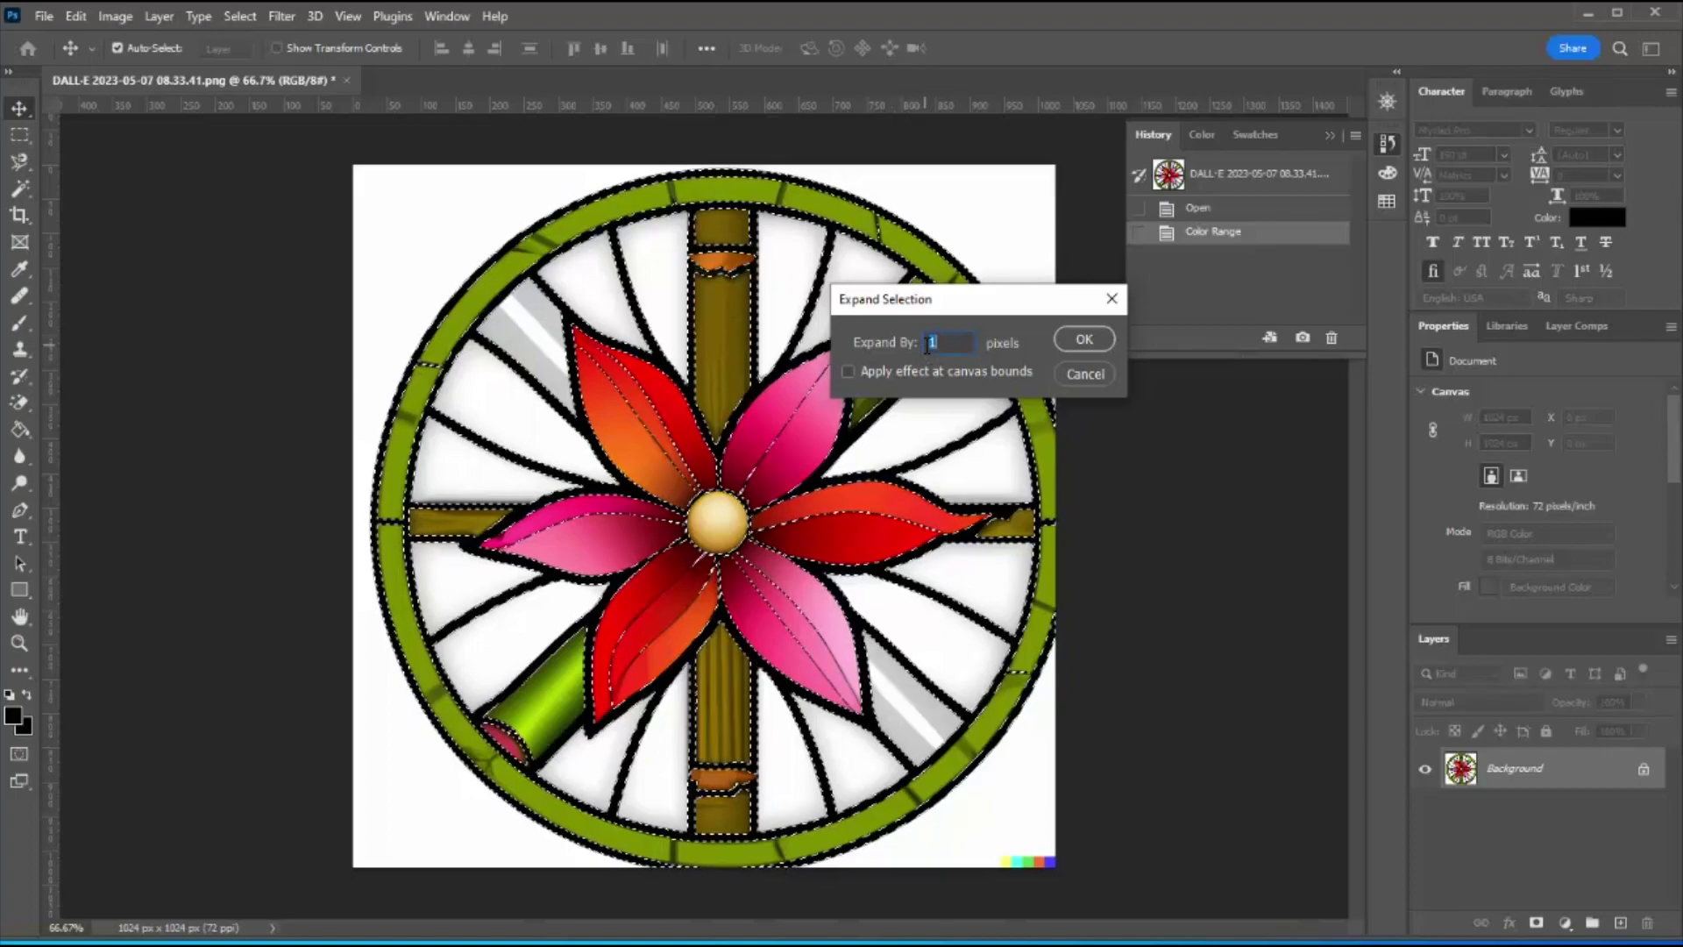
text(2)
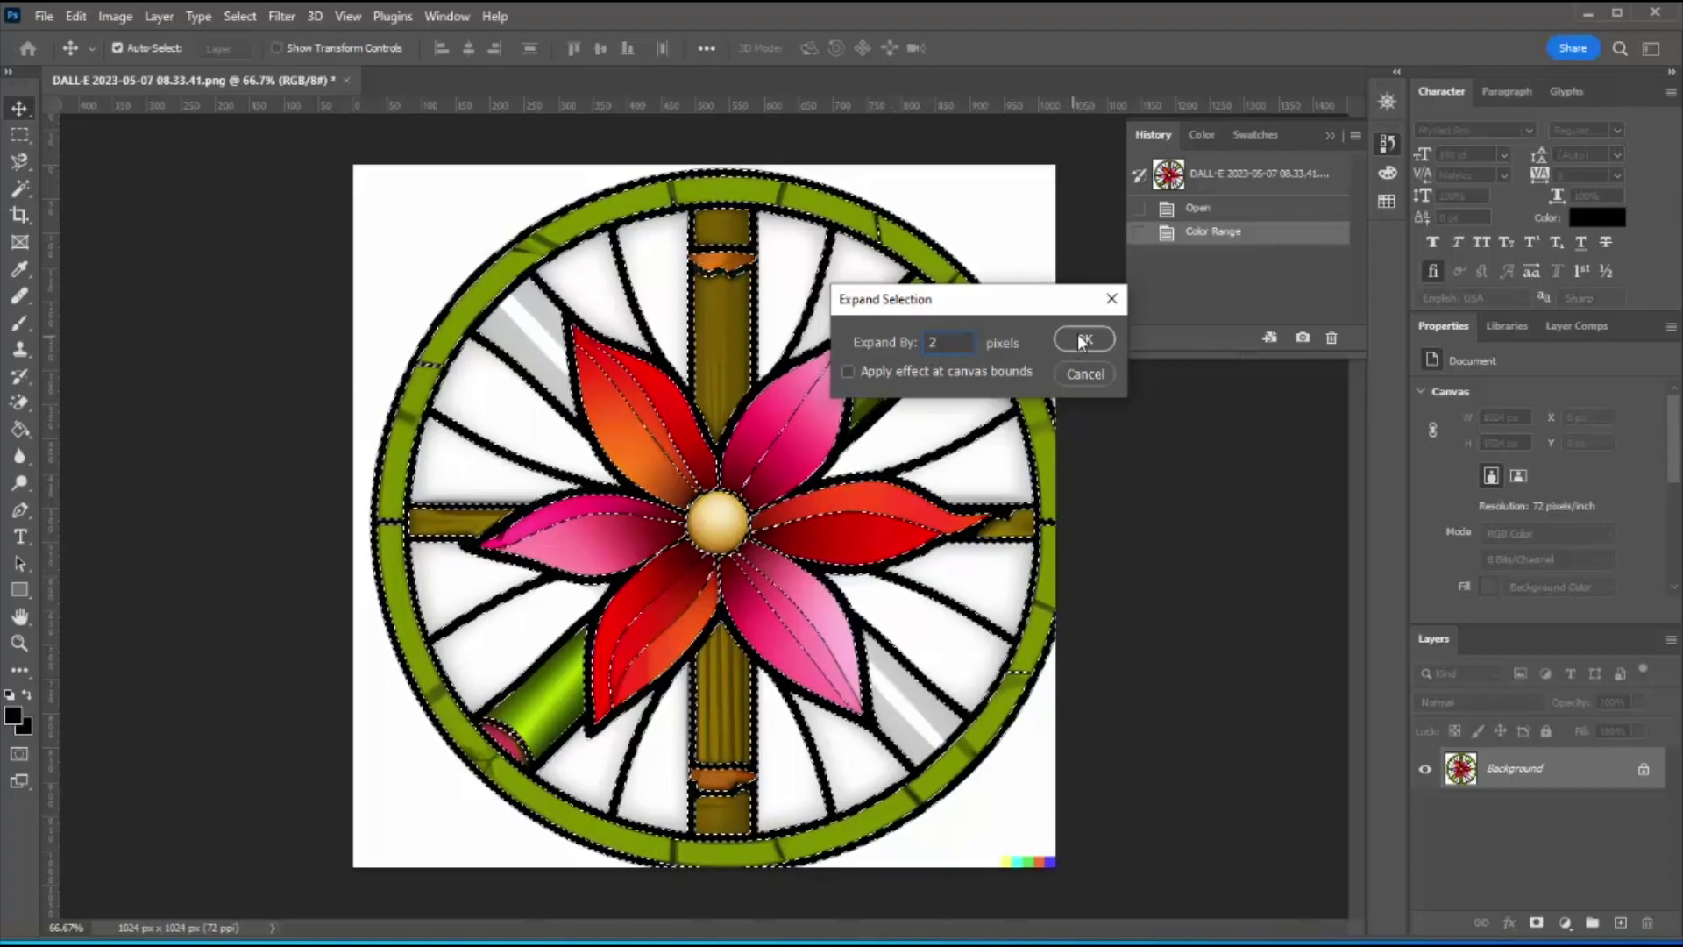
click(1083, 341)
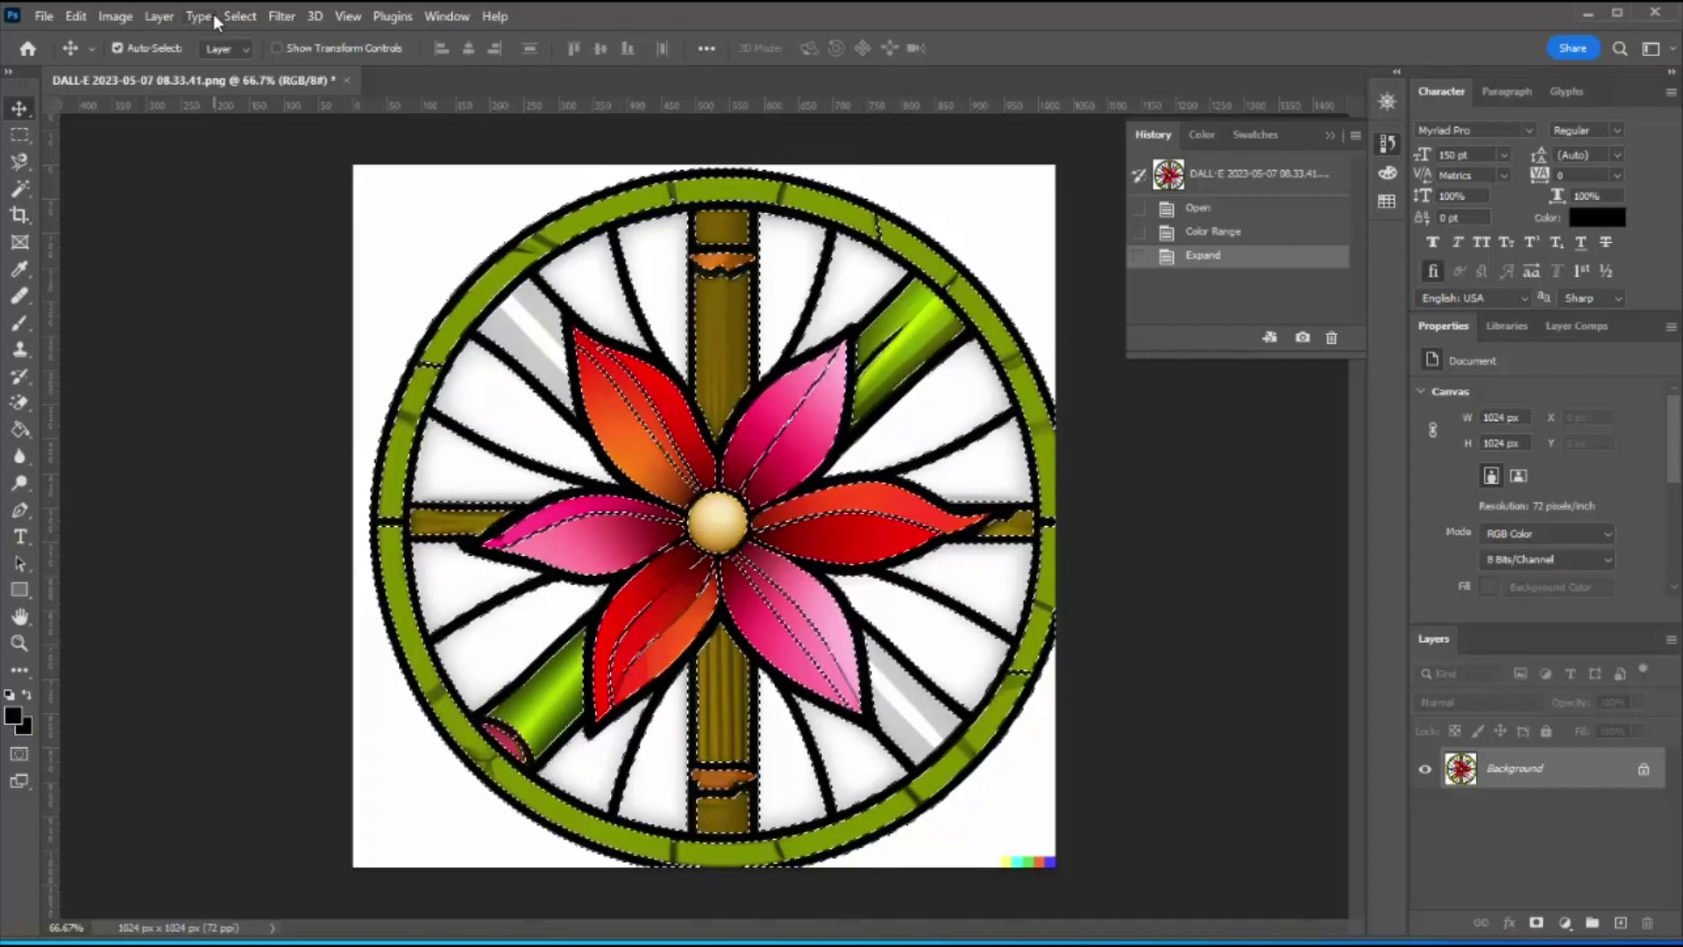
click(158, 16)
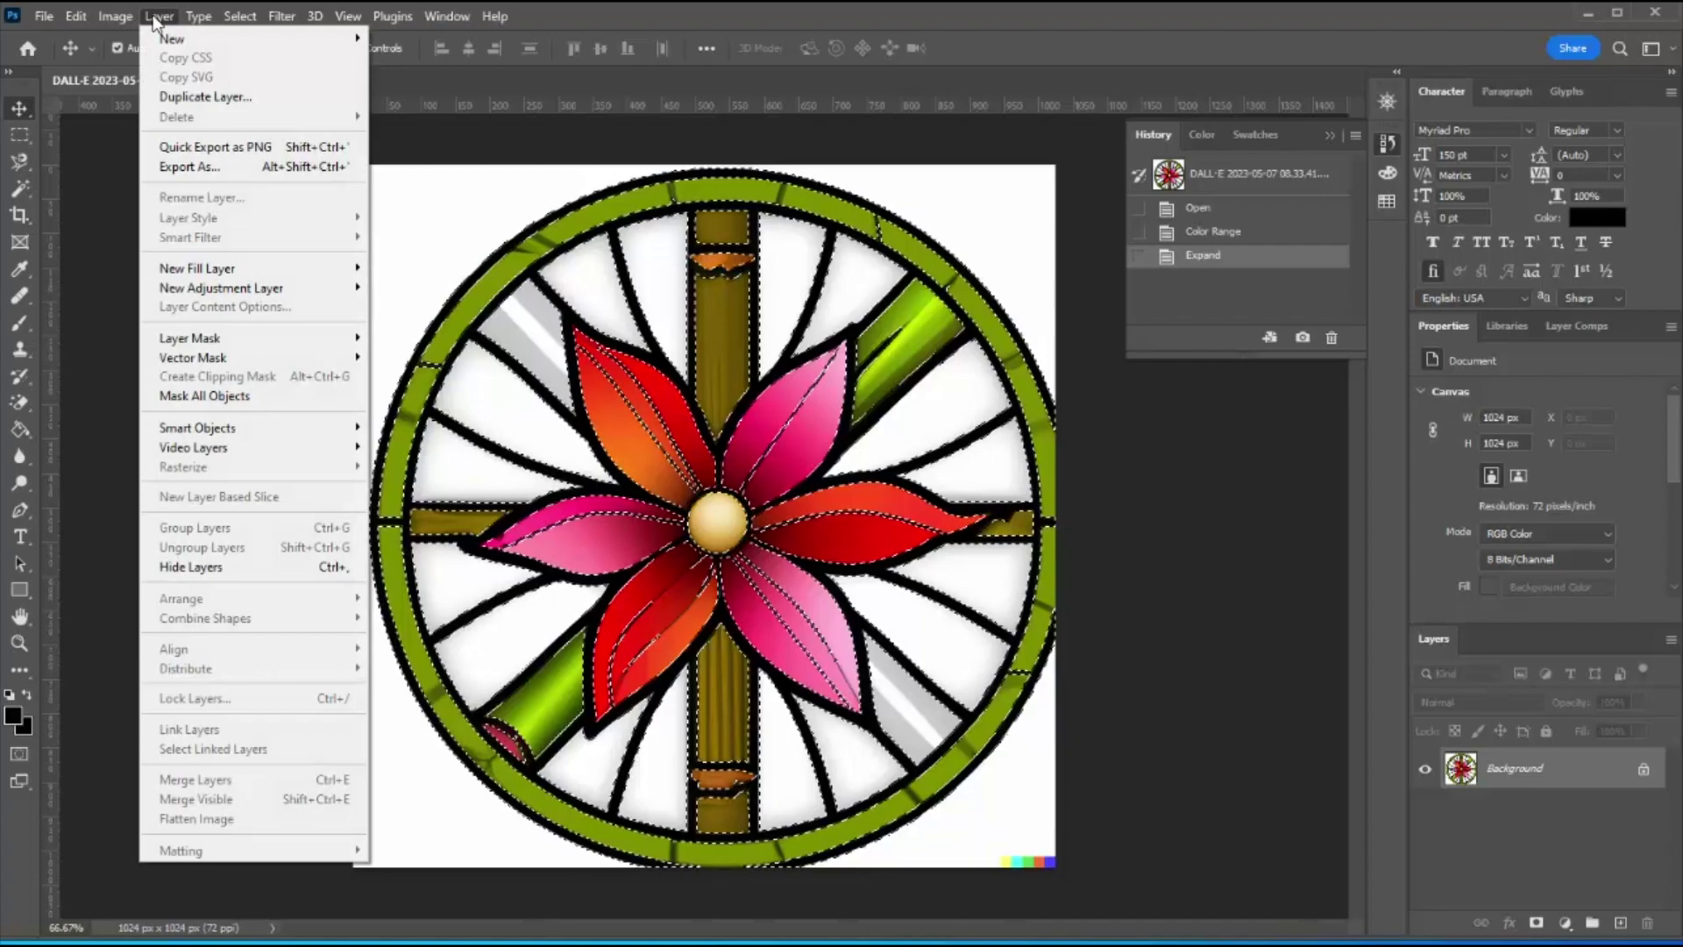
Add a pure black Solid Color fill layer, Color Fill 1, over the expanded outlines.
mouse_move(317, 268)
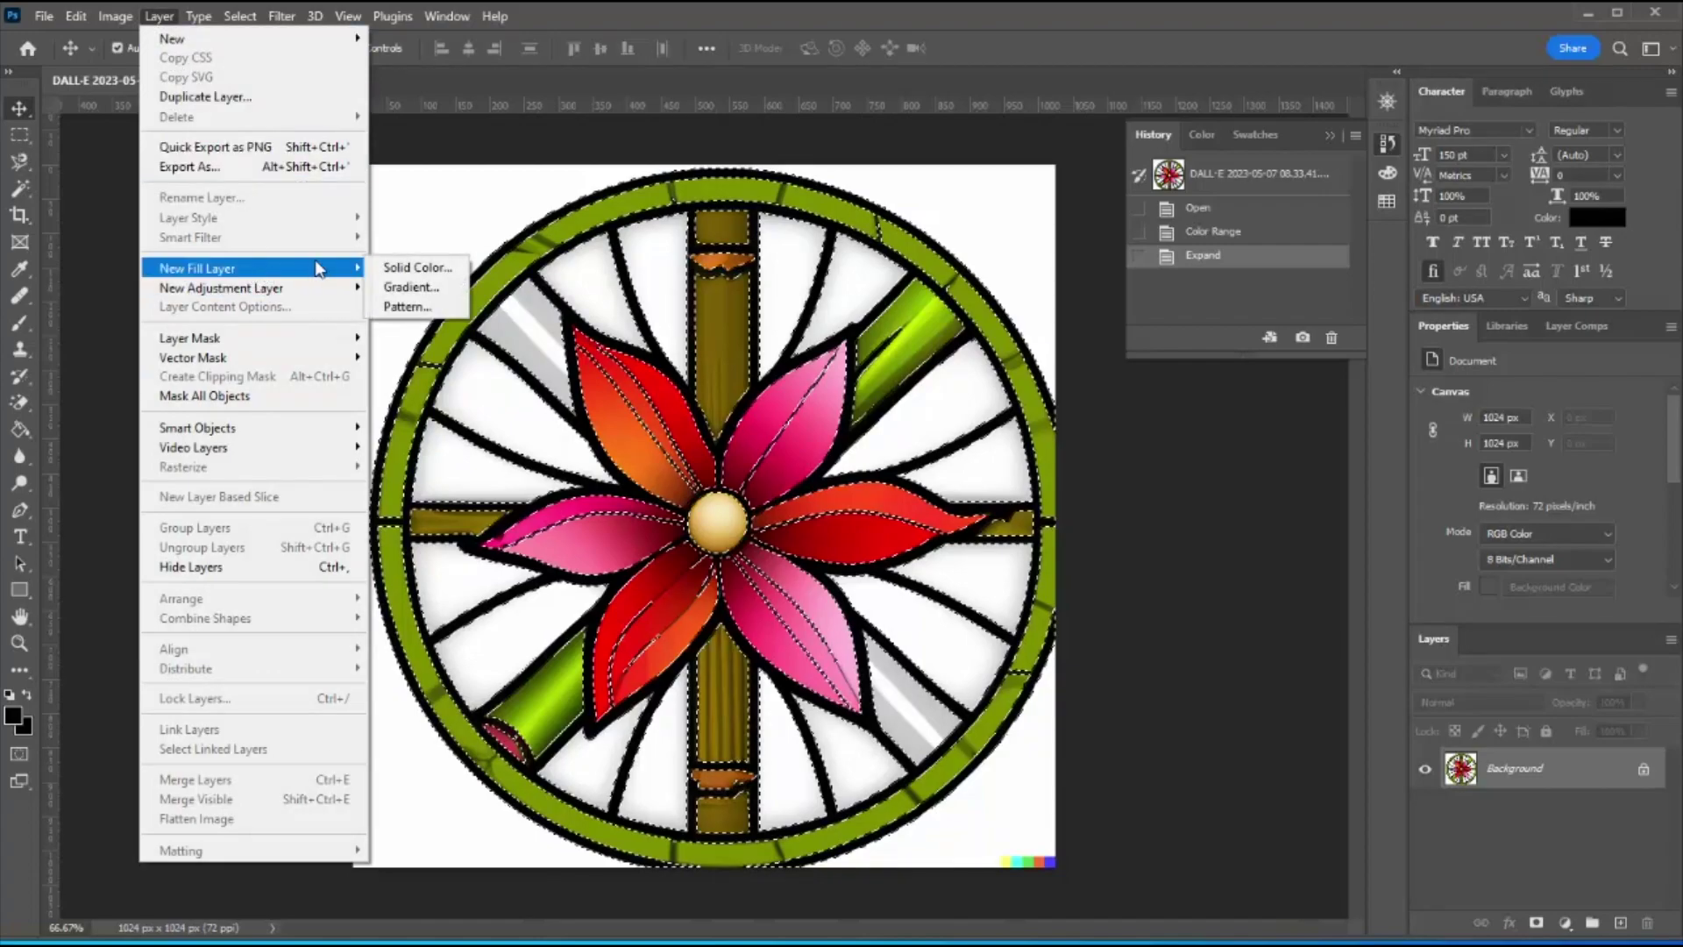
click(399, 268)
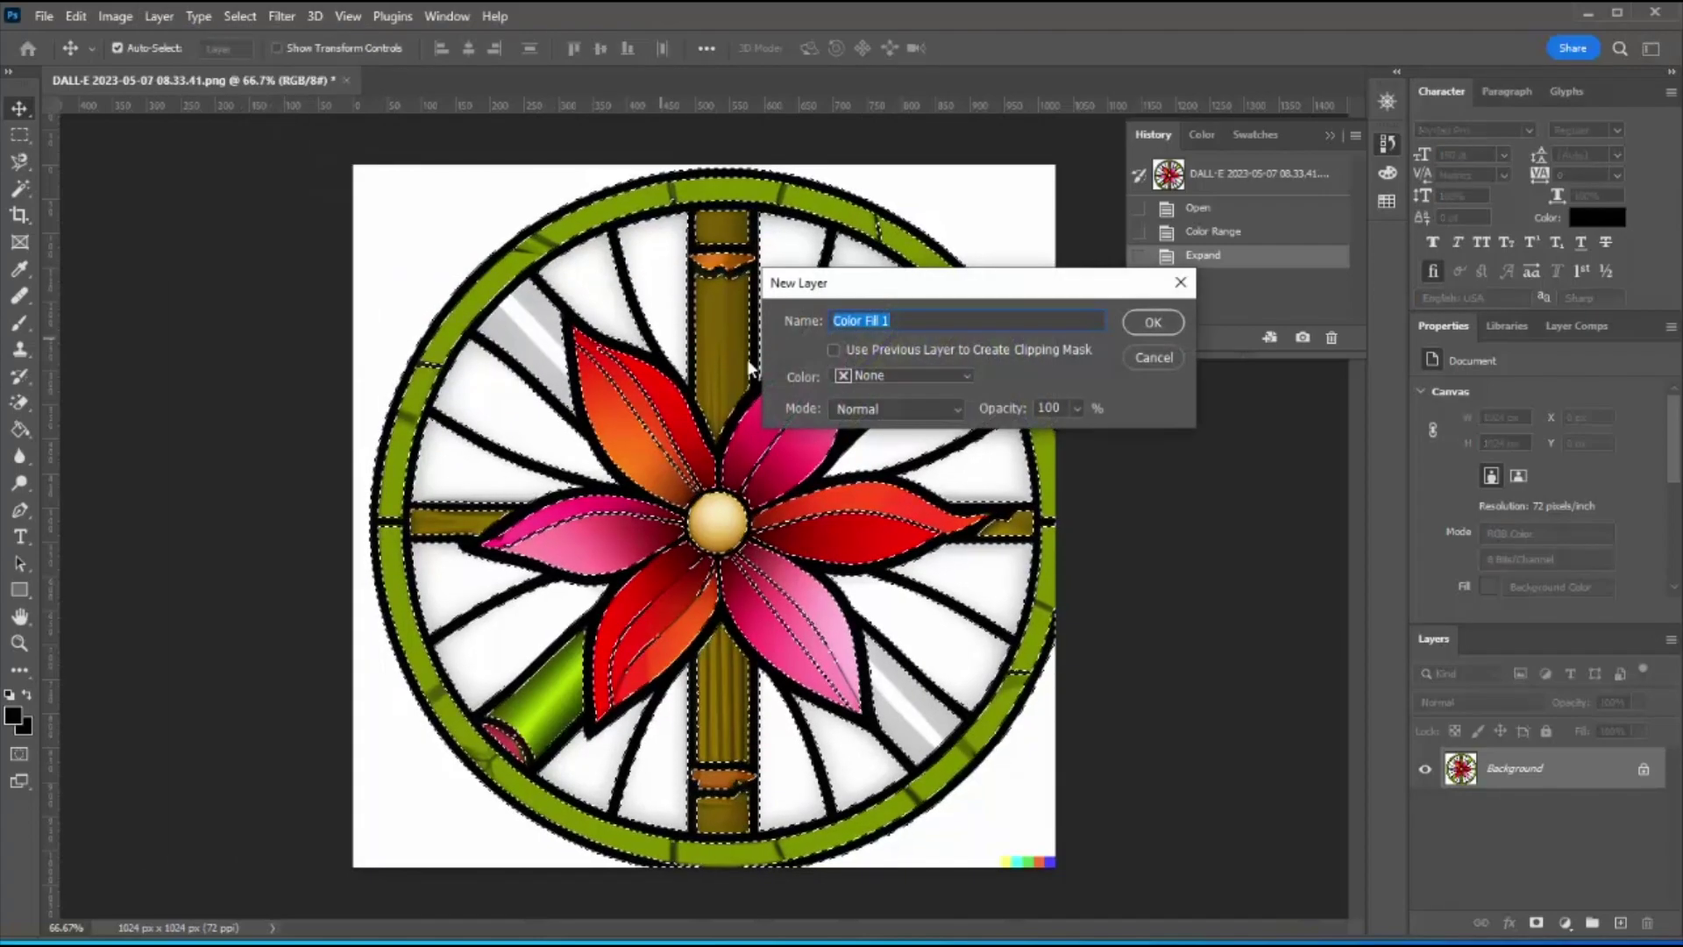
click(1152, 324)
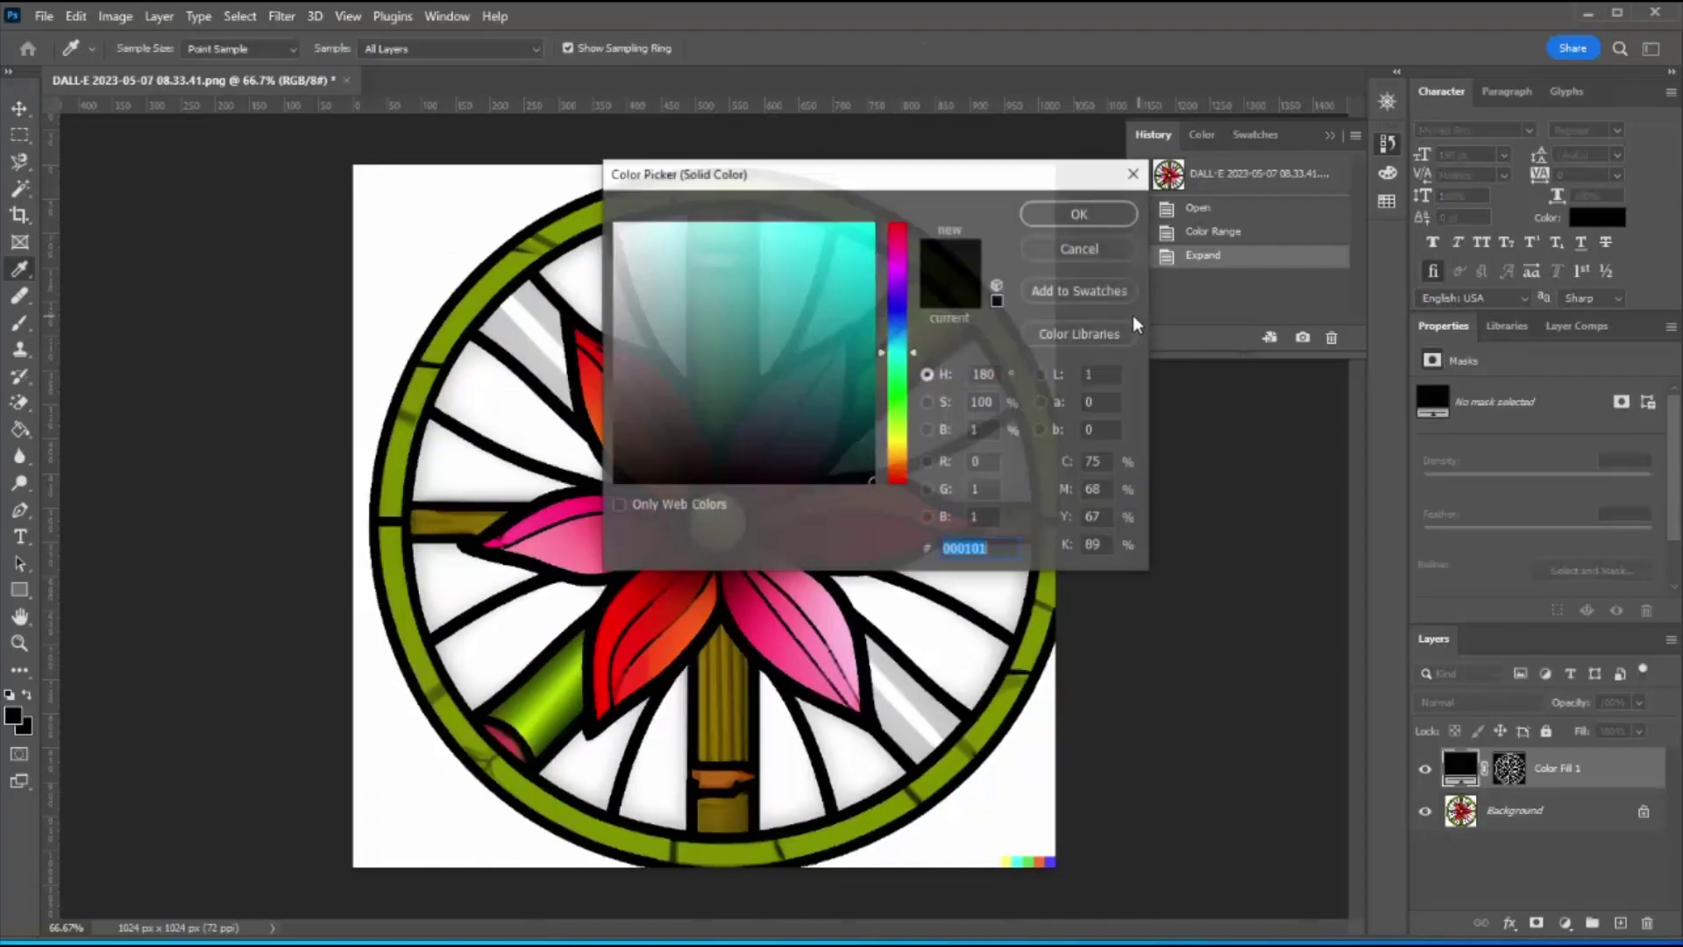
drag(824, 421, 889, 511)
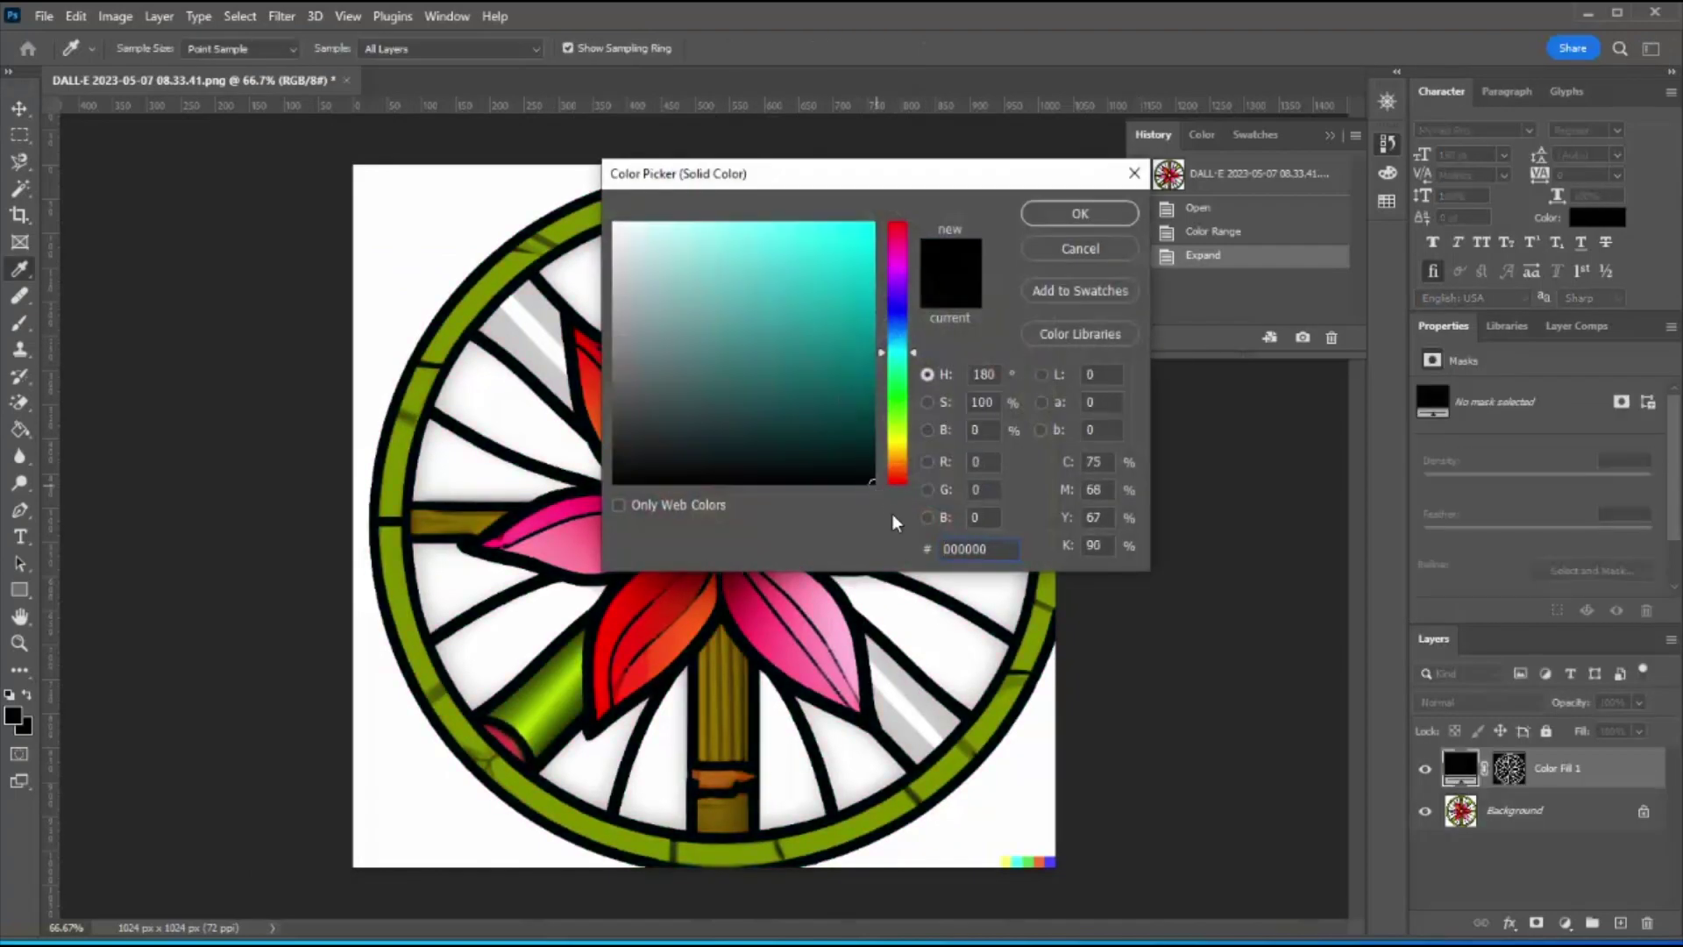
click(1080, 217)
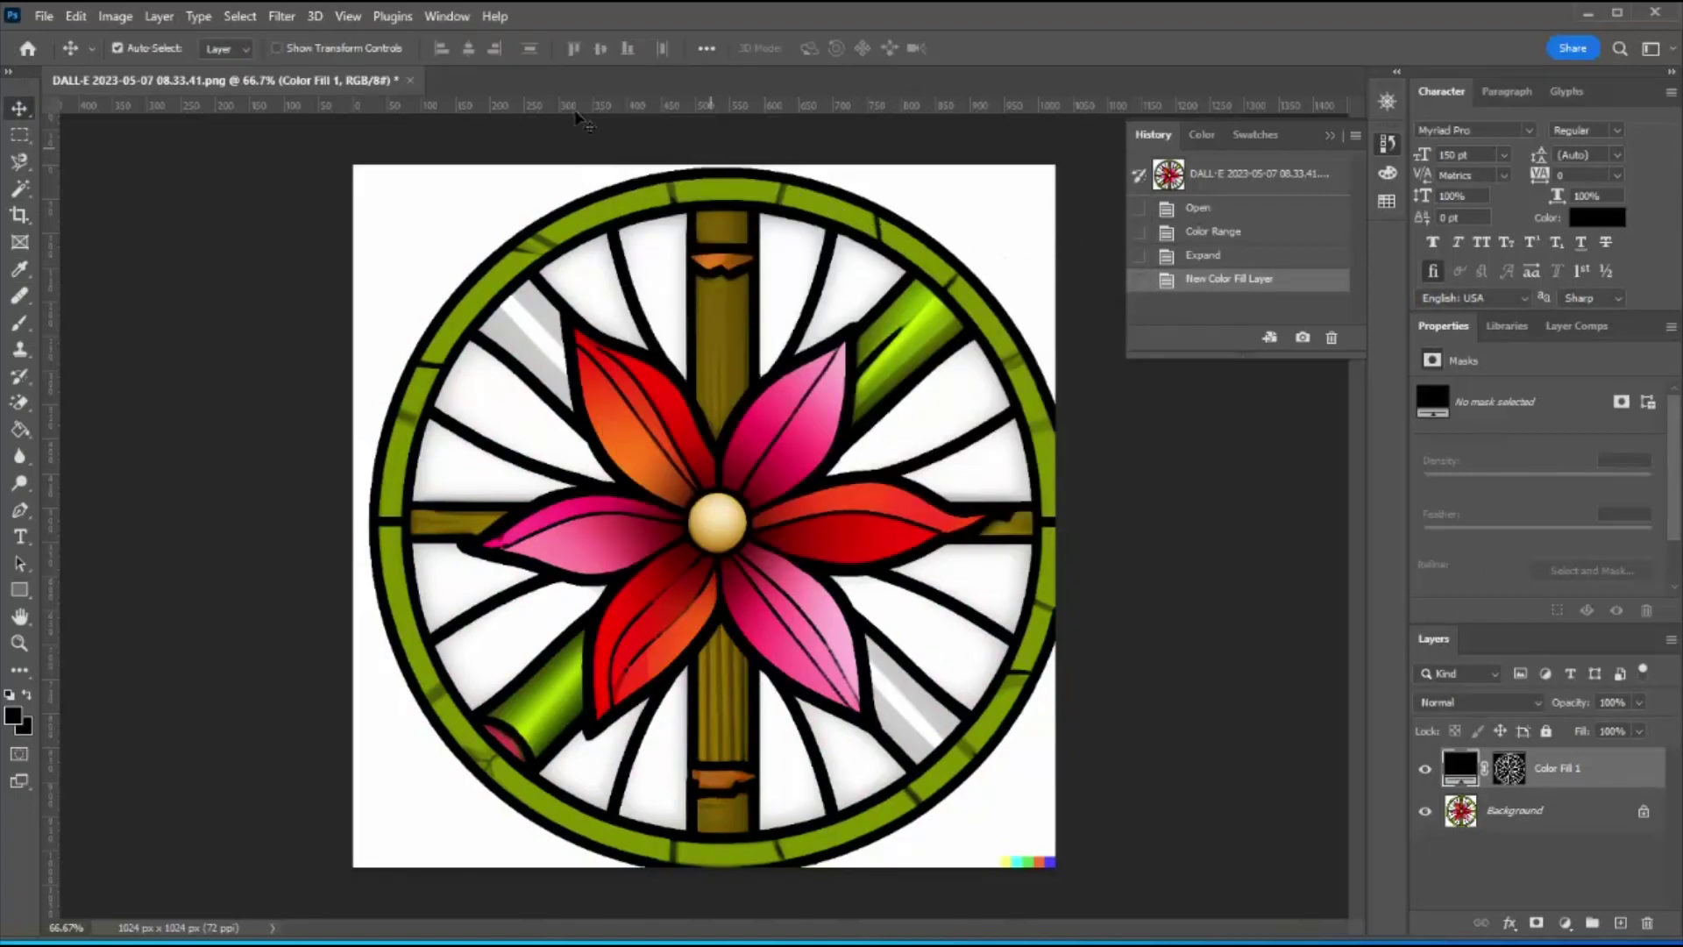
click(237, 17)
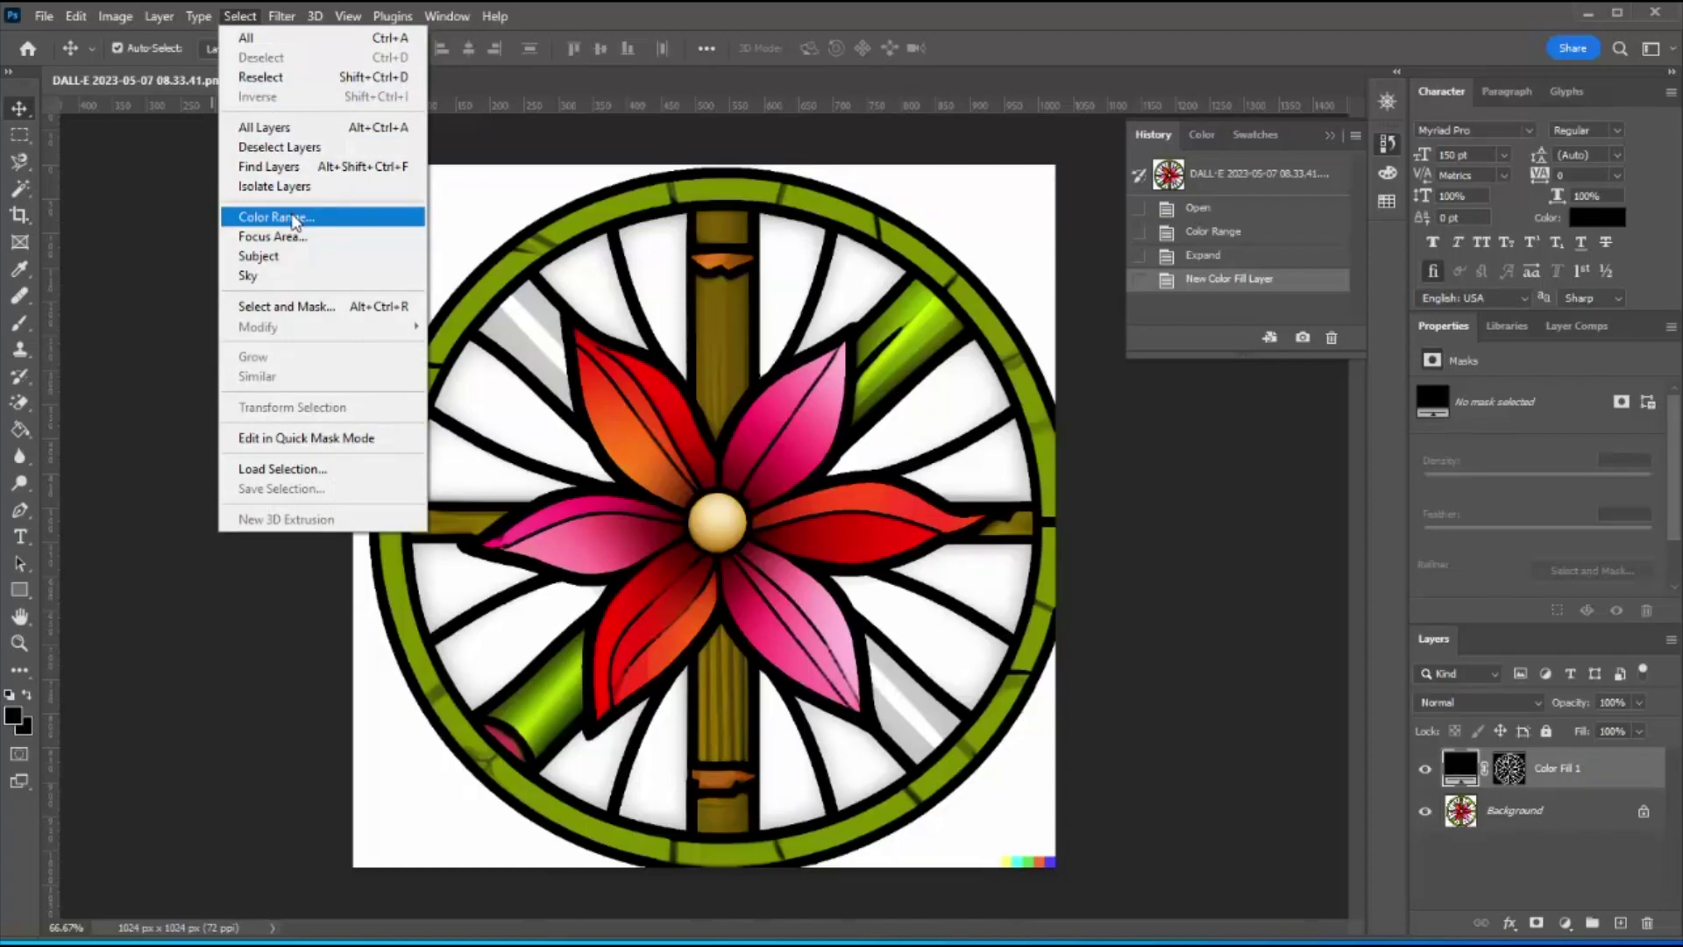
Select everything except the black outlines using an inverted Color Range selection at fuzziness 95.
click(294, 219)
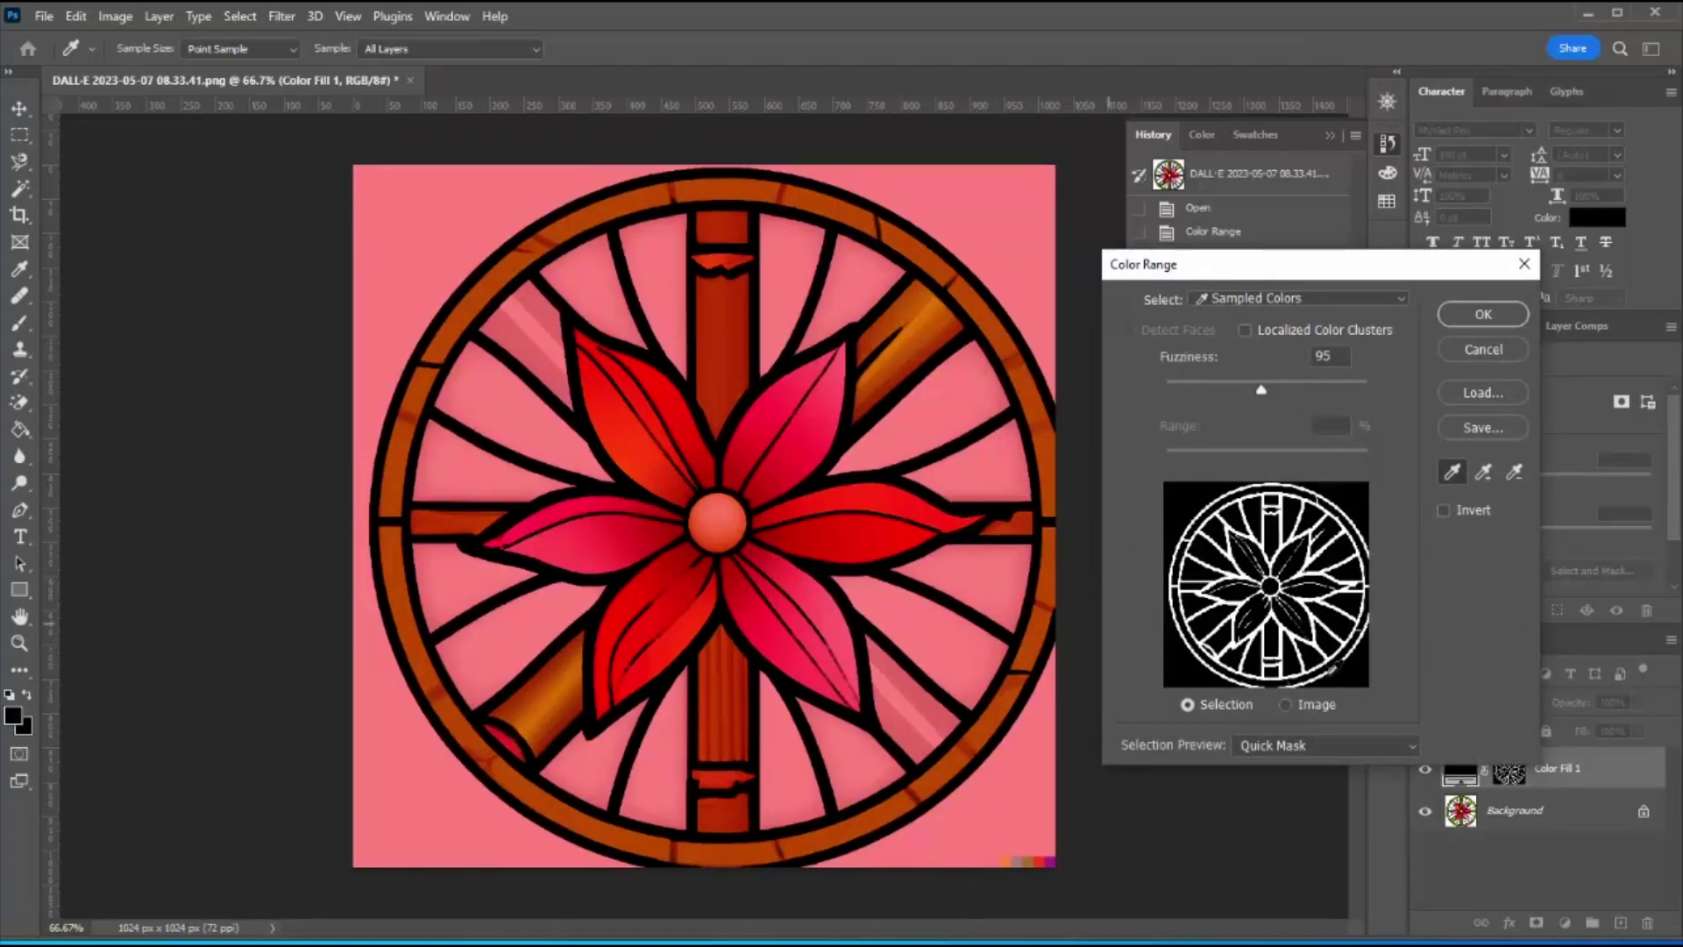
click(1443, 511)
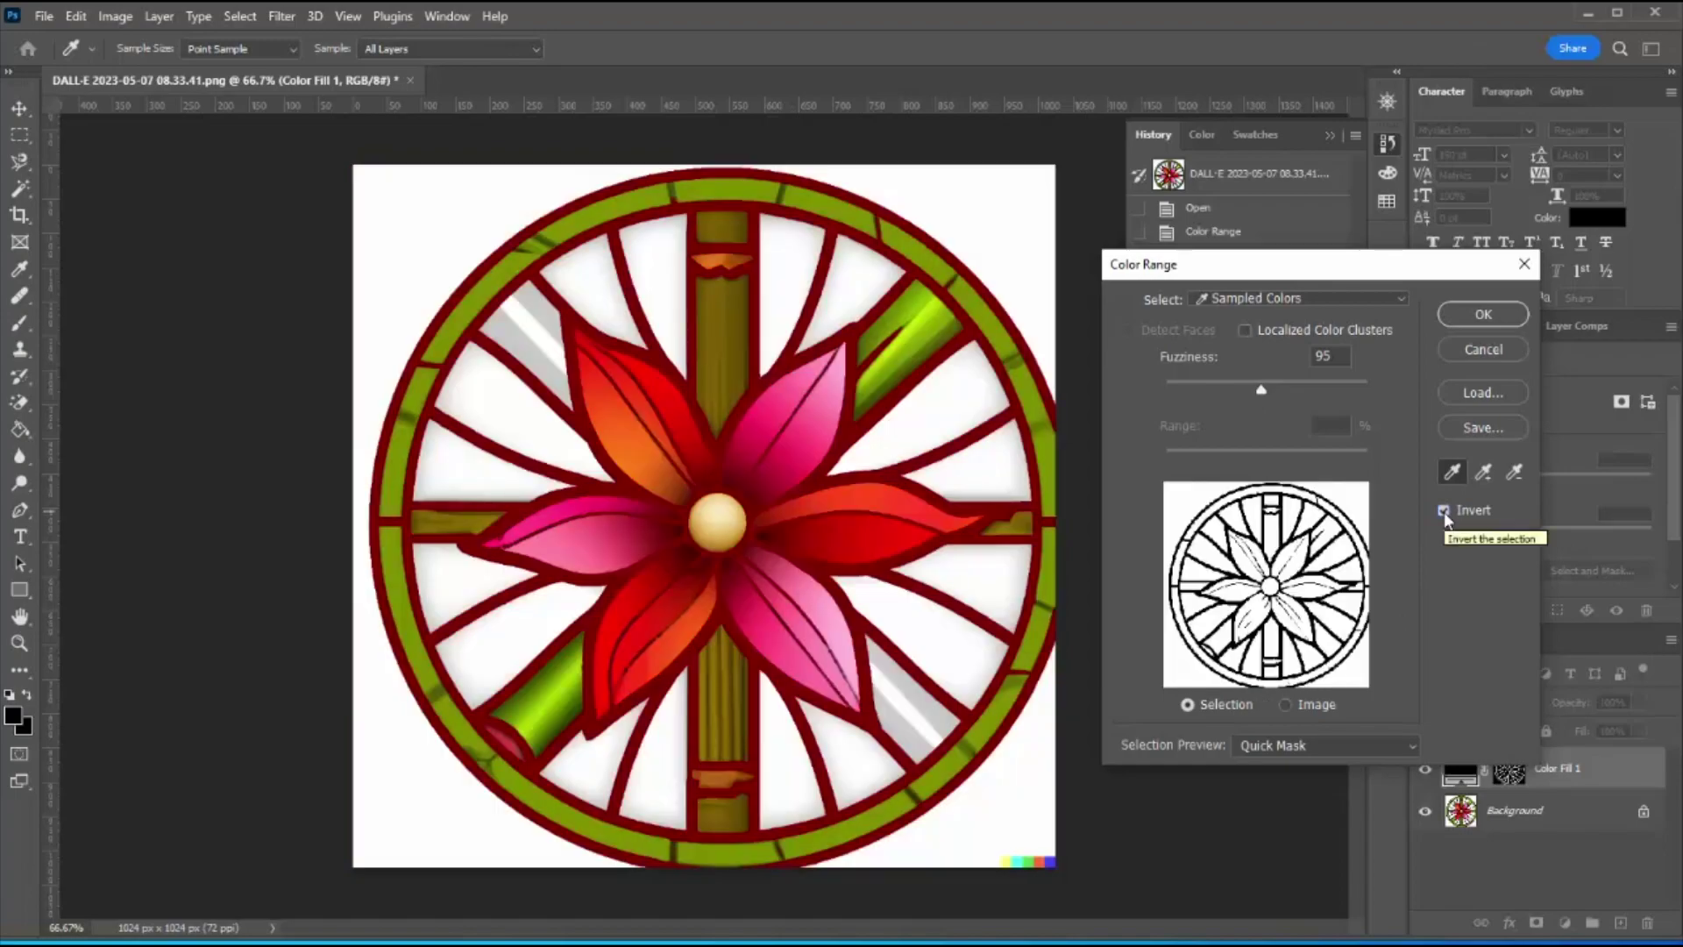
click(1483, 315)
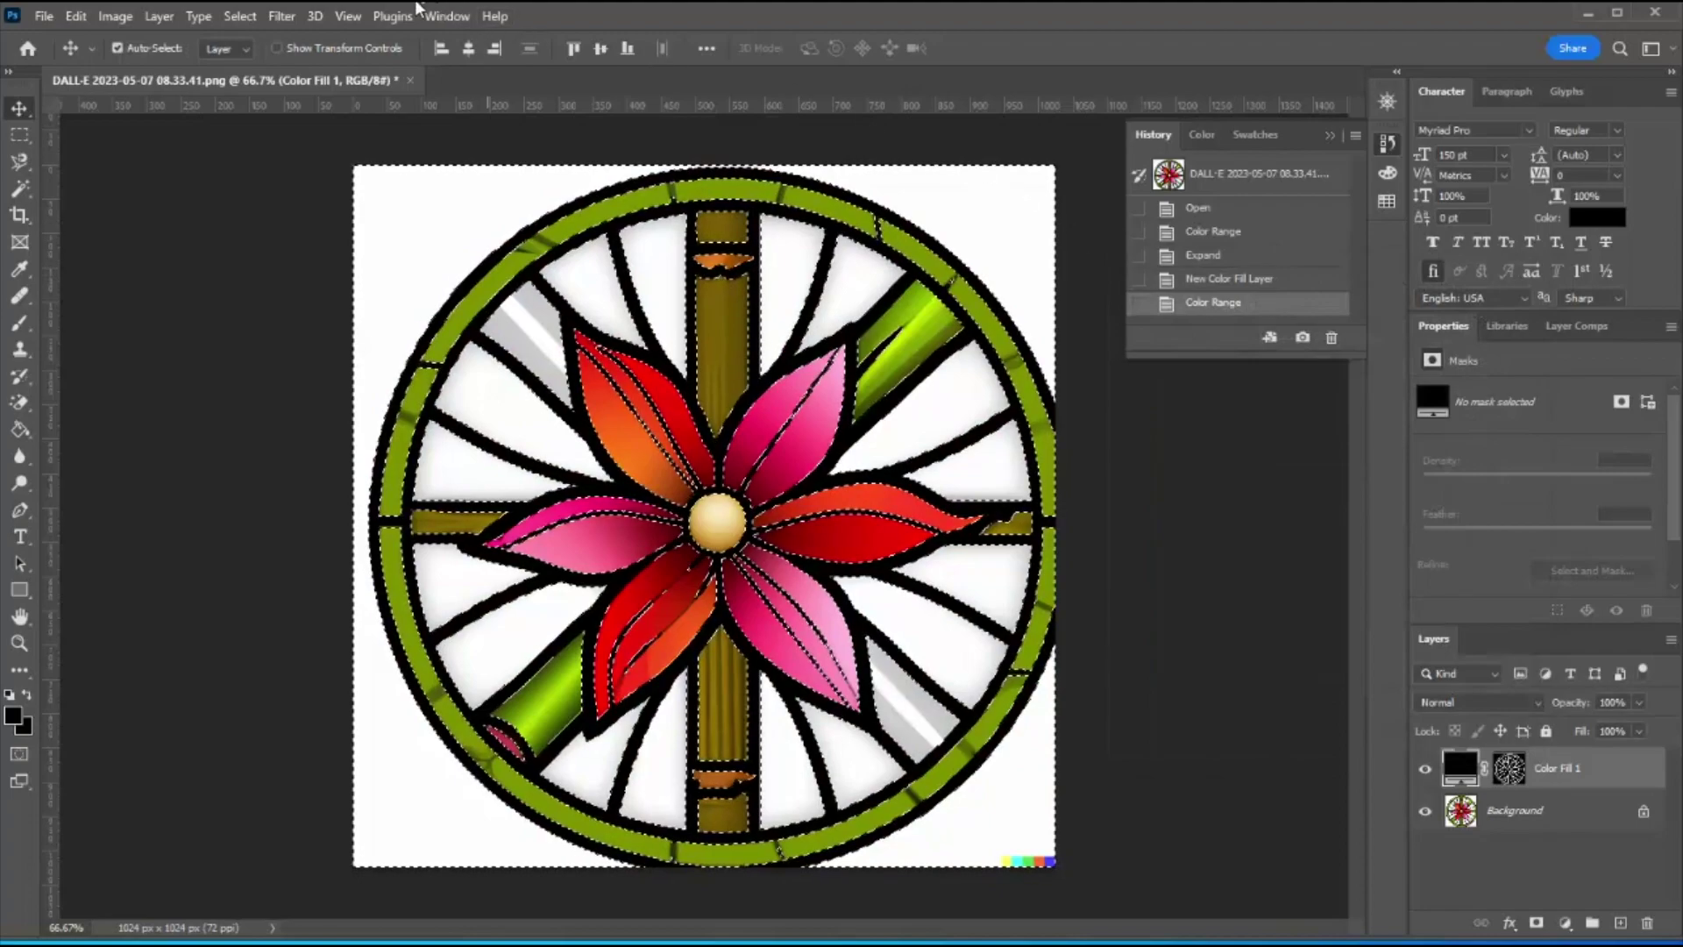
click(160, 17)
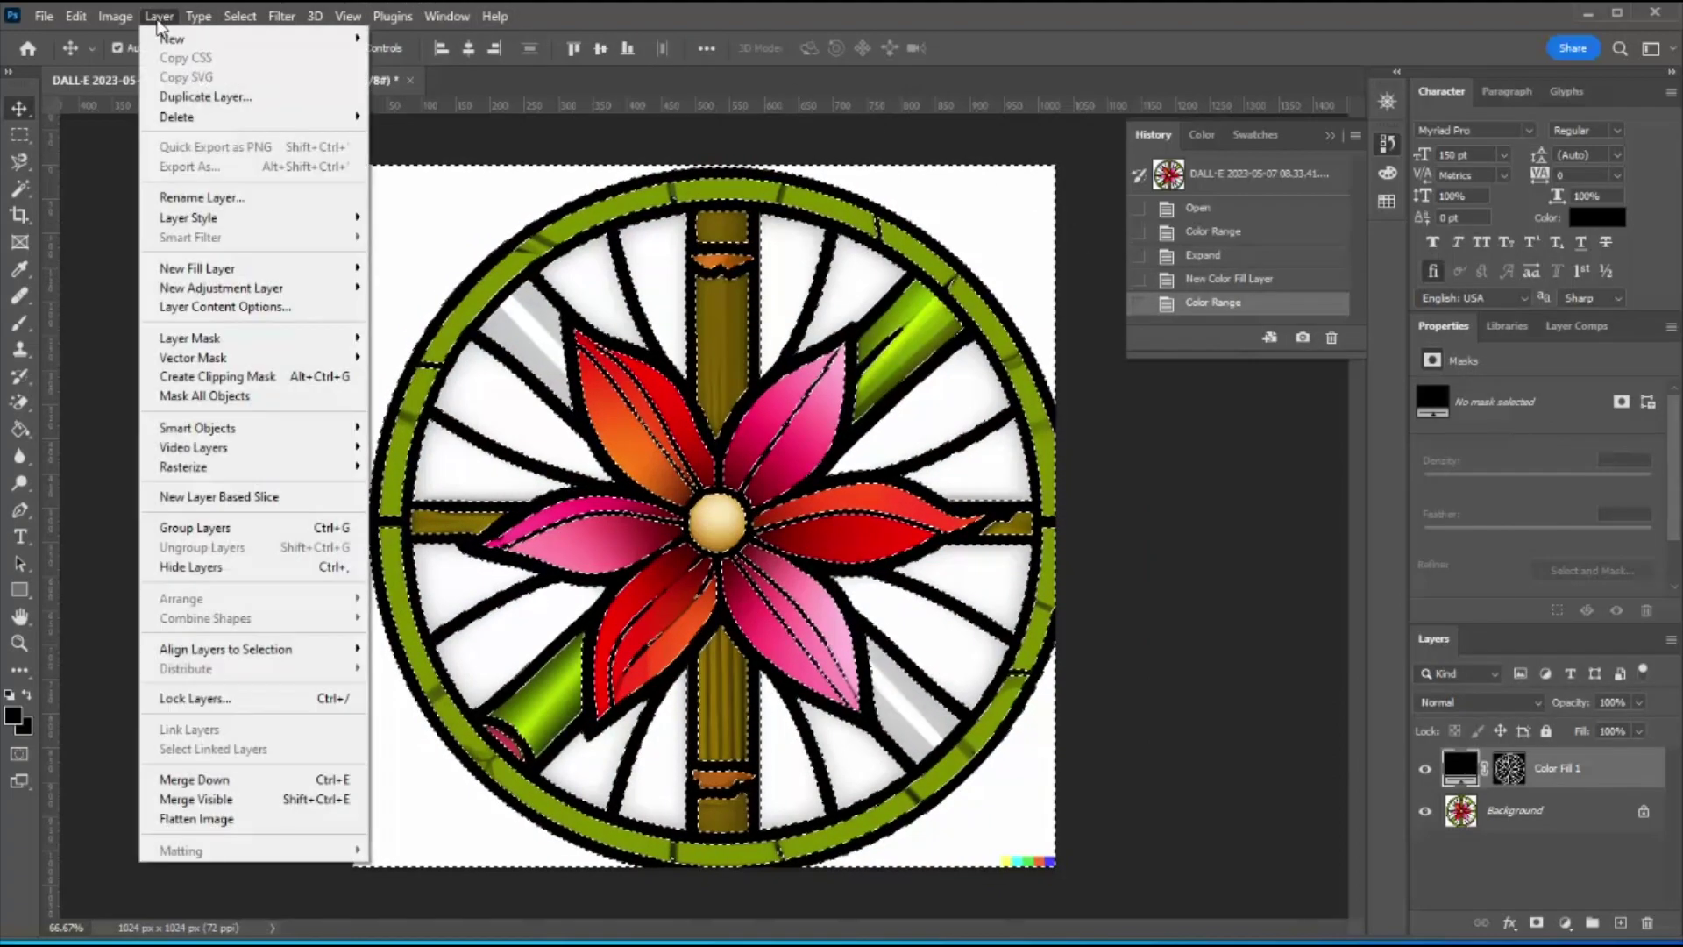
Add a white solid-colour fill layer, Color Fill 2, covering everything but the outlines.
mouse_move(226, 279)
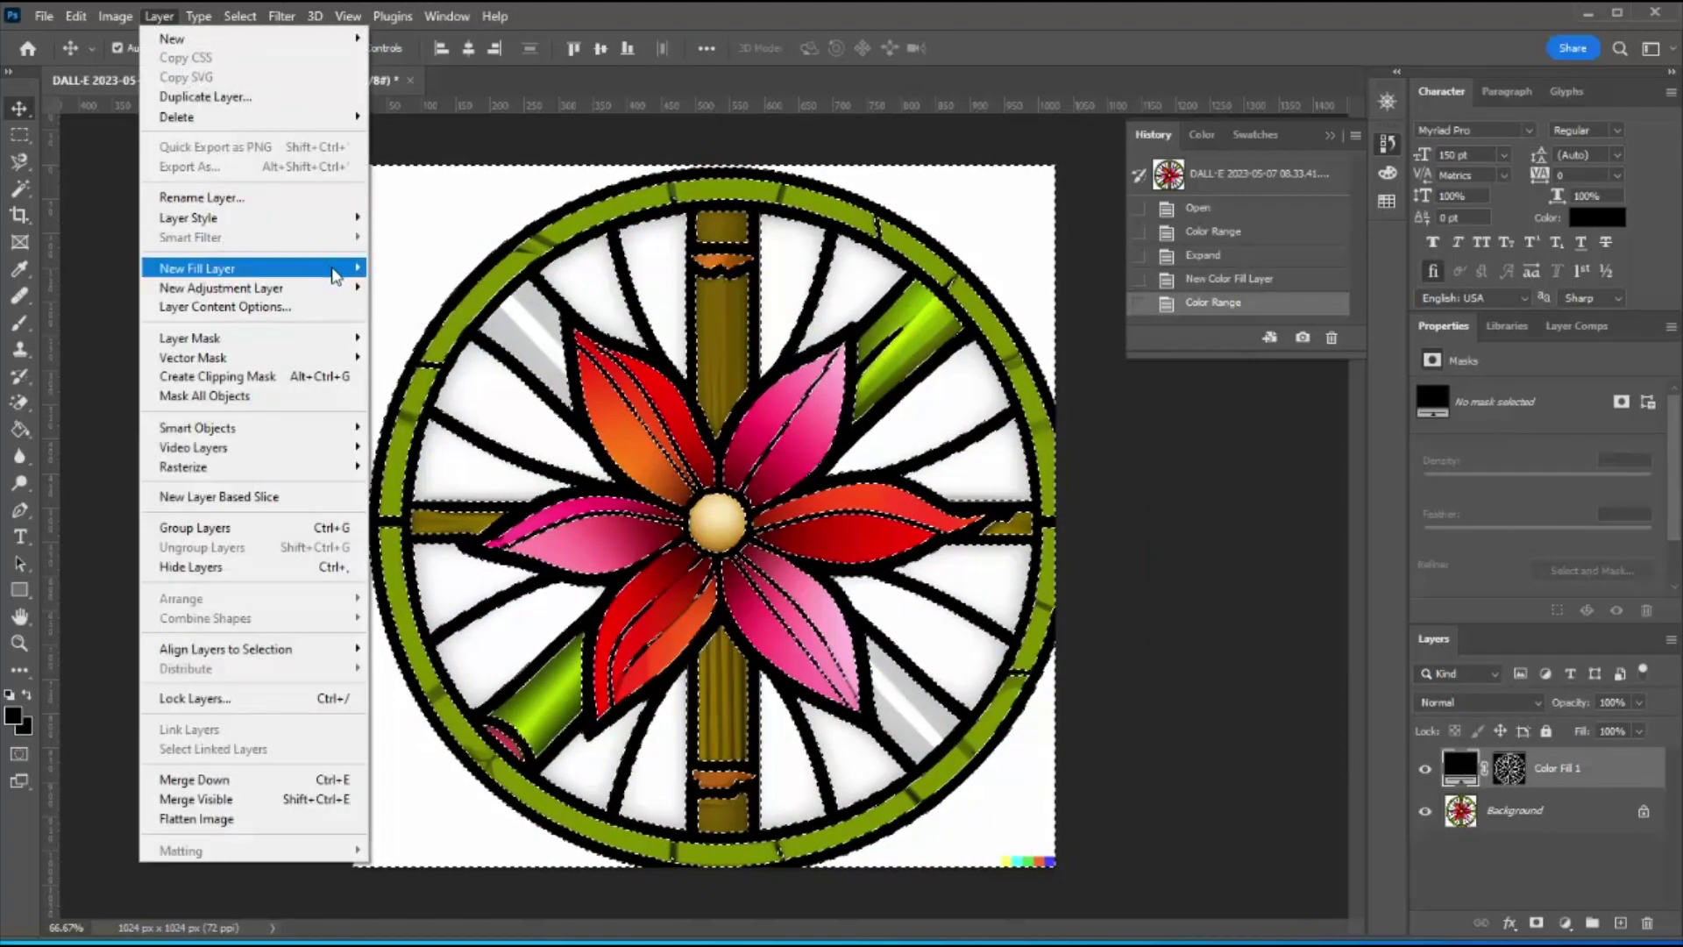
click(404, 268)
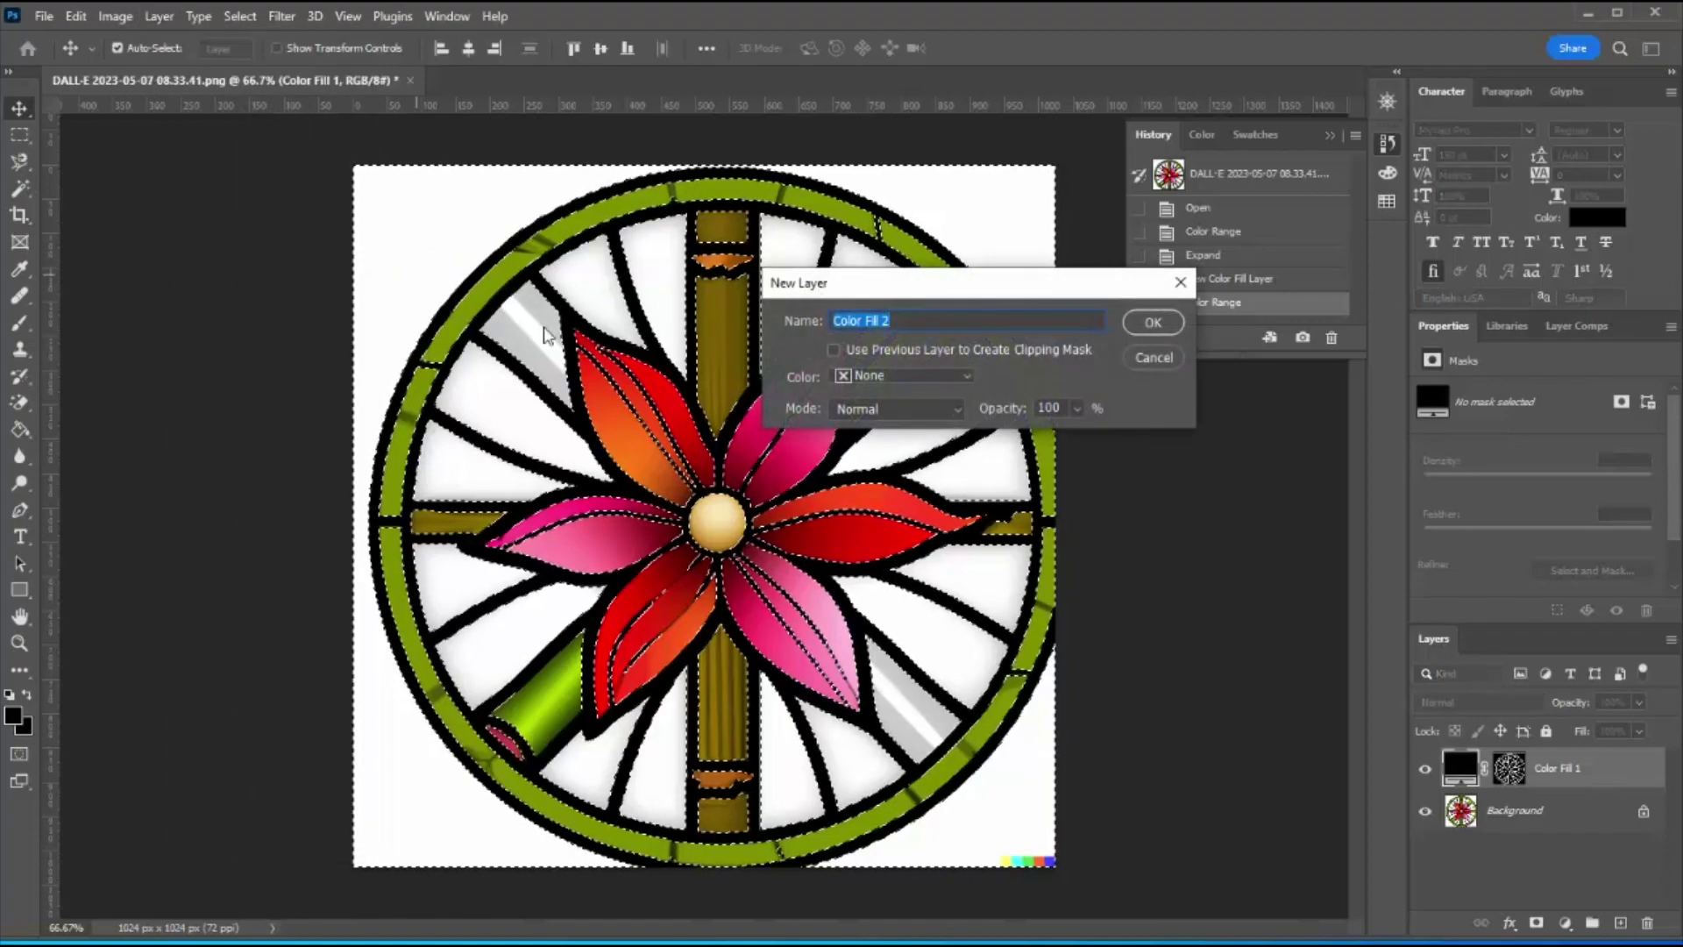
click(1154, 323)
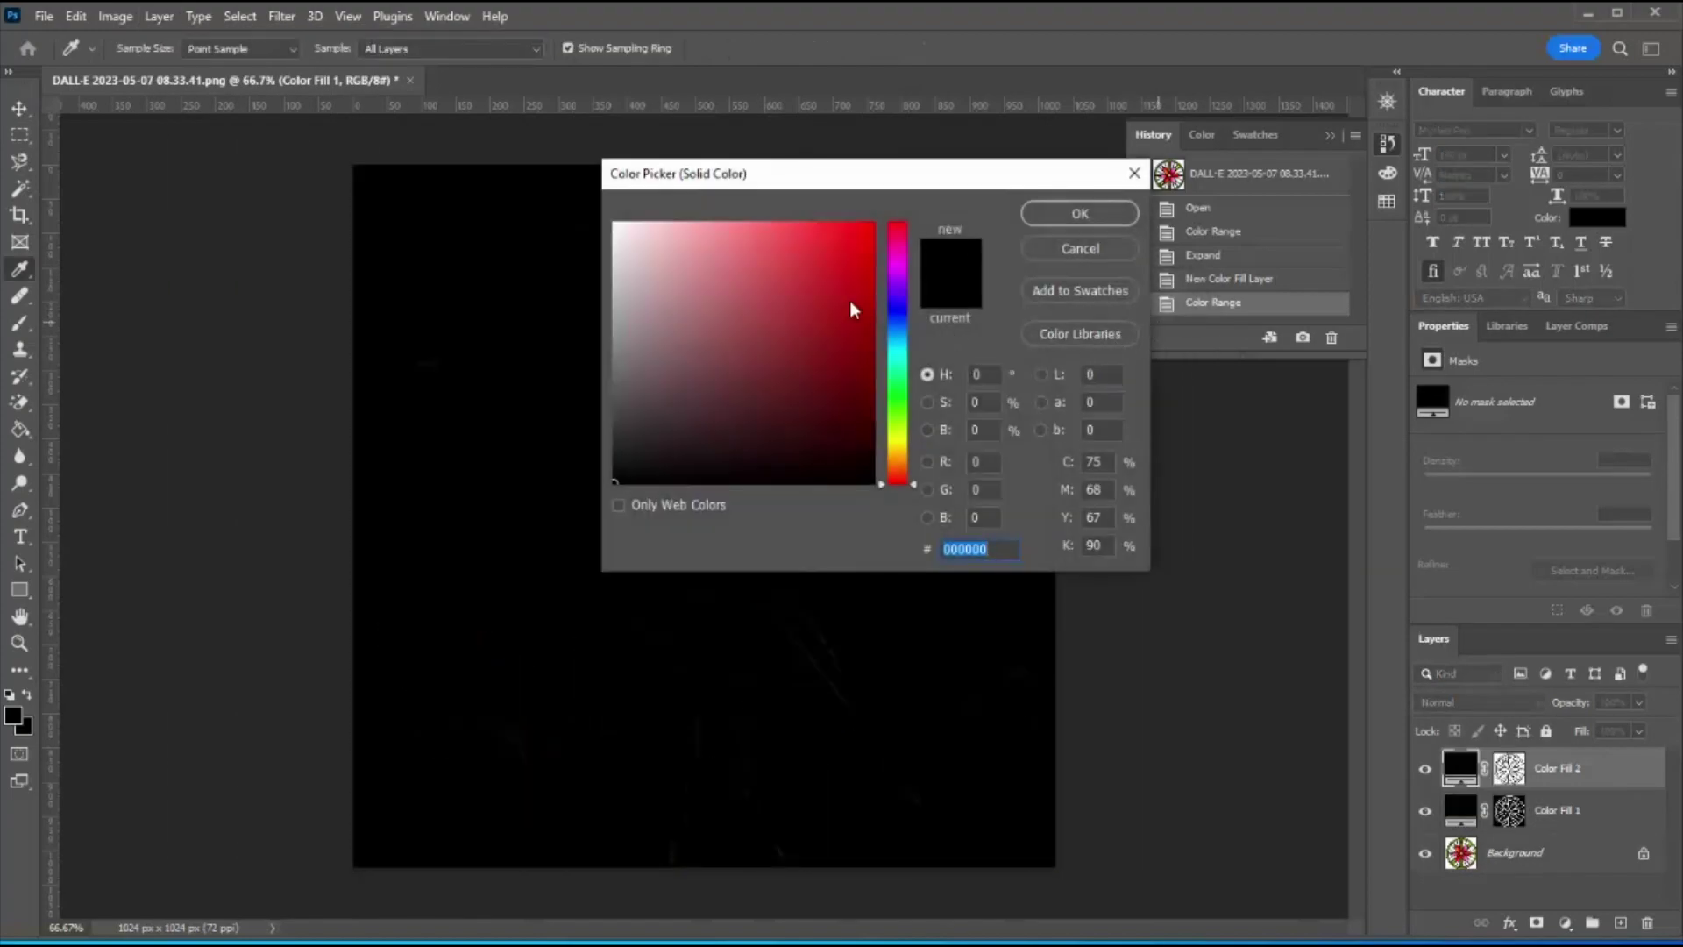
drag(701, 313, 580, 200)
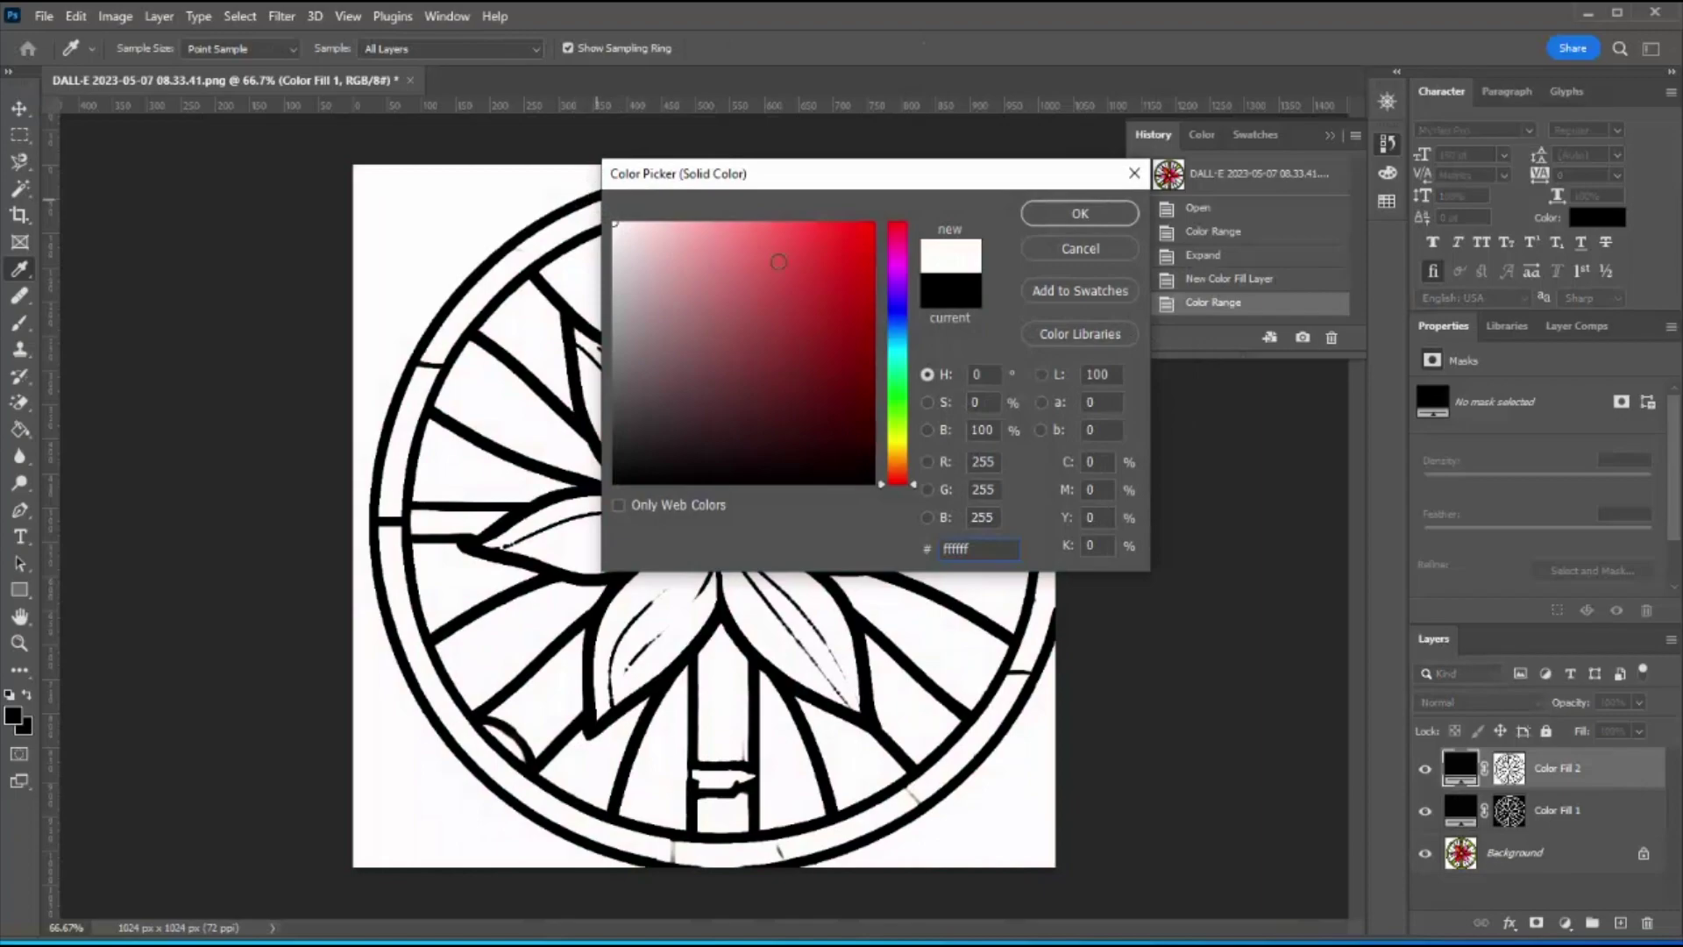
click(1076, 213)
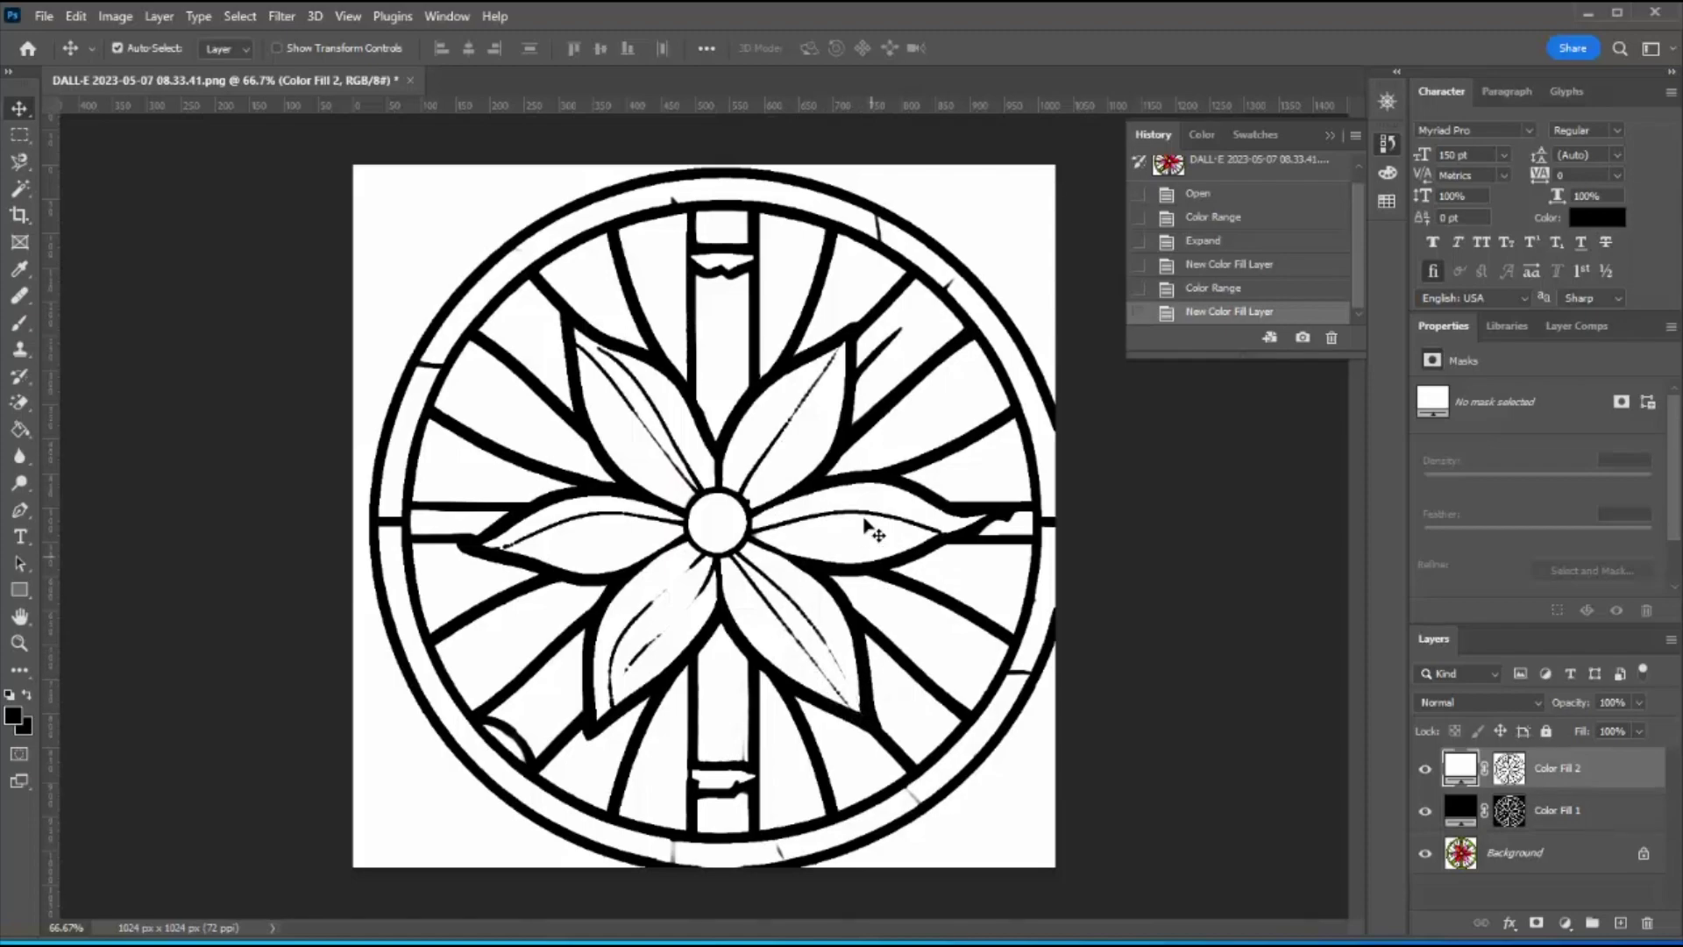
Quick Export the black-and-white design as a PNG.
click(43, 16)
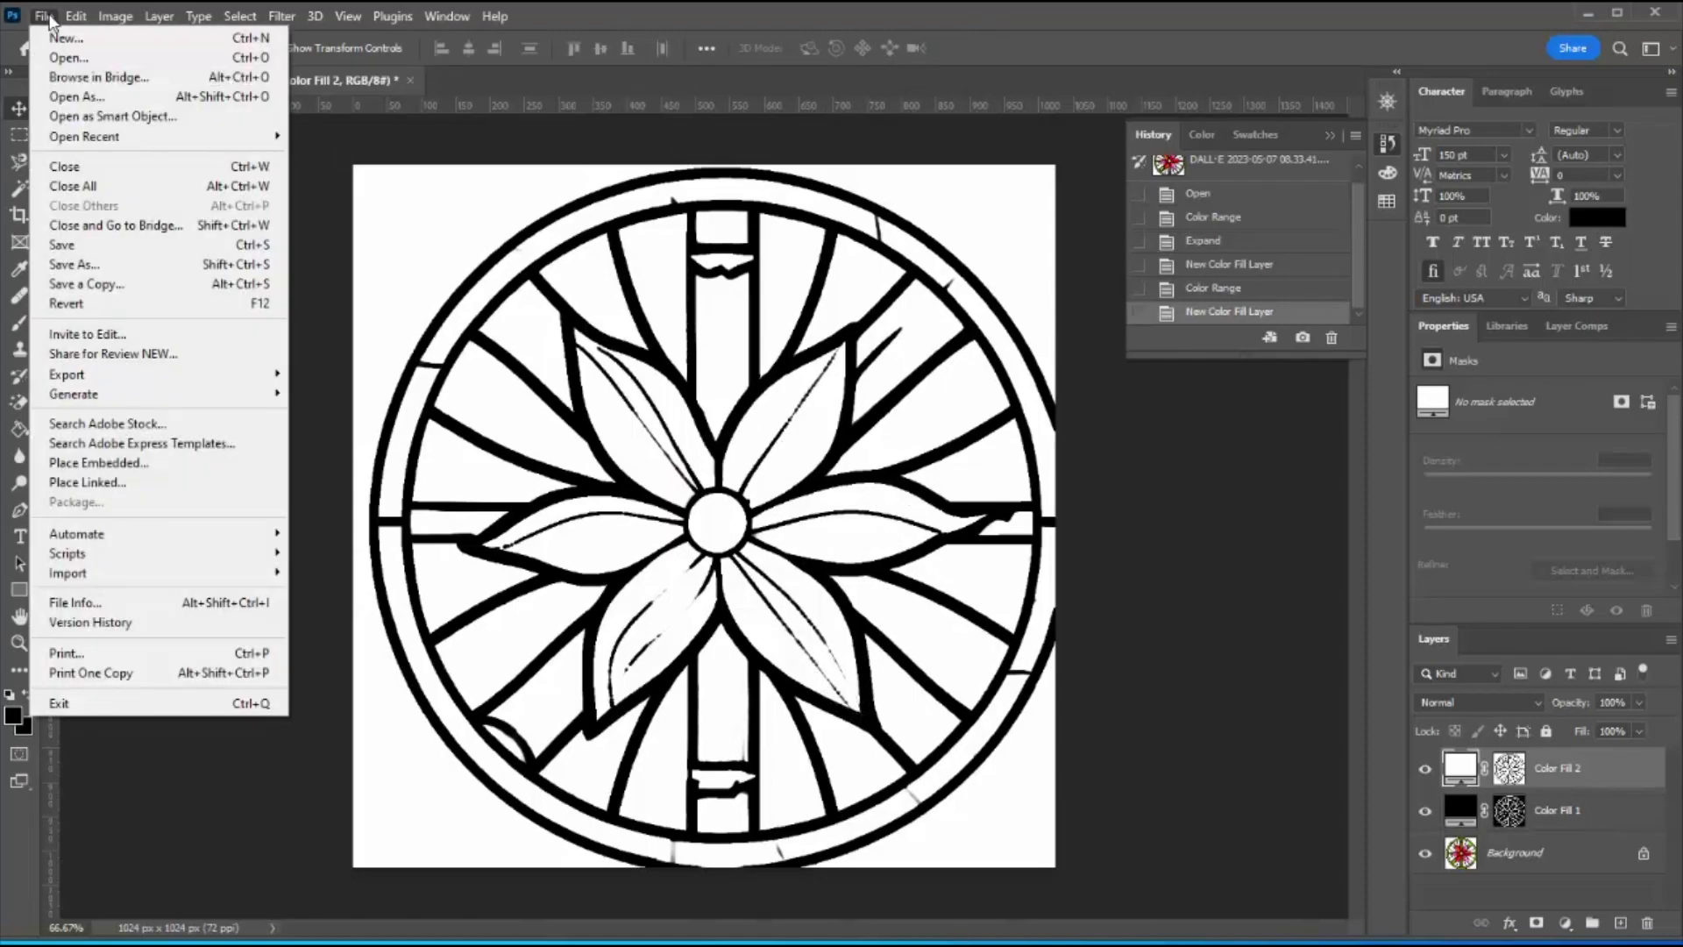
mouse_move(126, 375)
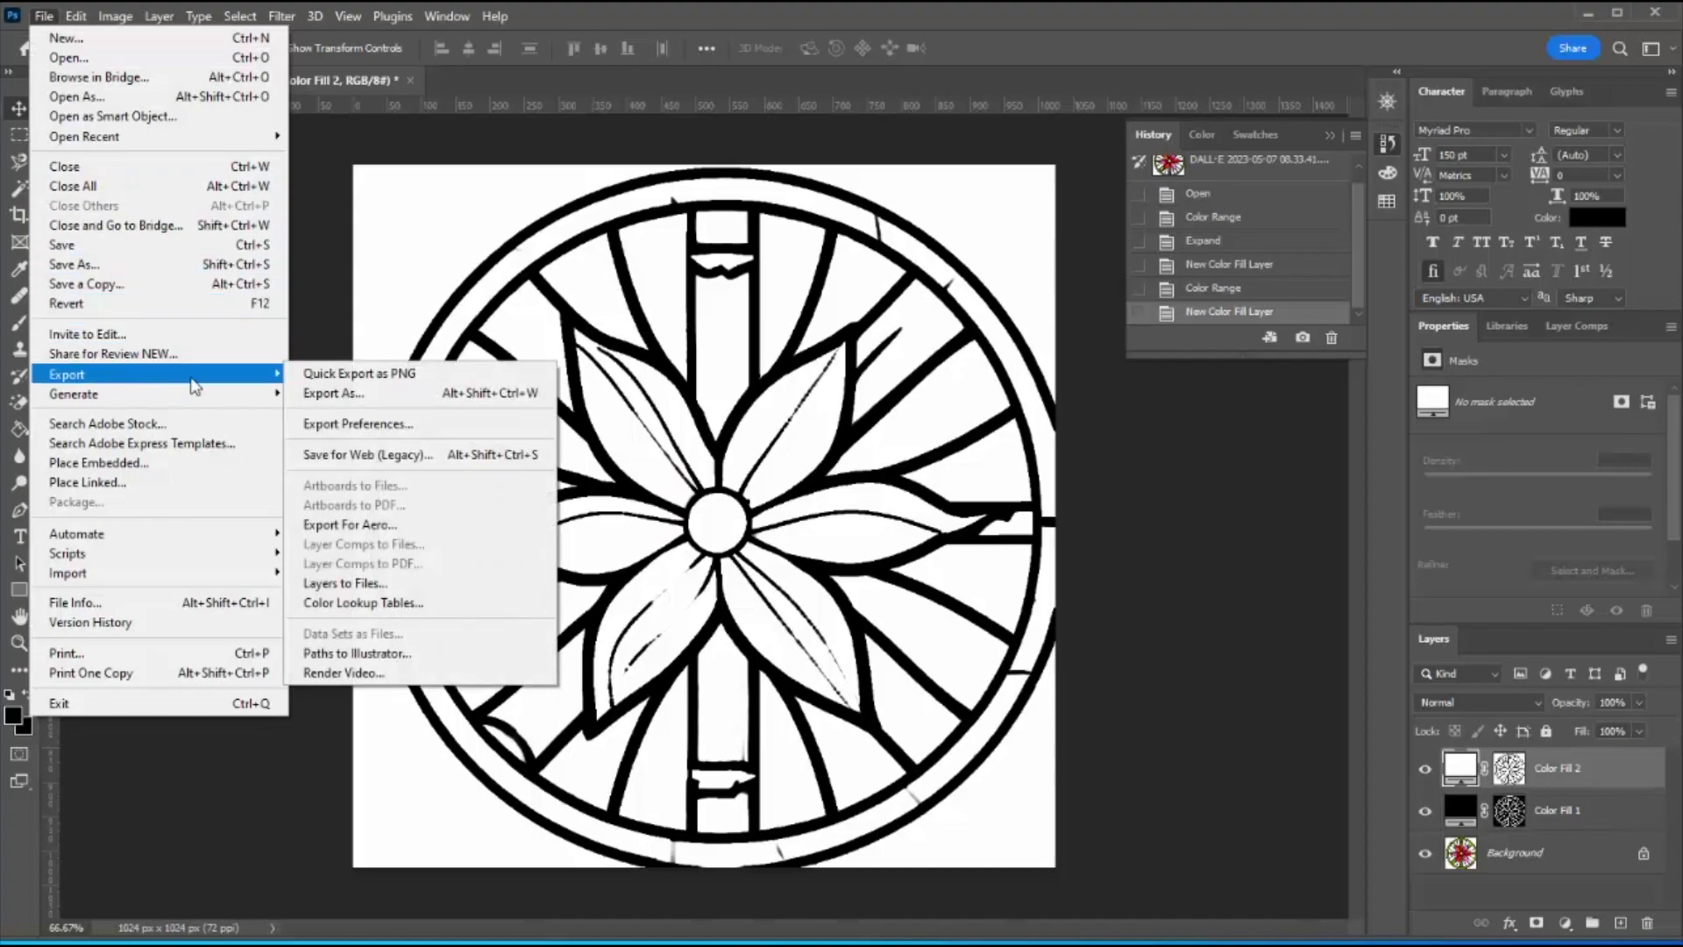
click(323, 374)
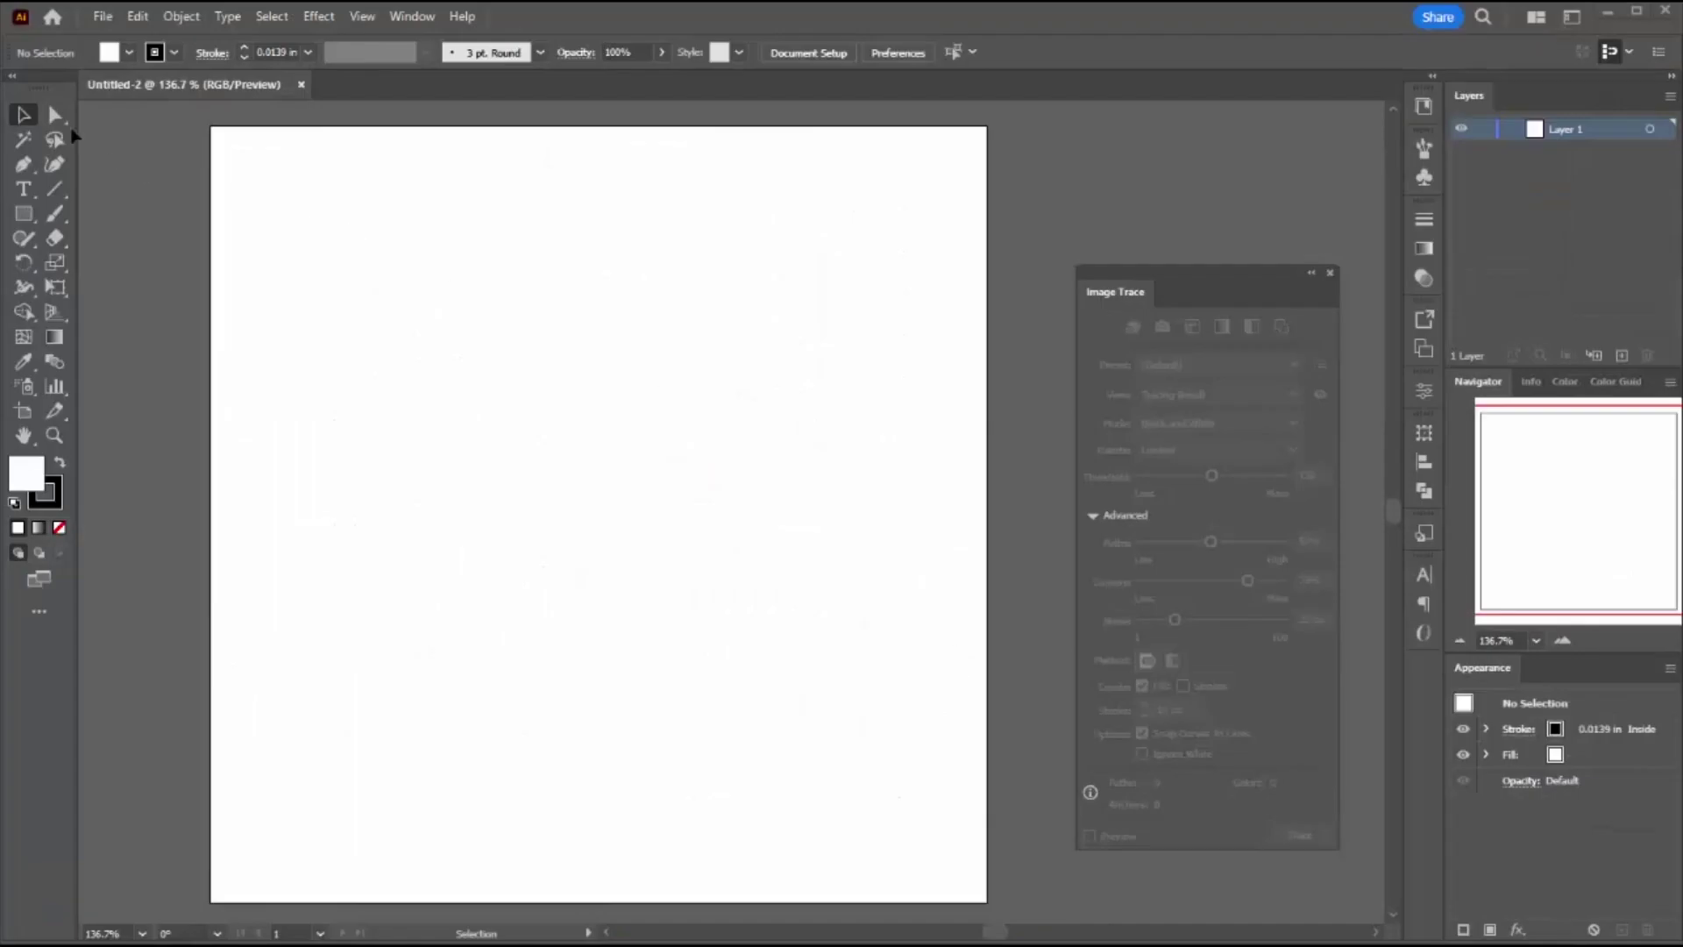
Place b and w test.png at the artboard's top-left corner and scale it to about 8.42 in.
click(102, 17)
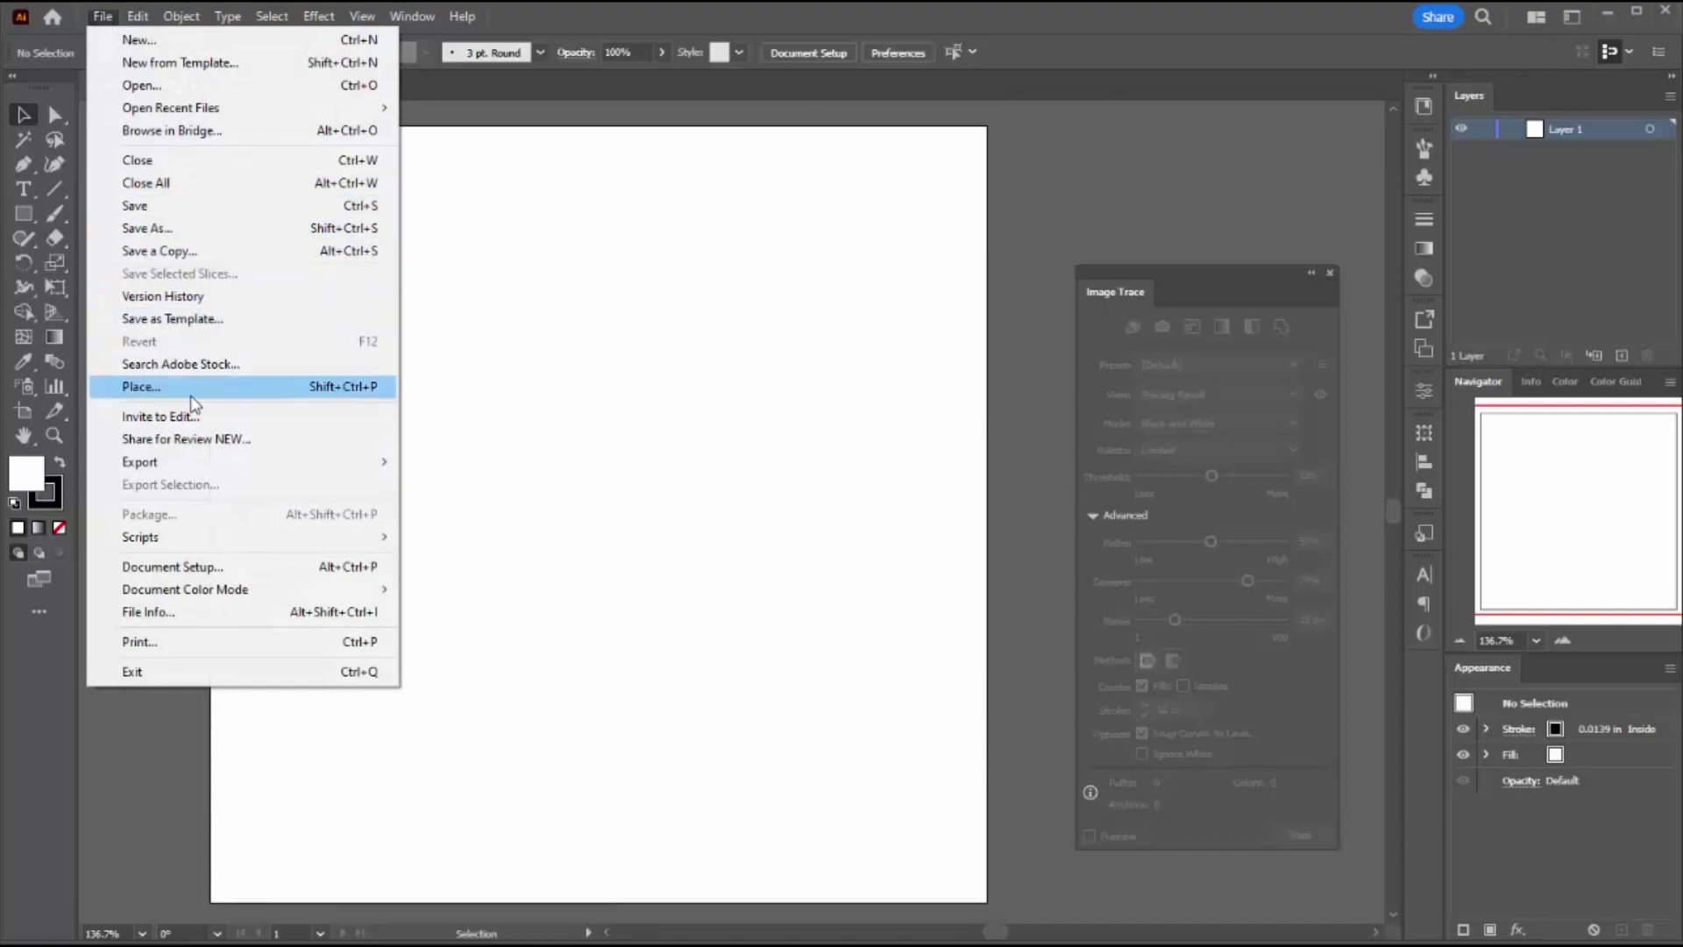
click(141, 386)
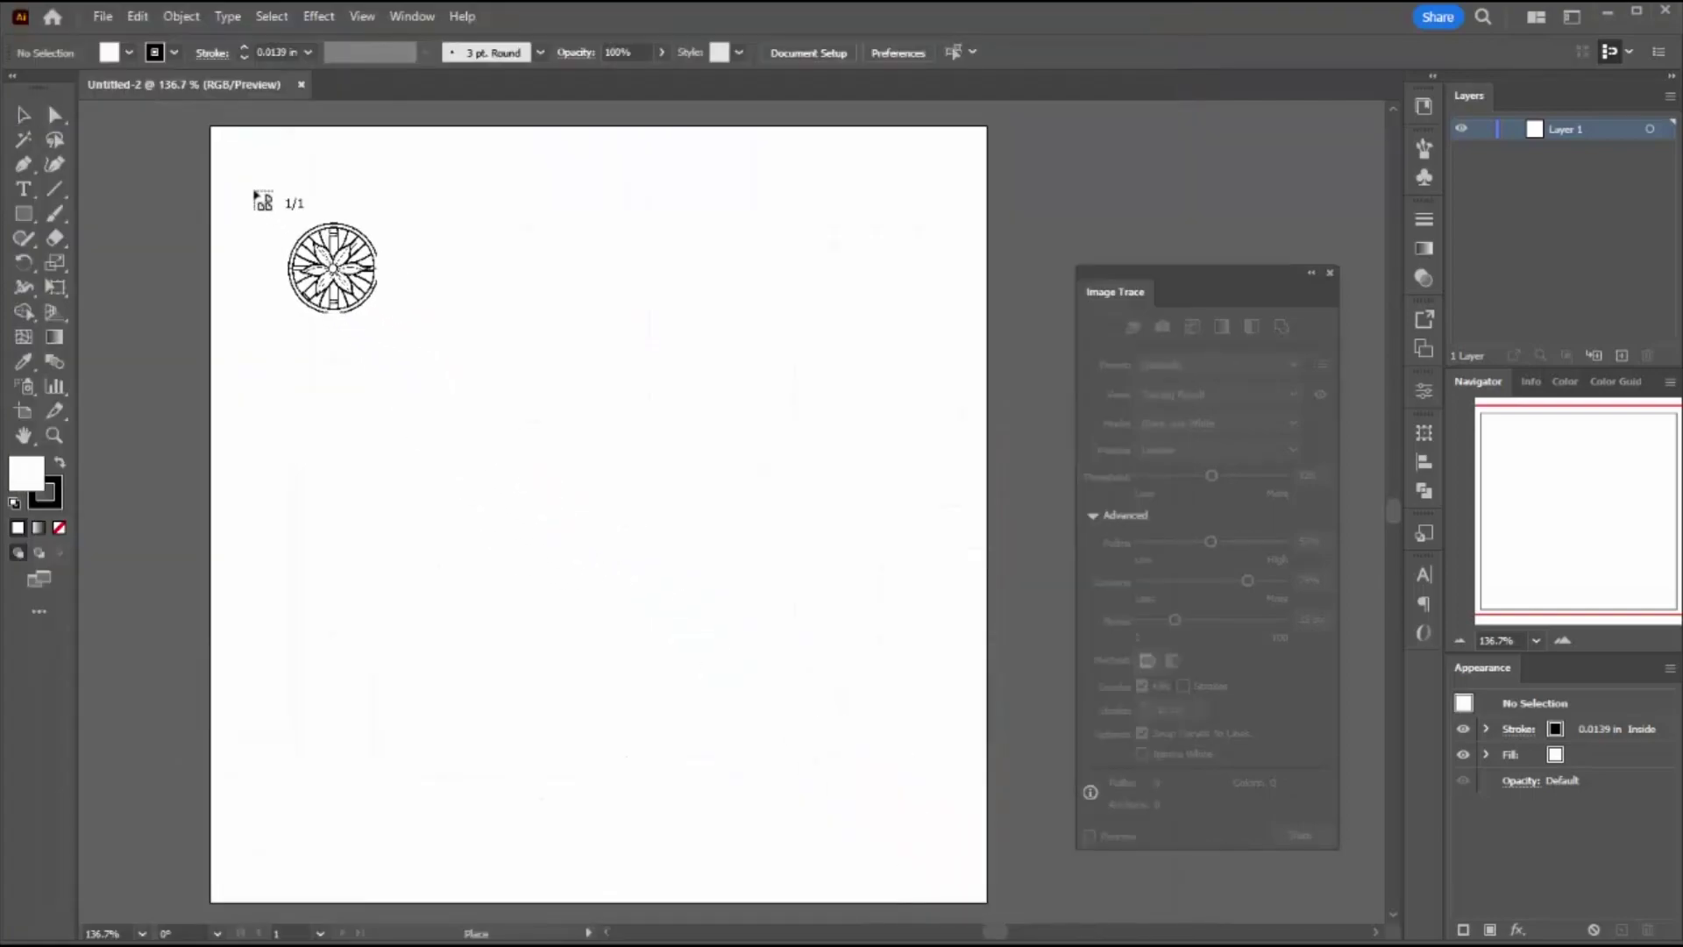
click(211, 128)
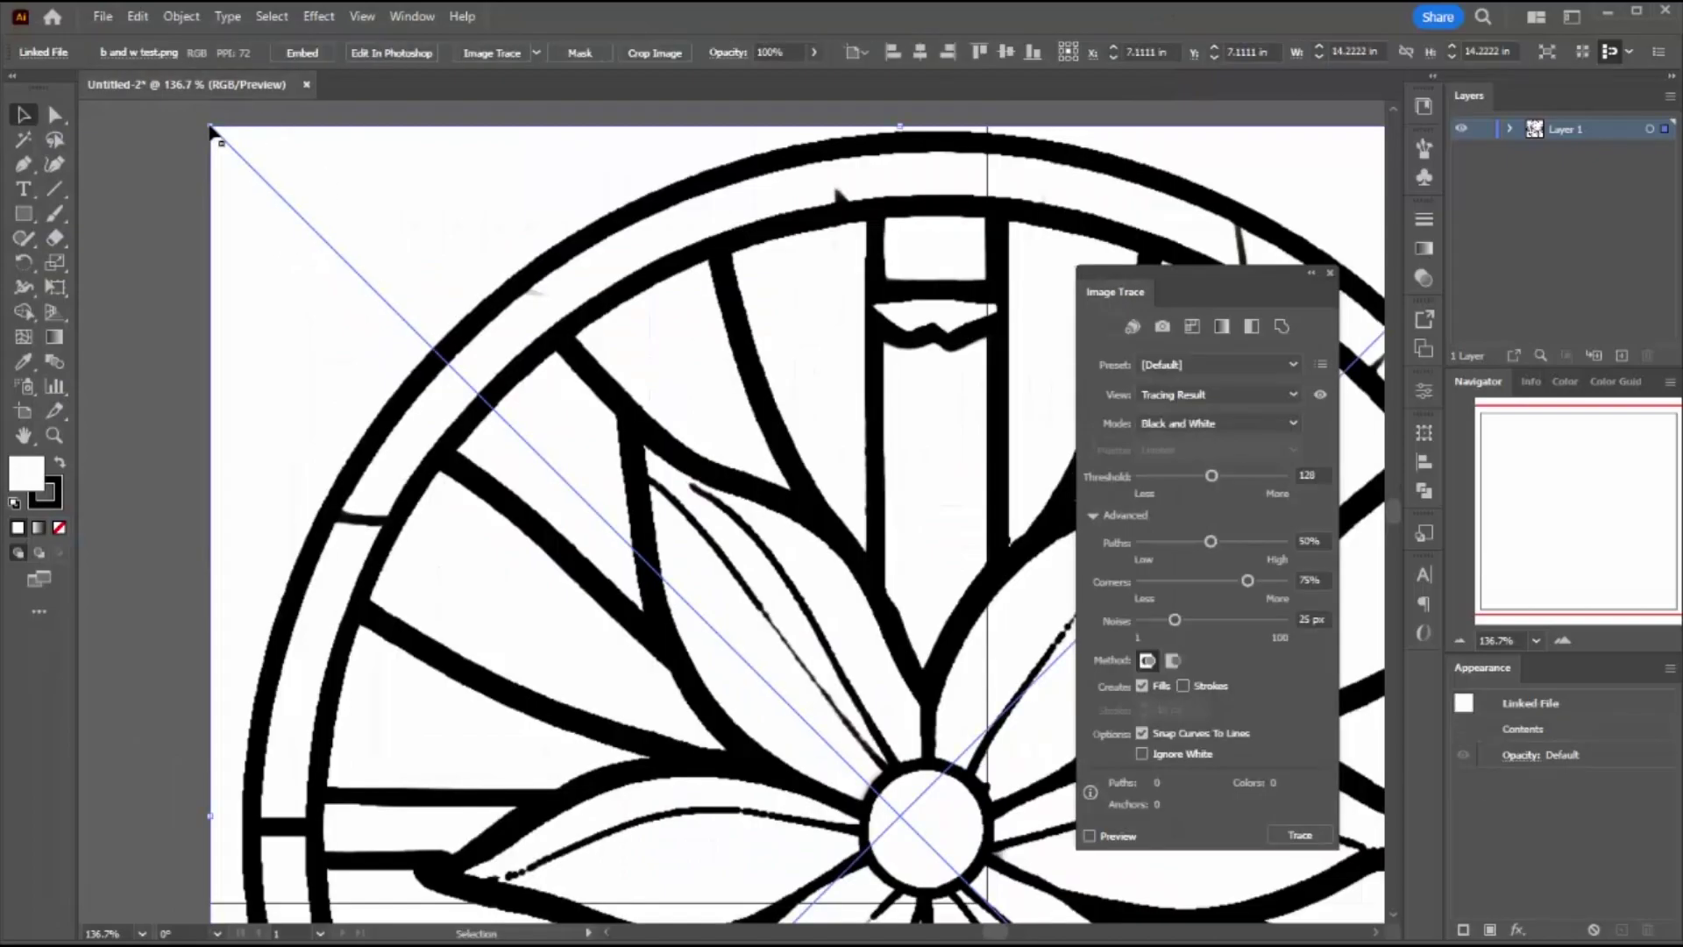
click(1461, 642)
click(1460, 641)
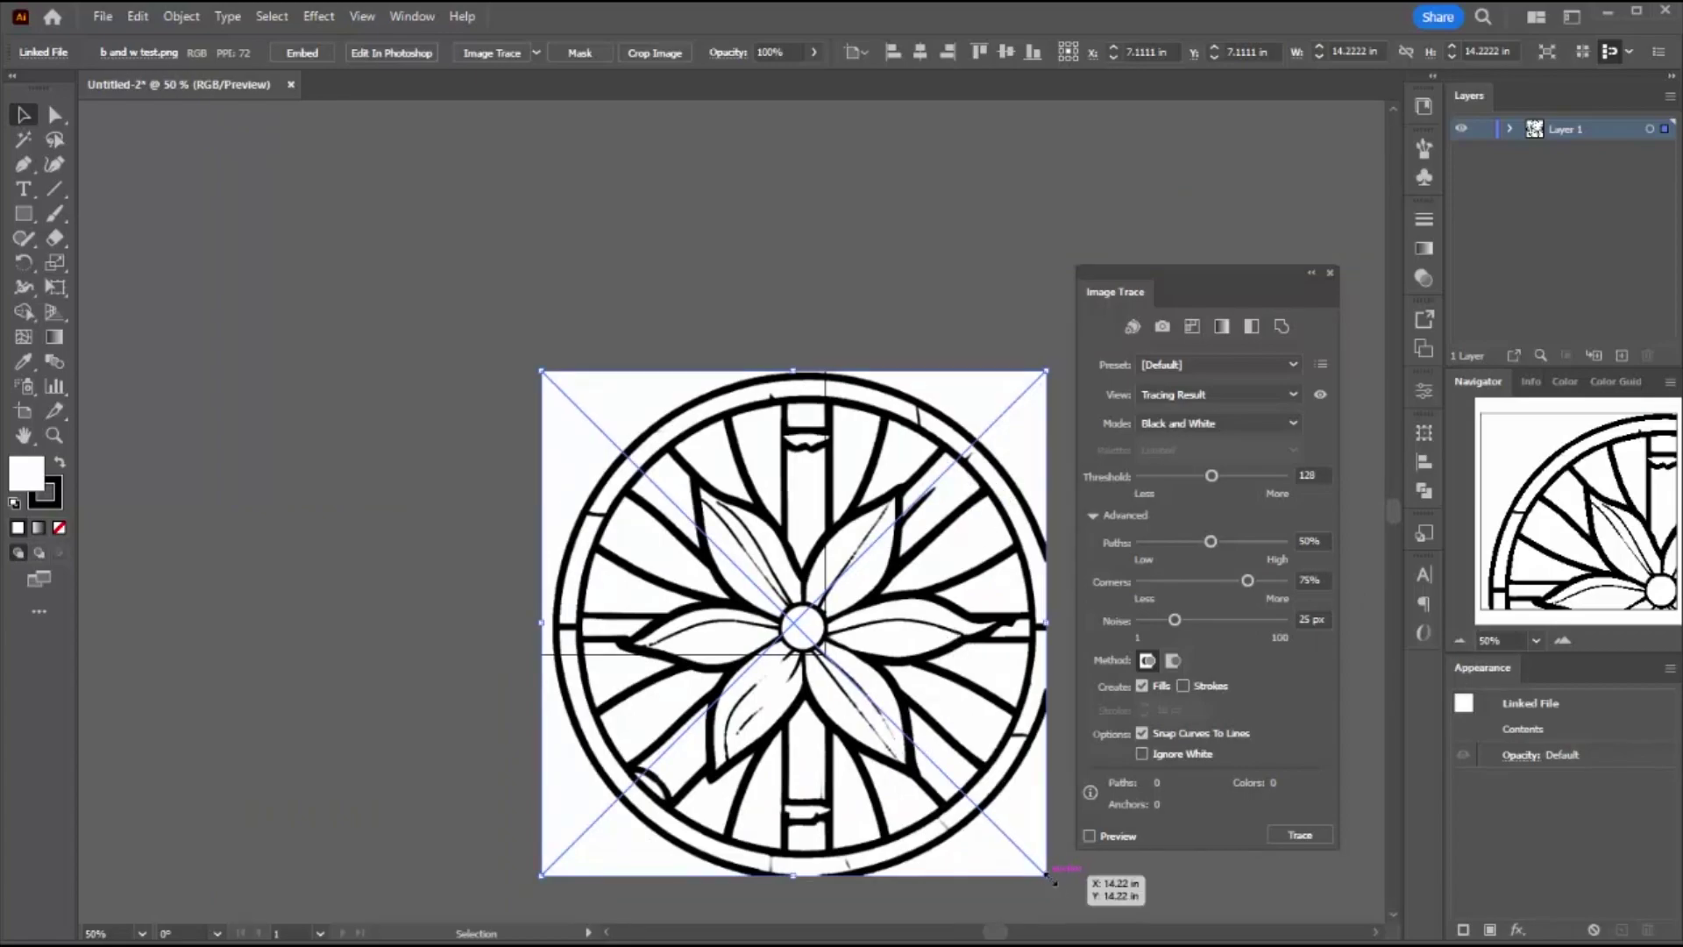
drag(1052, 879, 833, 658)
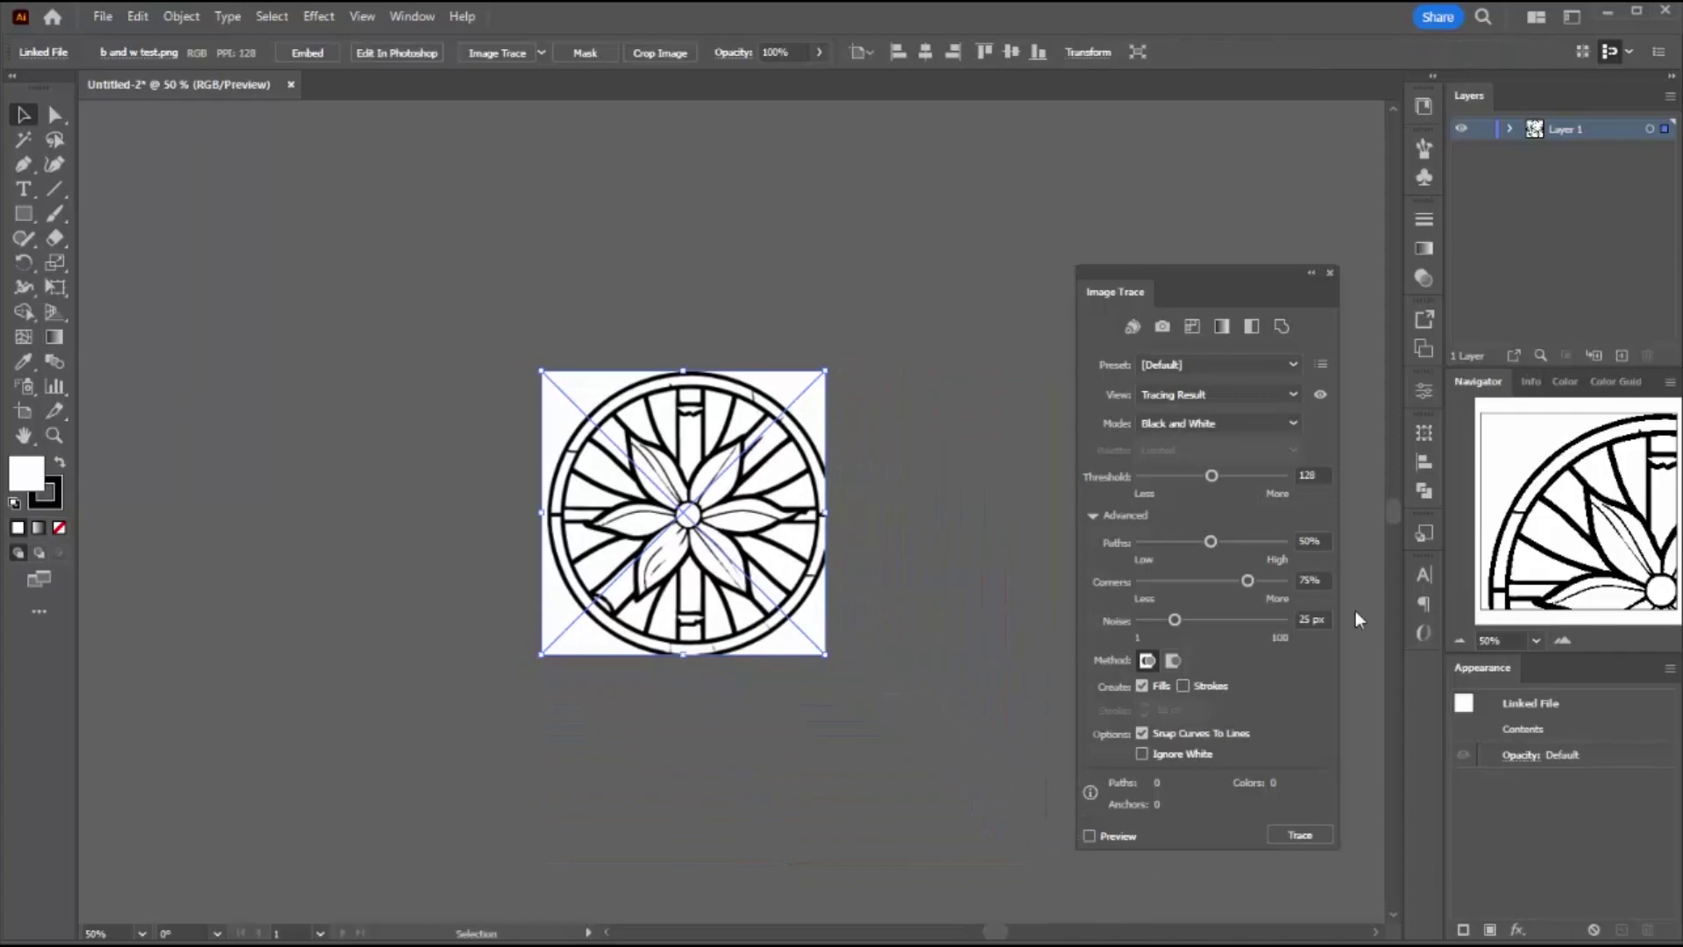
click(1571, 640)
click(1564, 645)
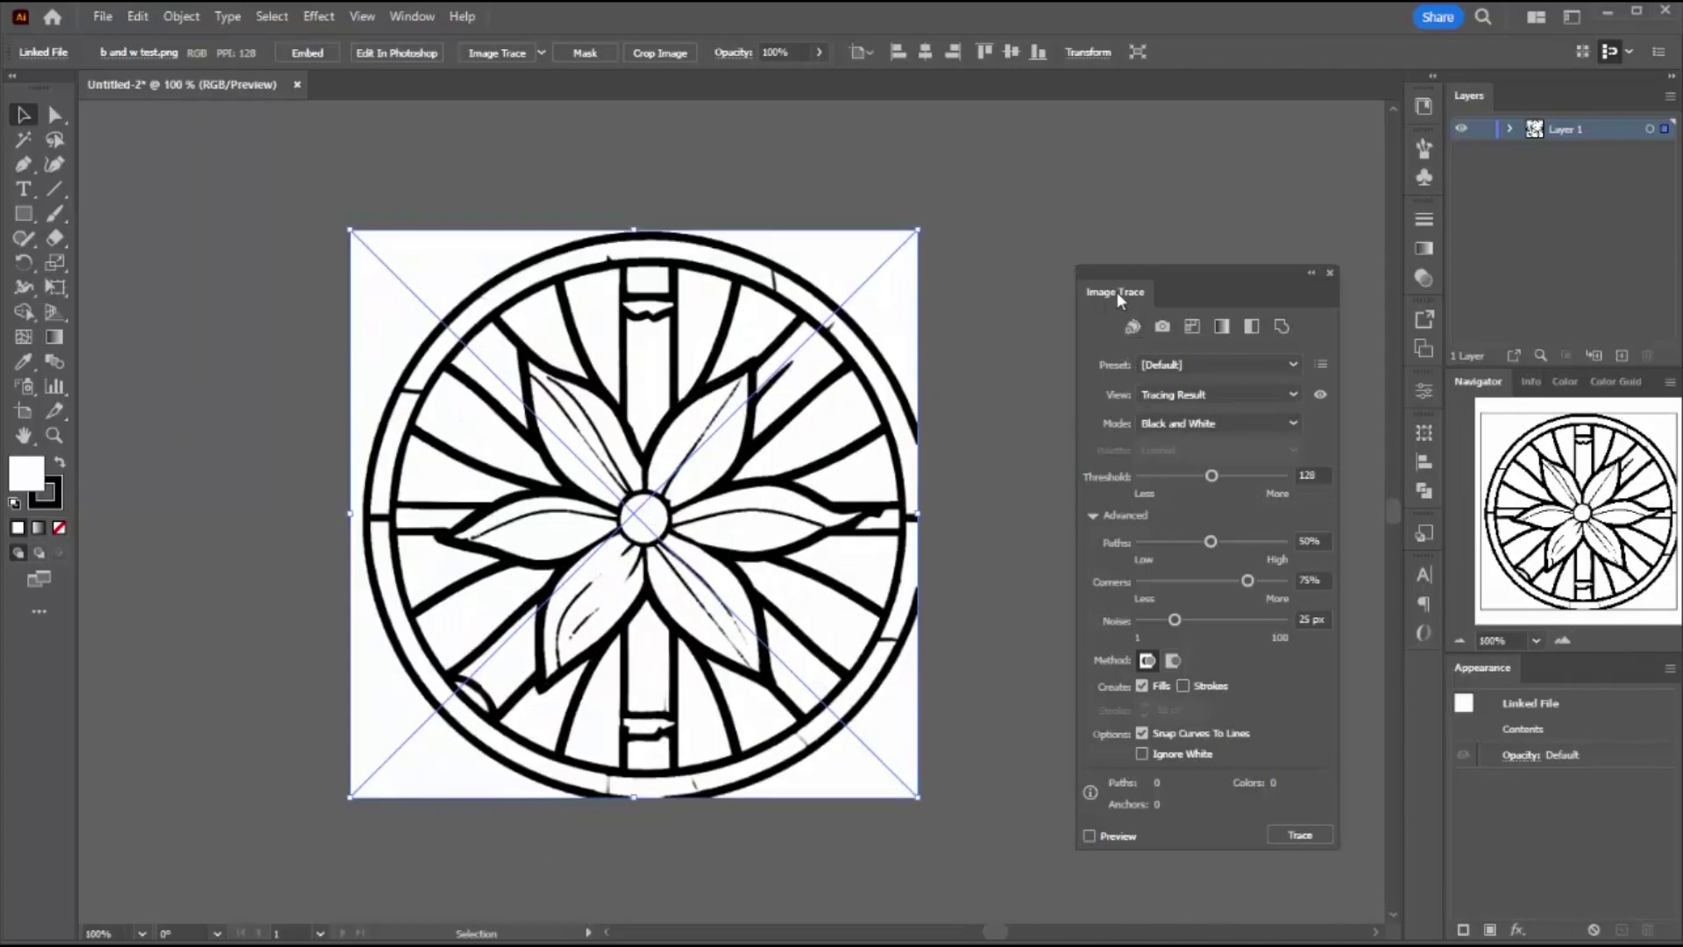
Select the placed flower image and show the Image Trace panel's advanced options.
click(410, 18)
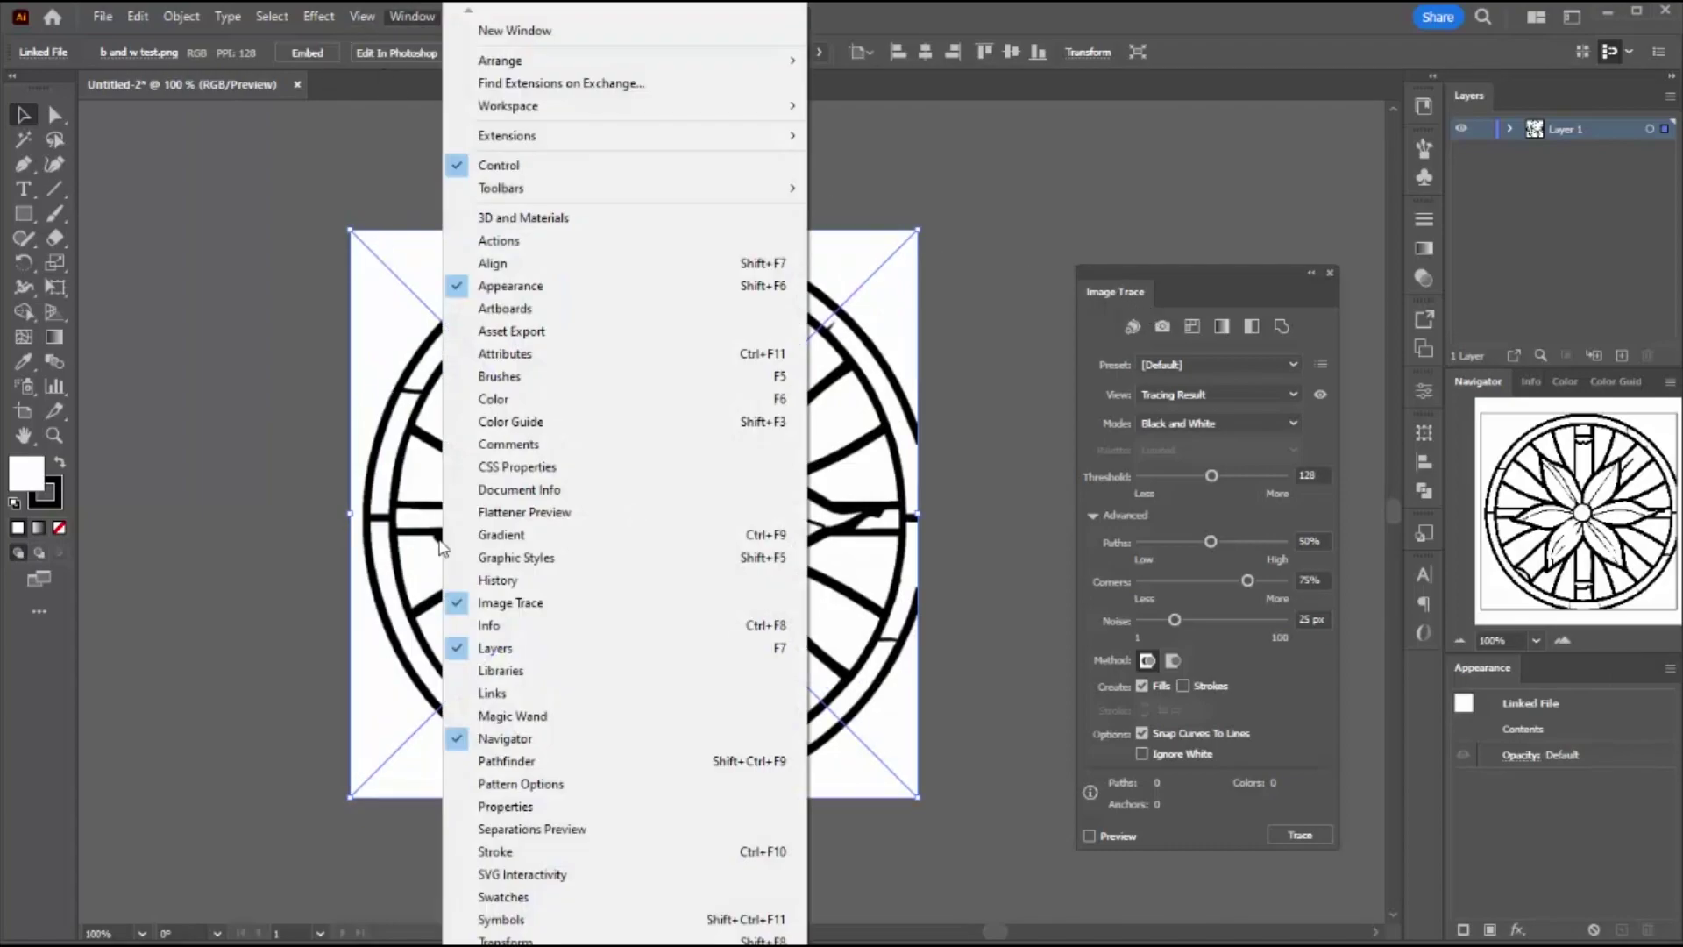
click(1013, 470)
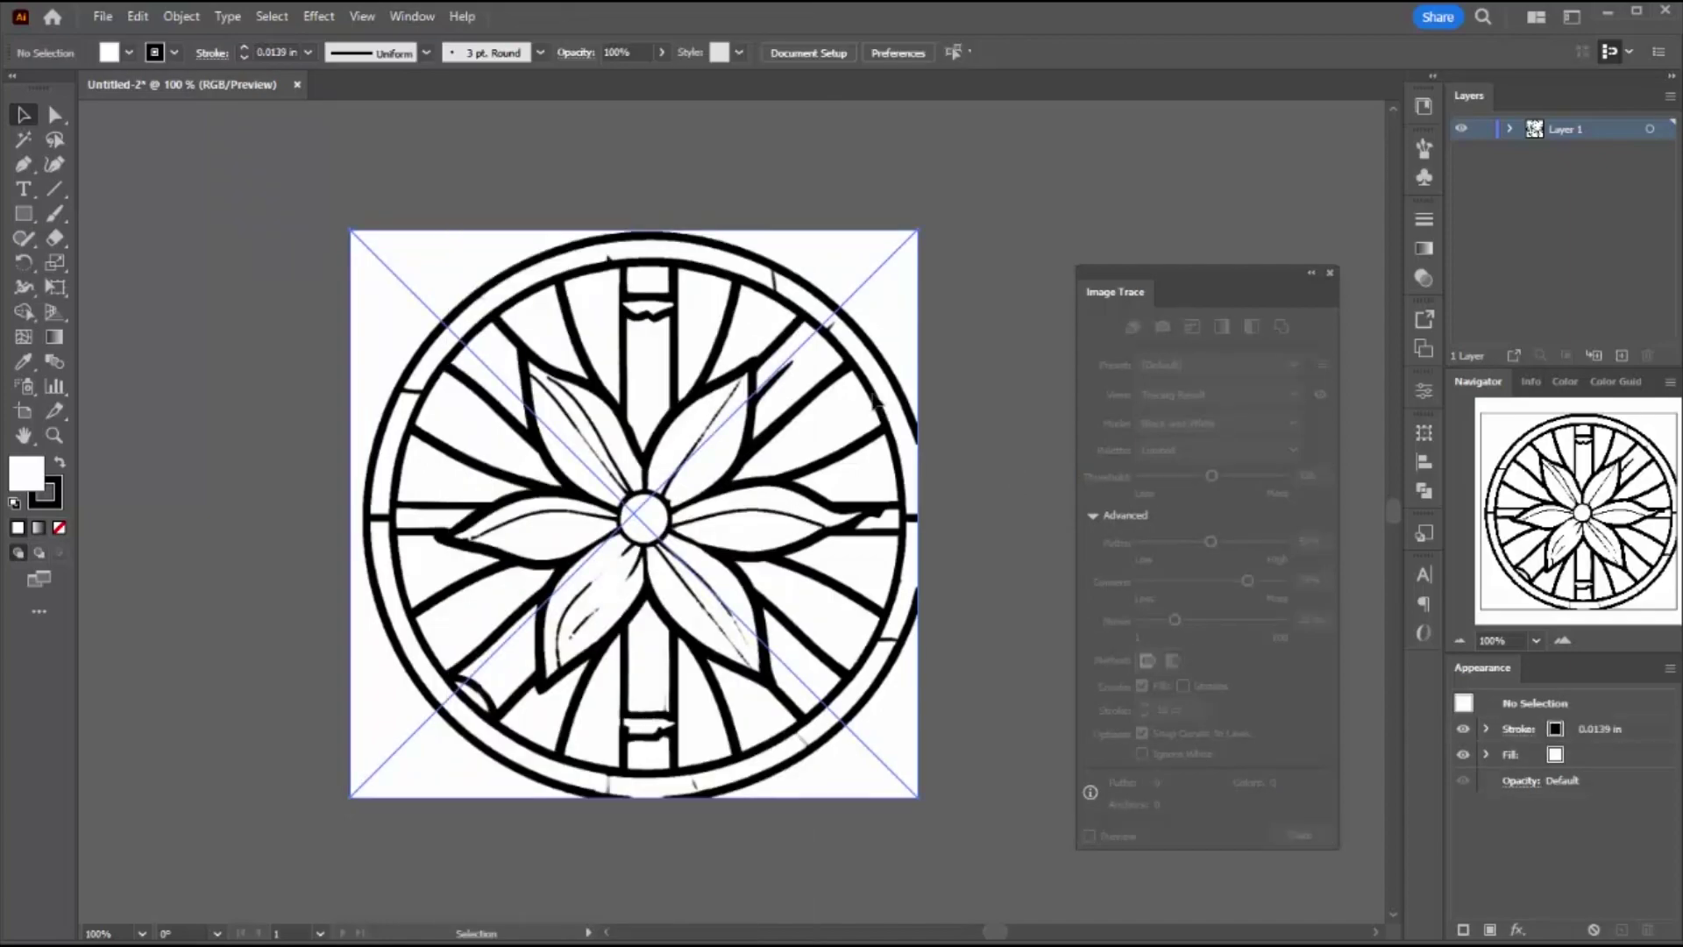
key(ctrl+a)
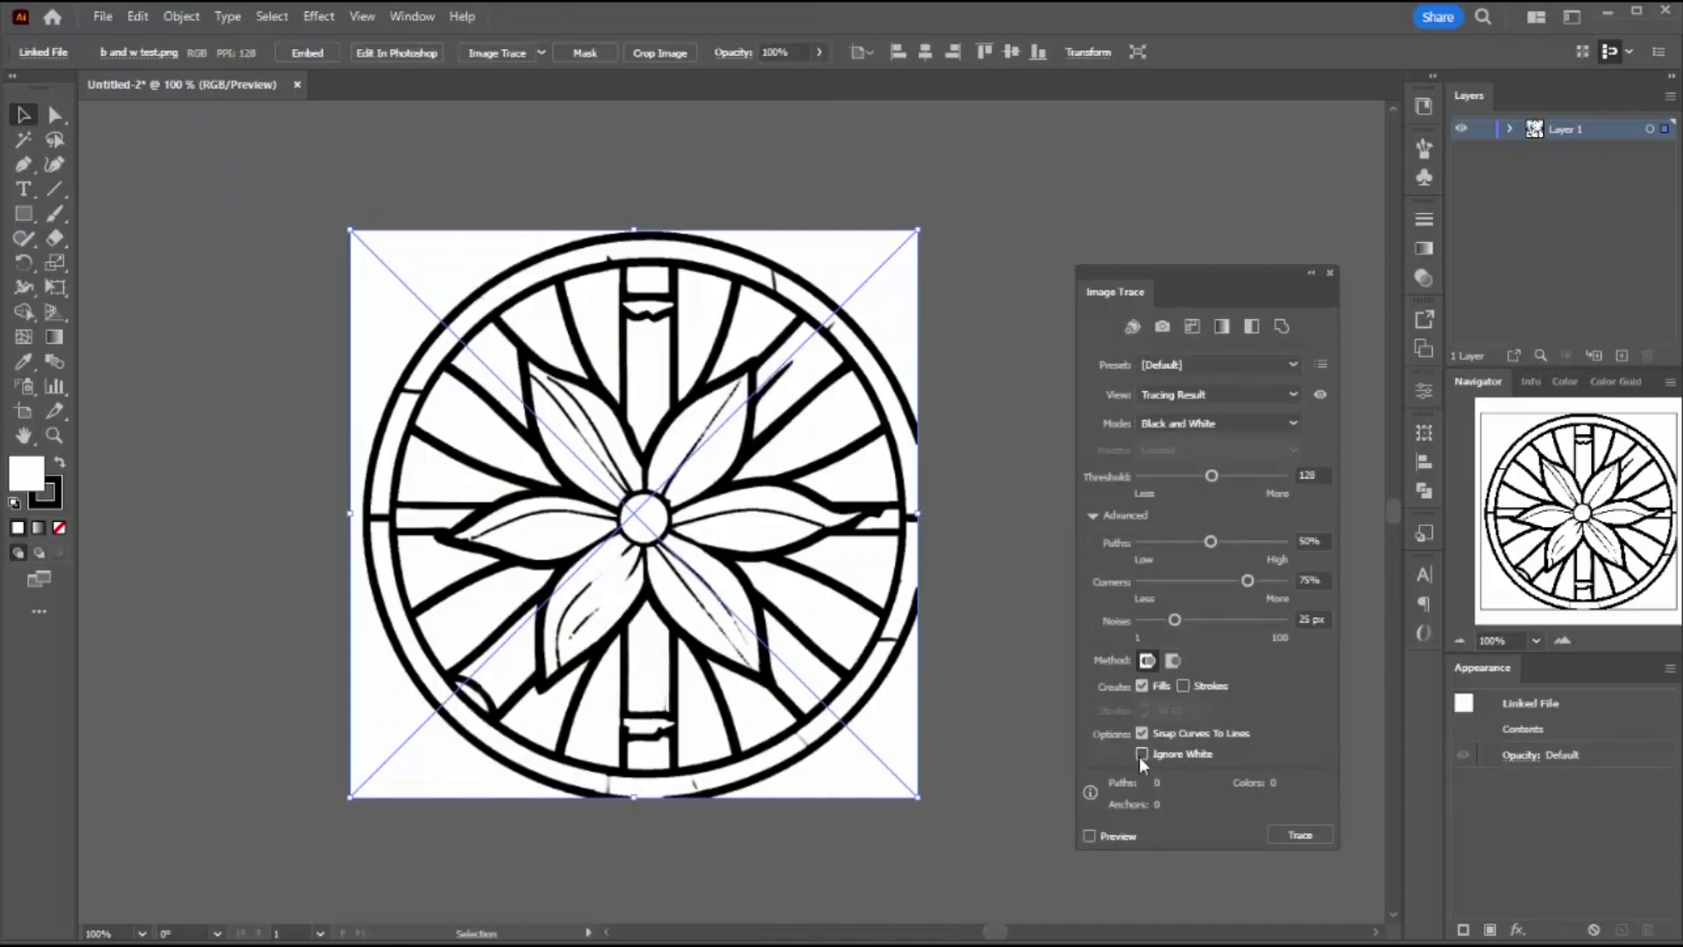
click(1092, 515)
click(1092, 514)
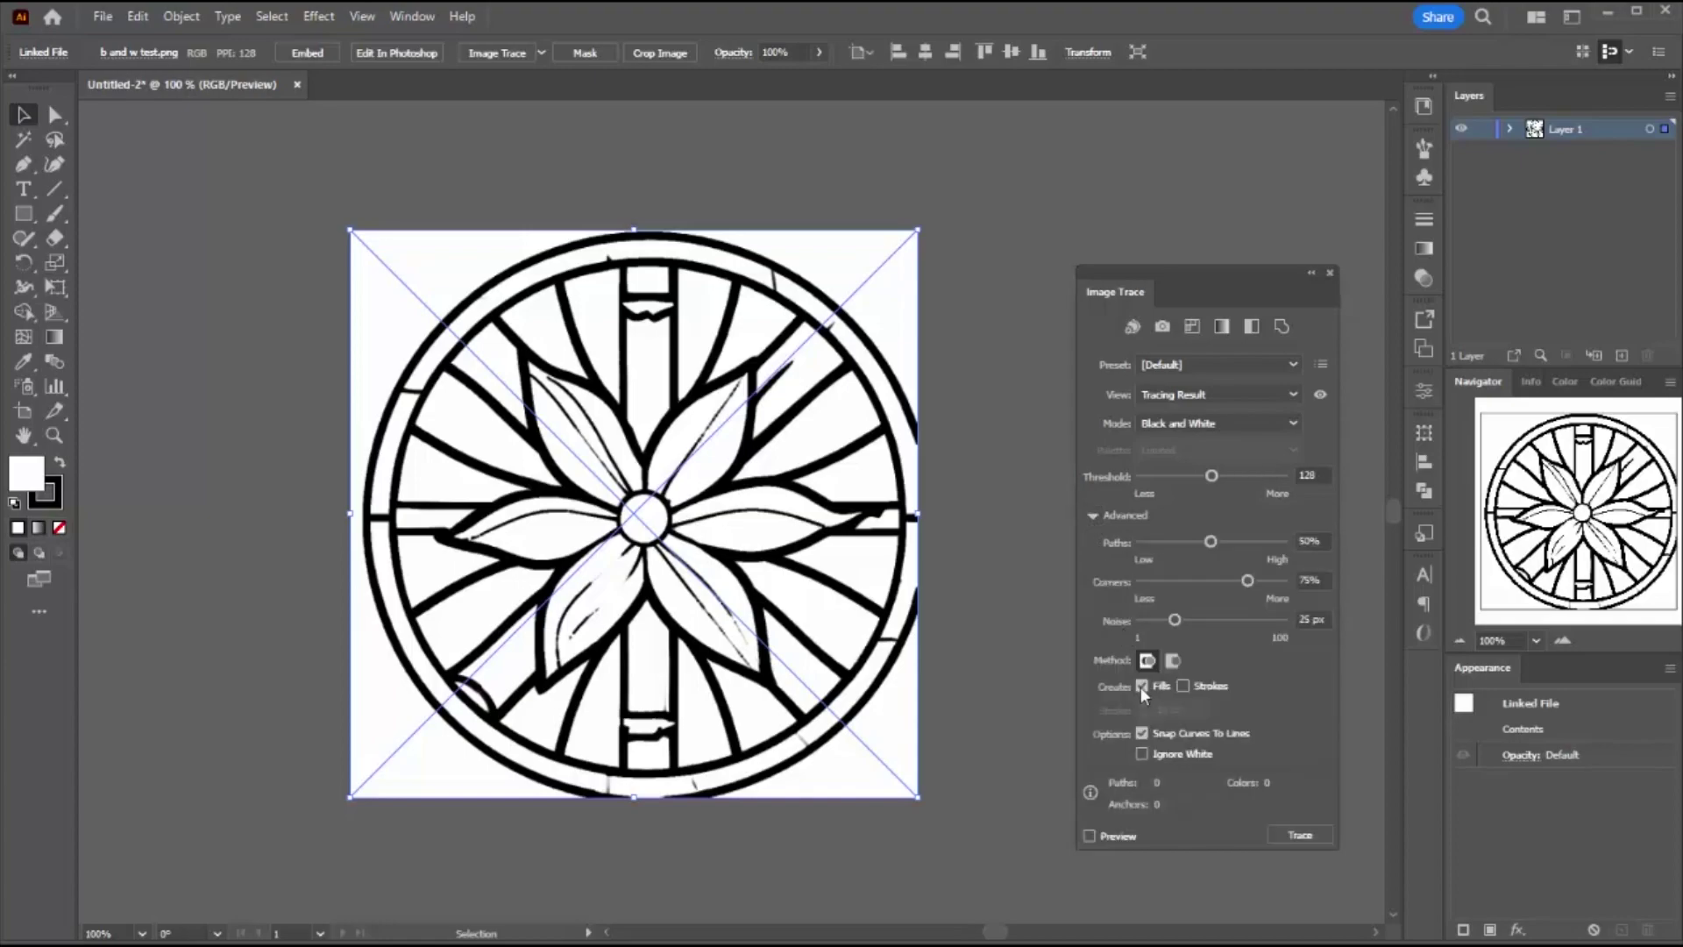
Trace in black and white ignoring white, preview with outlines, and expand into vector paths.
click(1142, 754)
click(1089, 836)
click(1296, 397)
click(1184, 438)
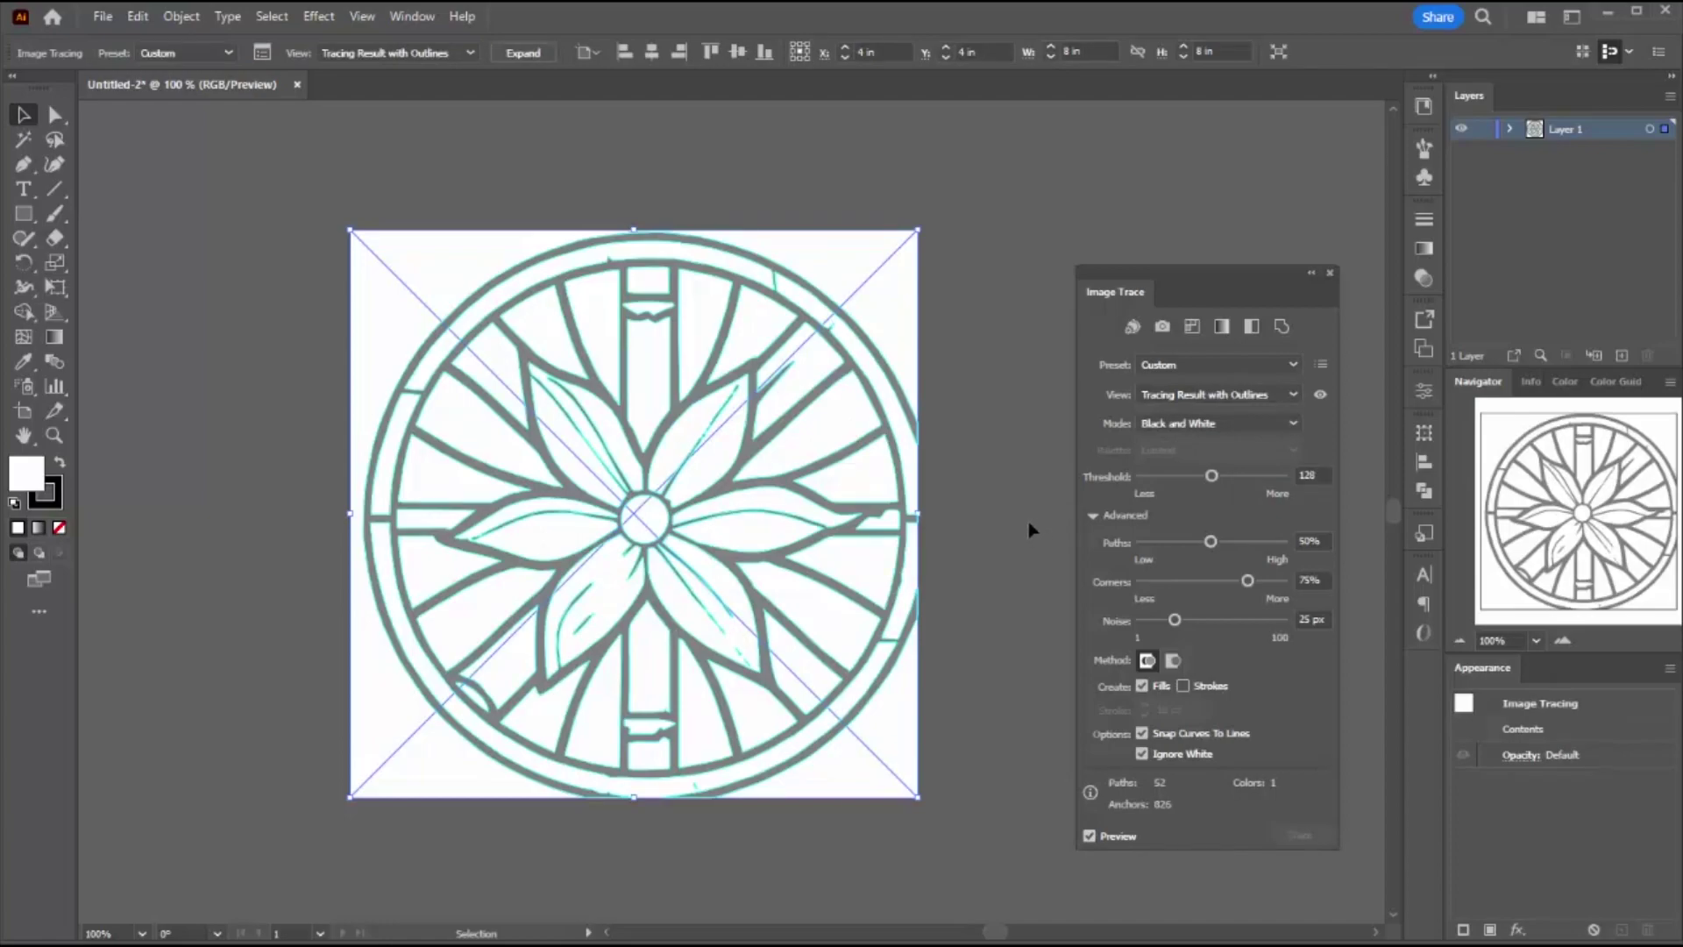
click(524, 54)
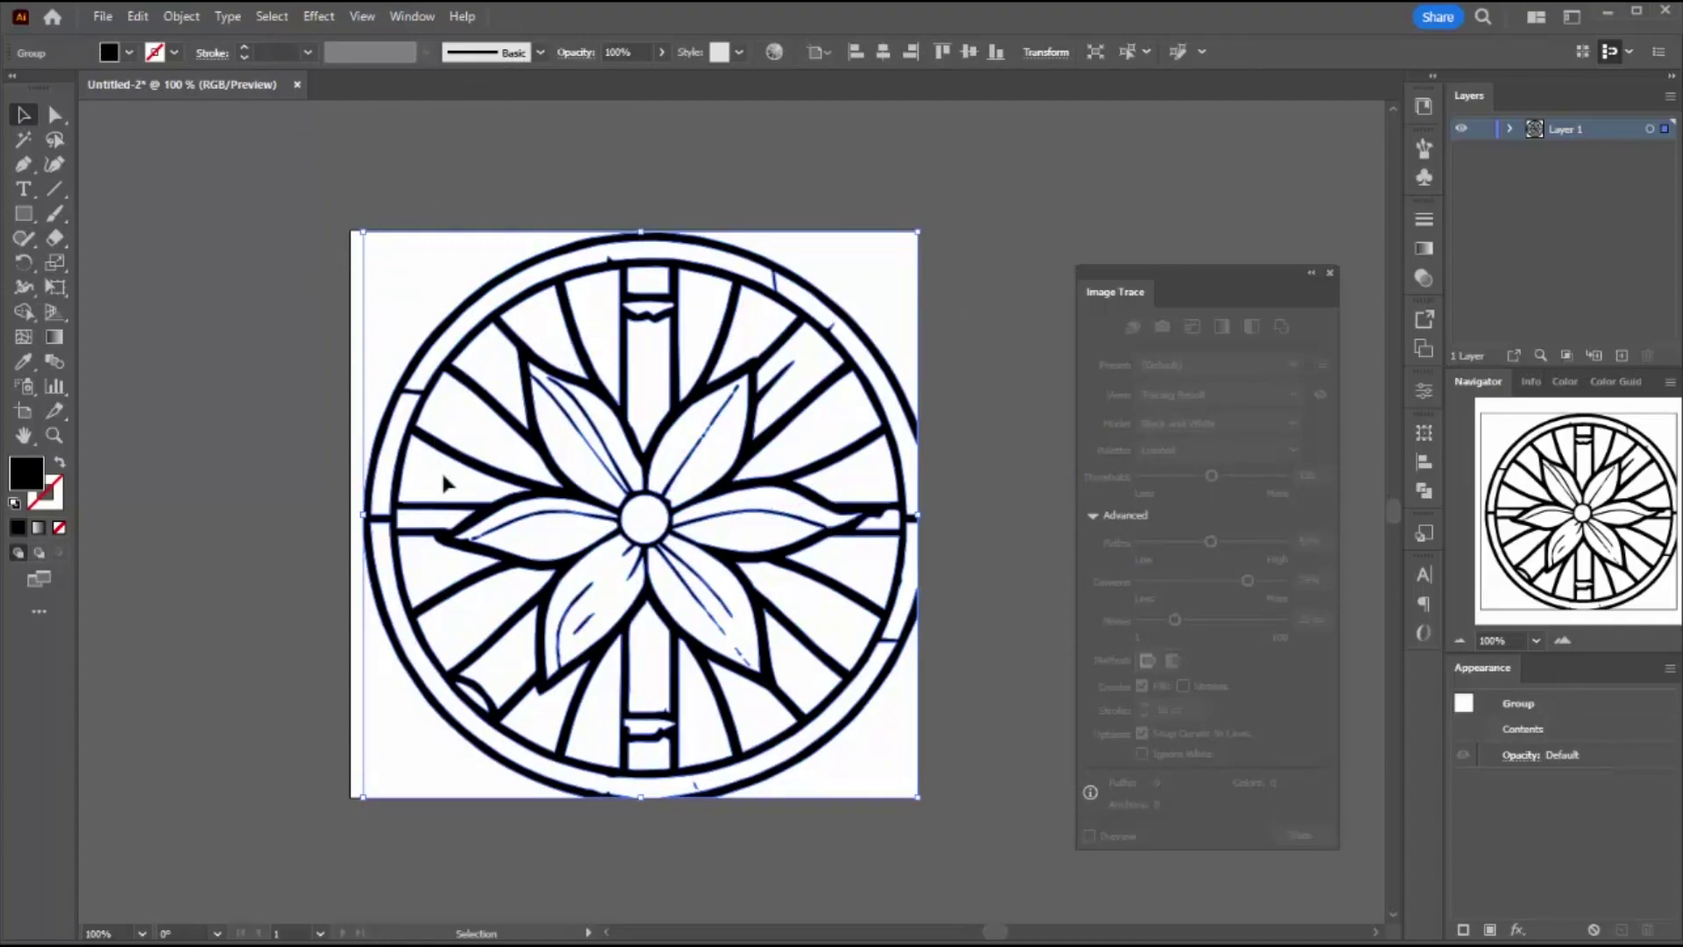
Give the traced flower paths an RGB Blue stroke and no fill.
click(173, 52)
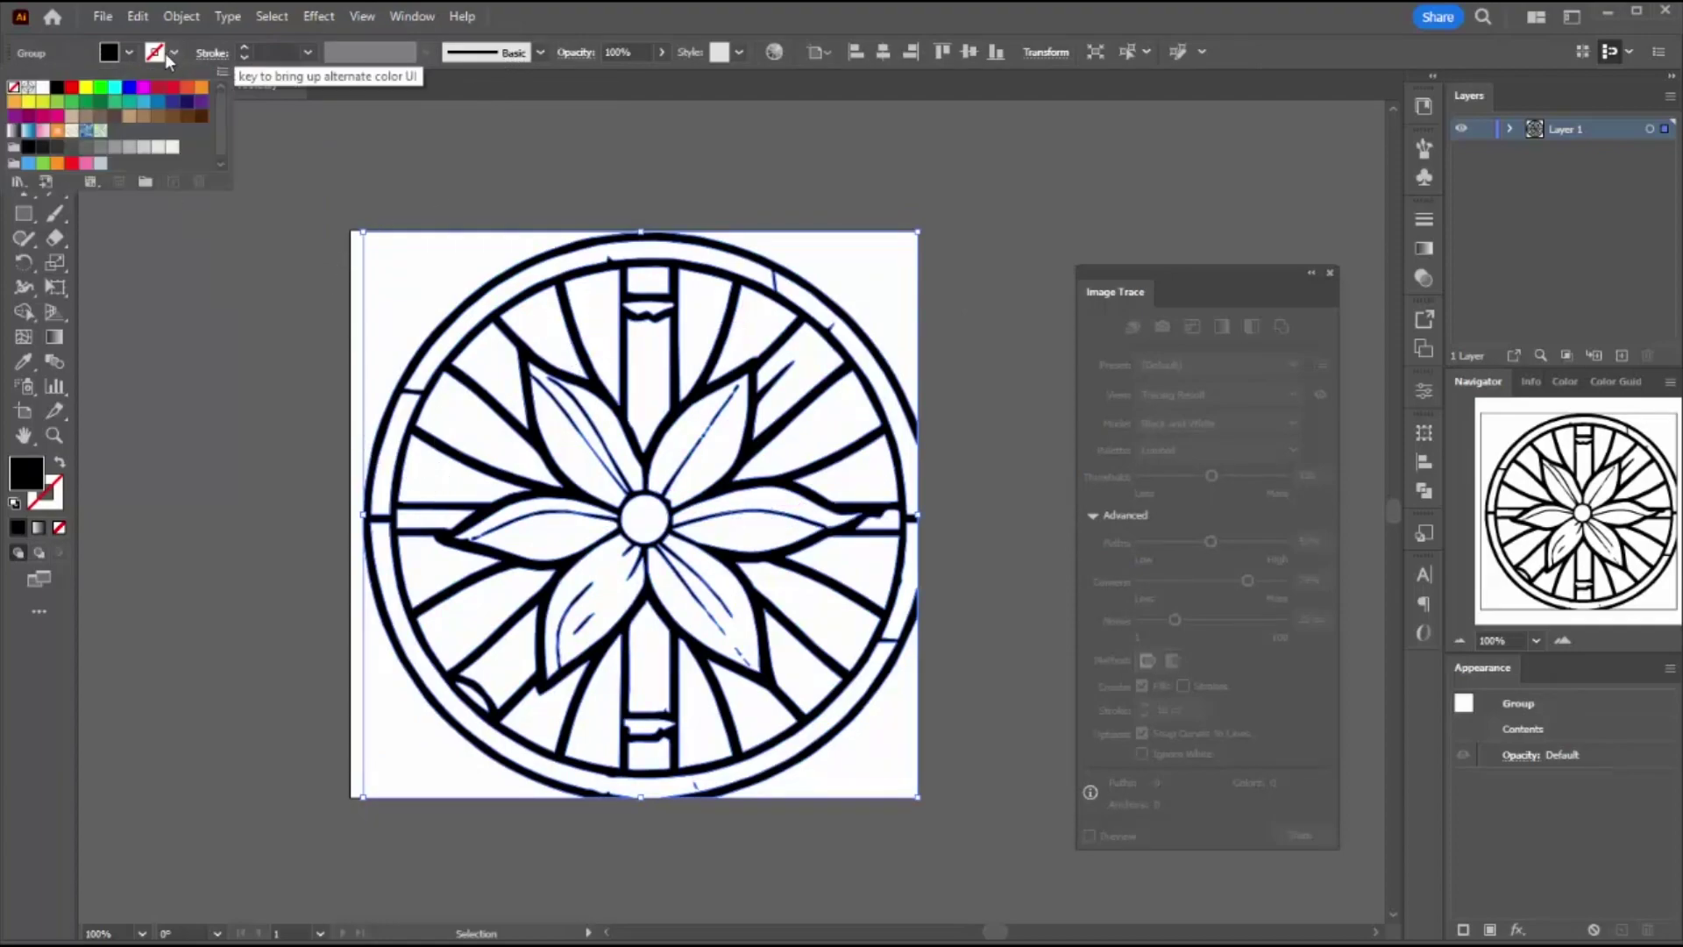
click(130, 87)
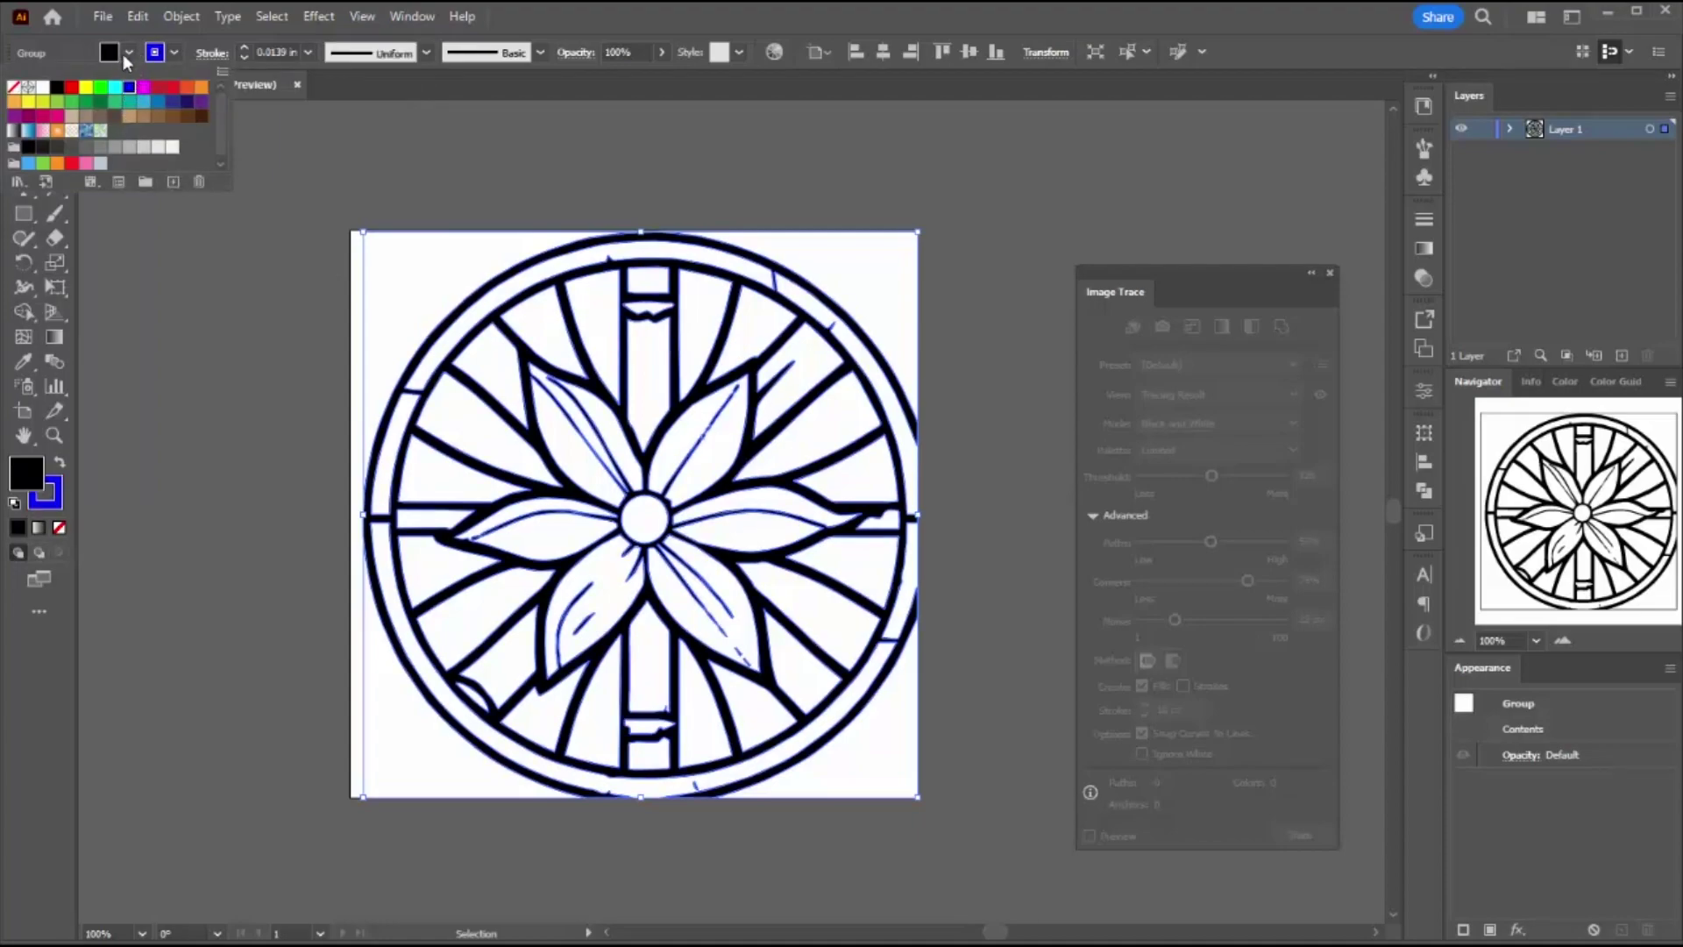
click(129, 53)
click(128, 52)
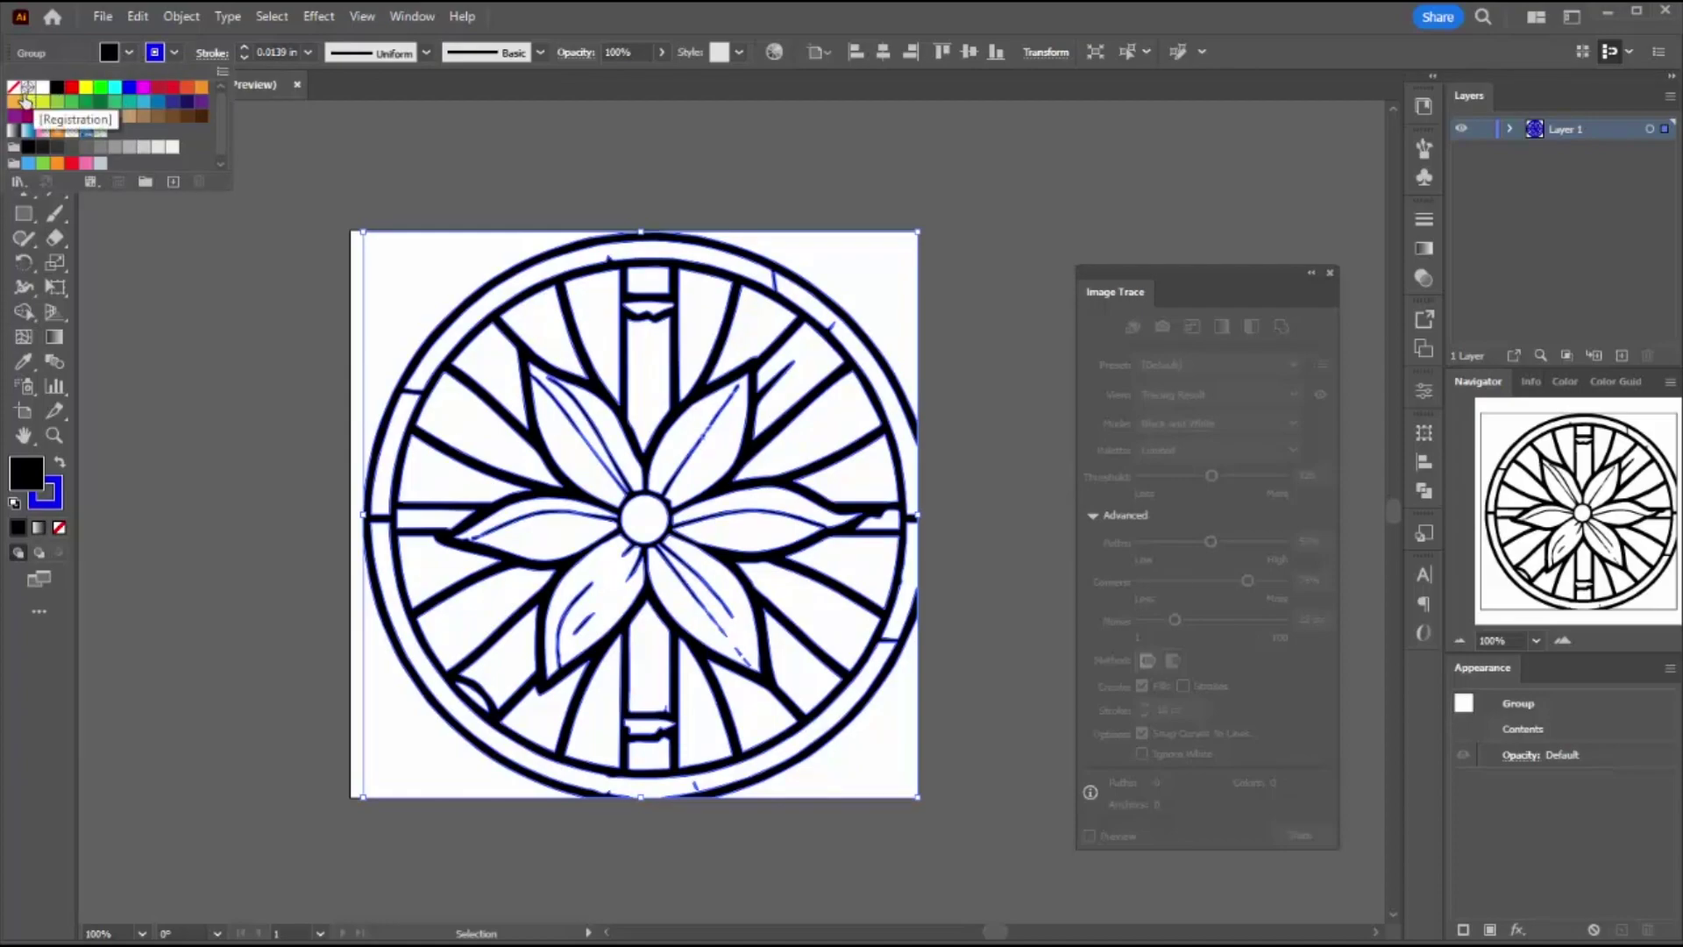
click(13, 88)
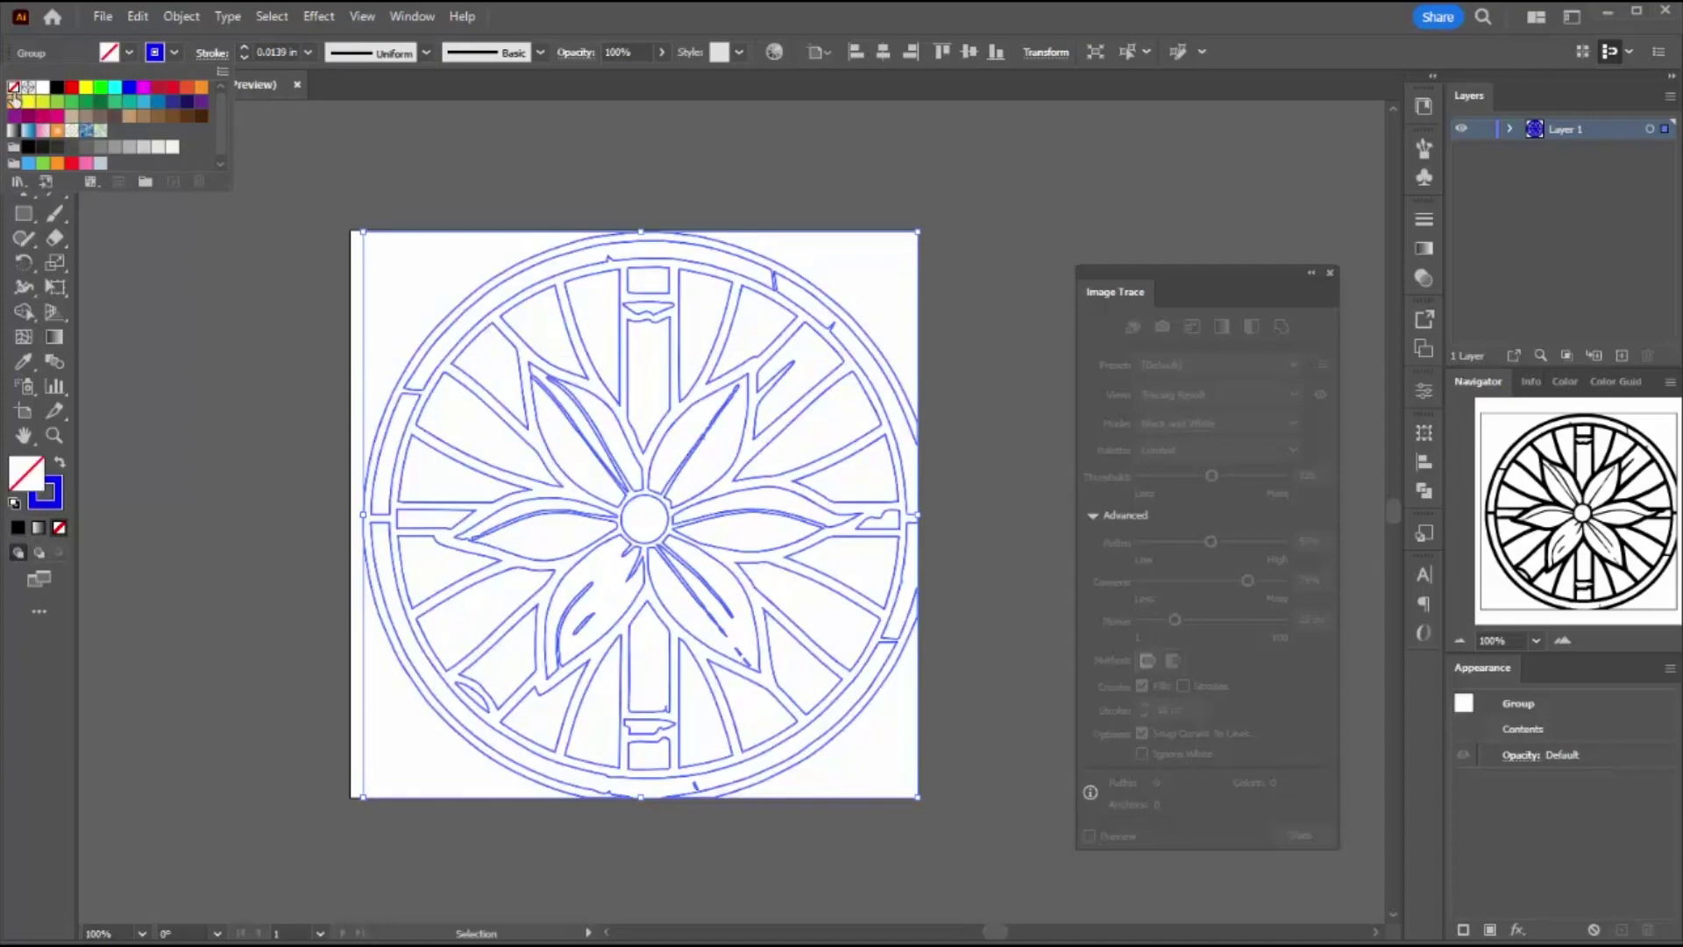
click(223, 338)
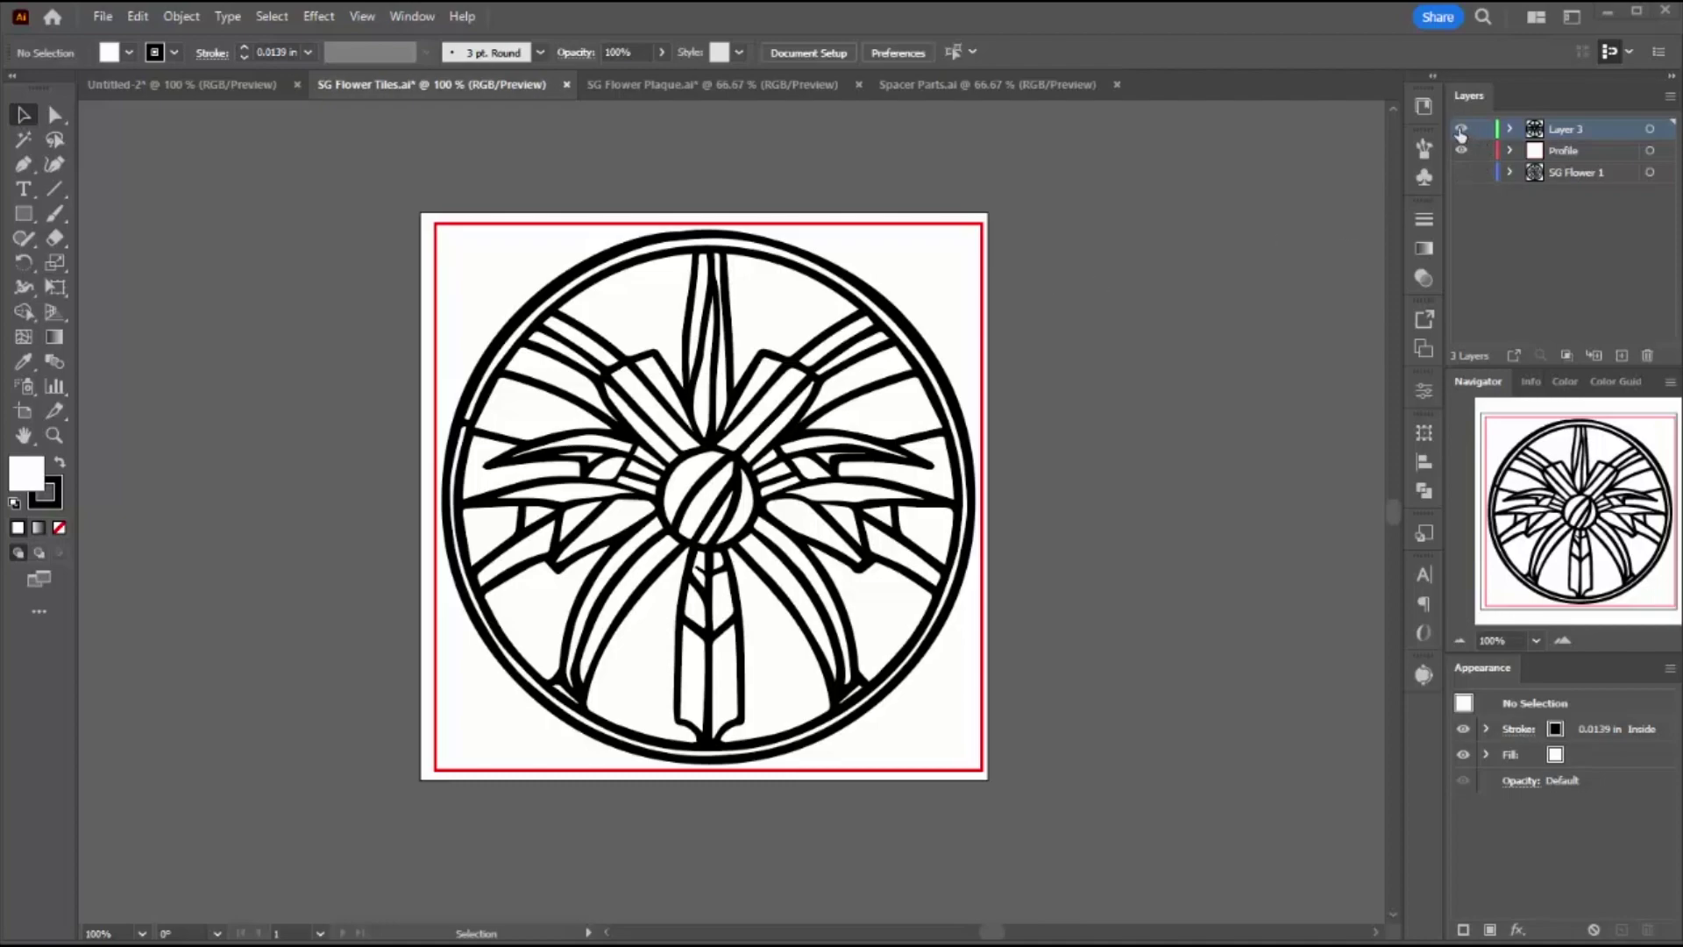
Hide Layer 3 and show the SG Flower 1 artwork in the flower tile file.
click(1460, 129)
click(1461, 173)
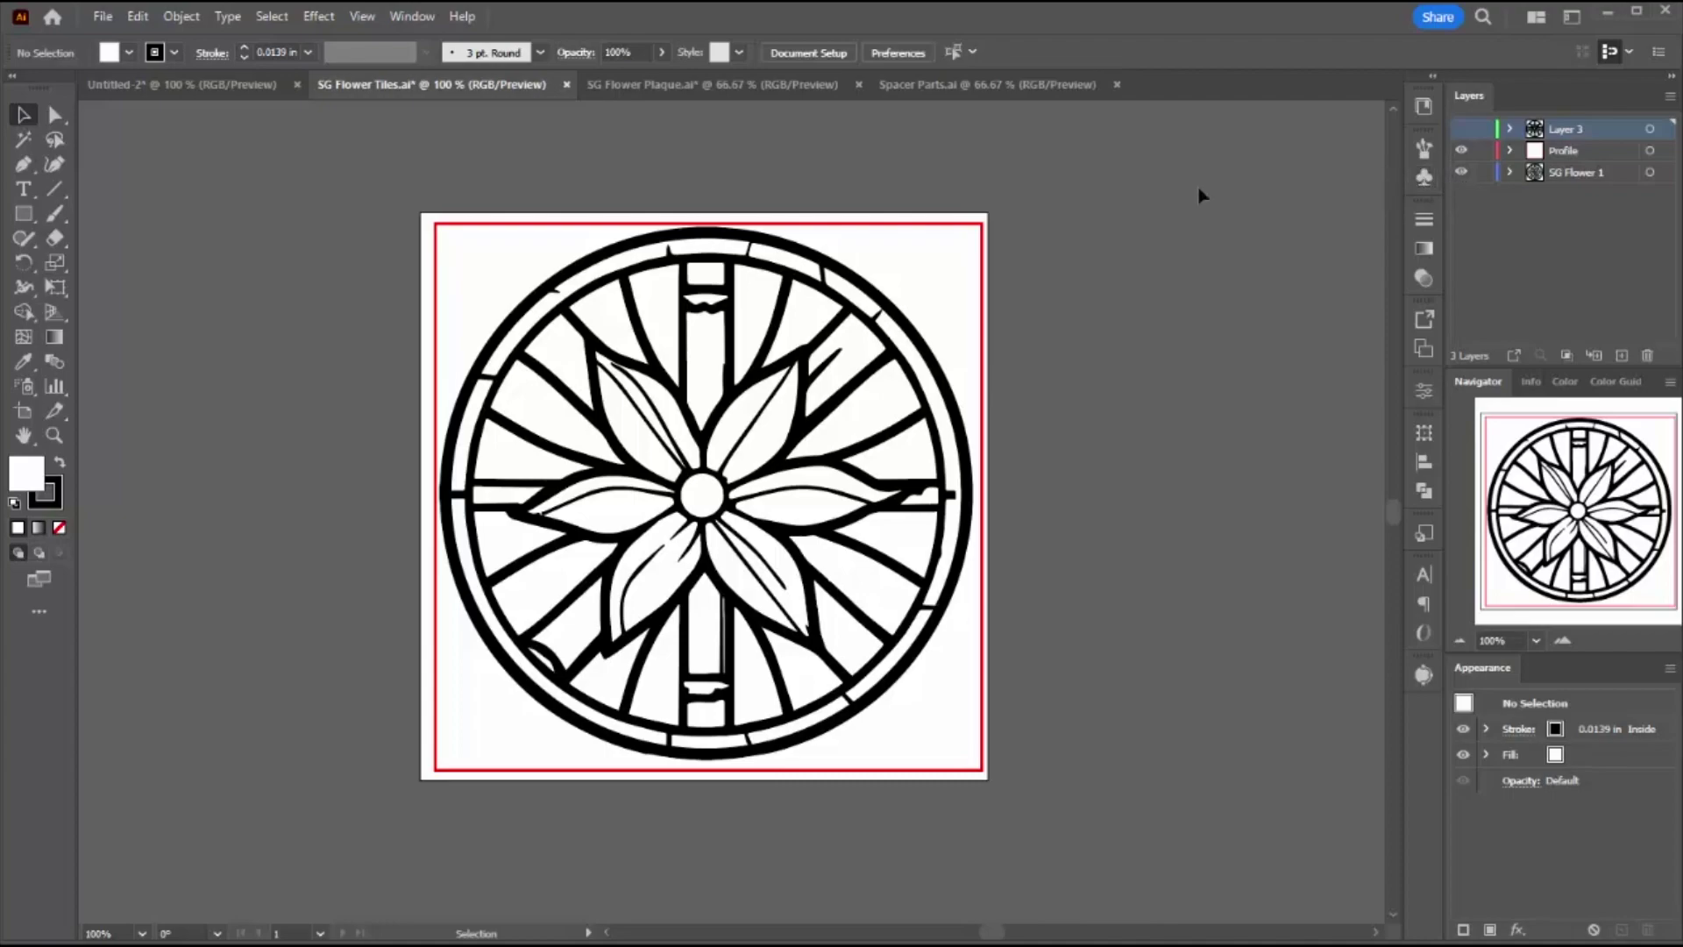
click(718, 85)
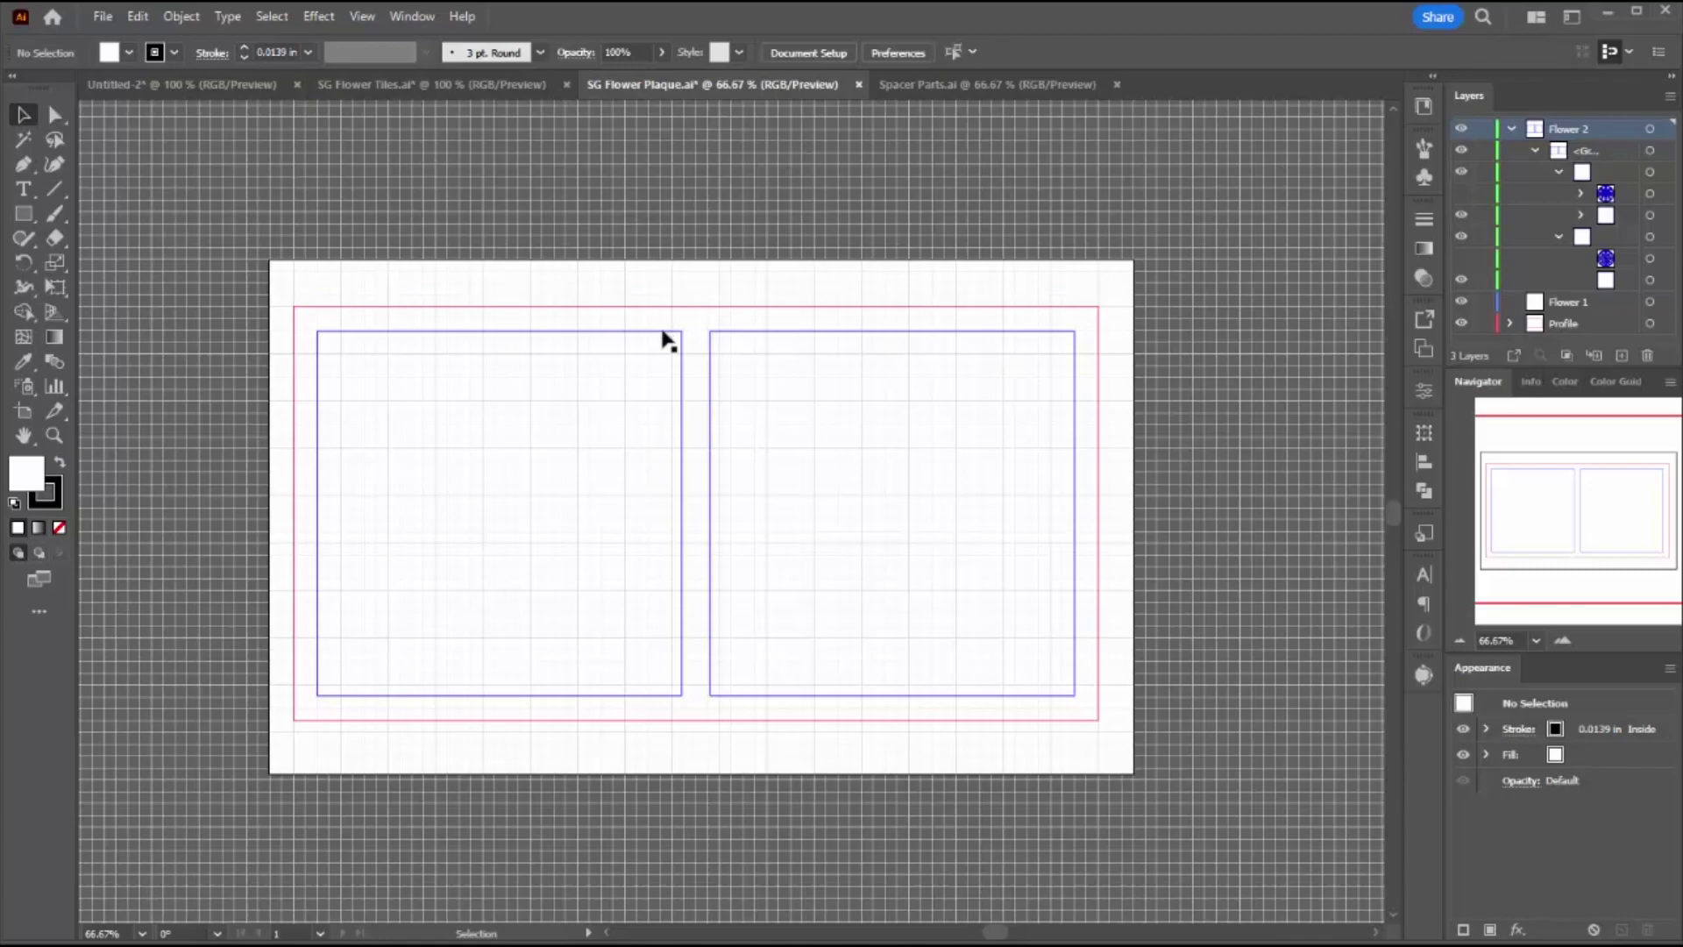
Check the right and left flower layers in SG Flower Plaque, then hide them again.
click(1461, 193)
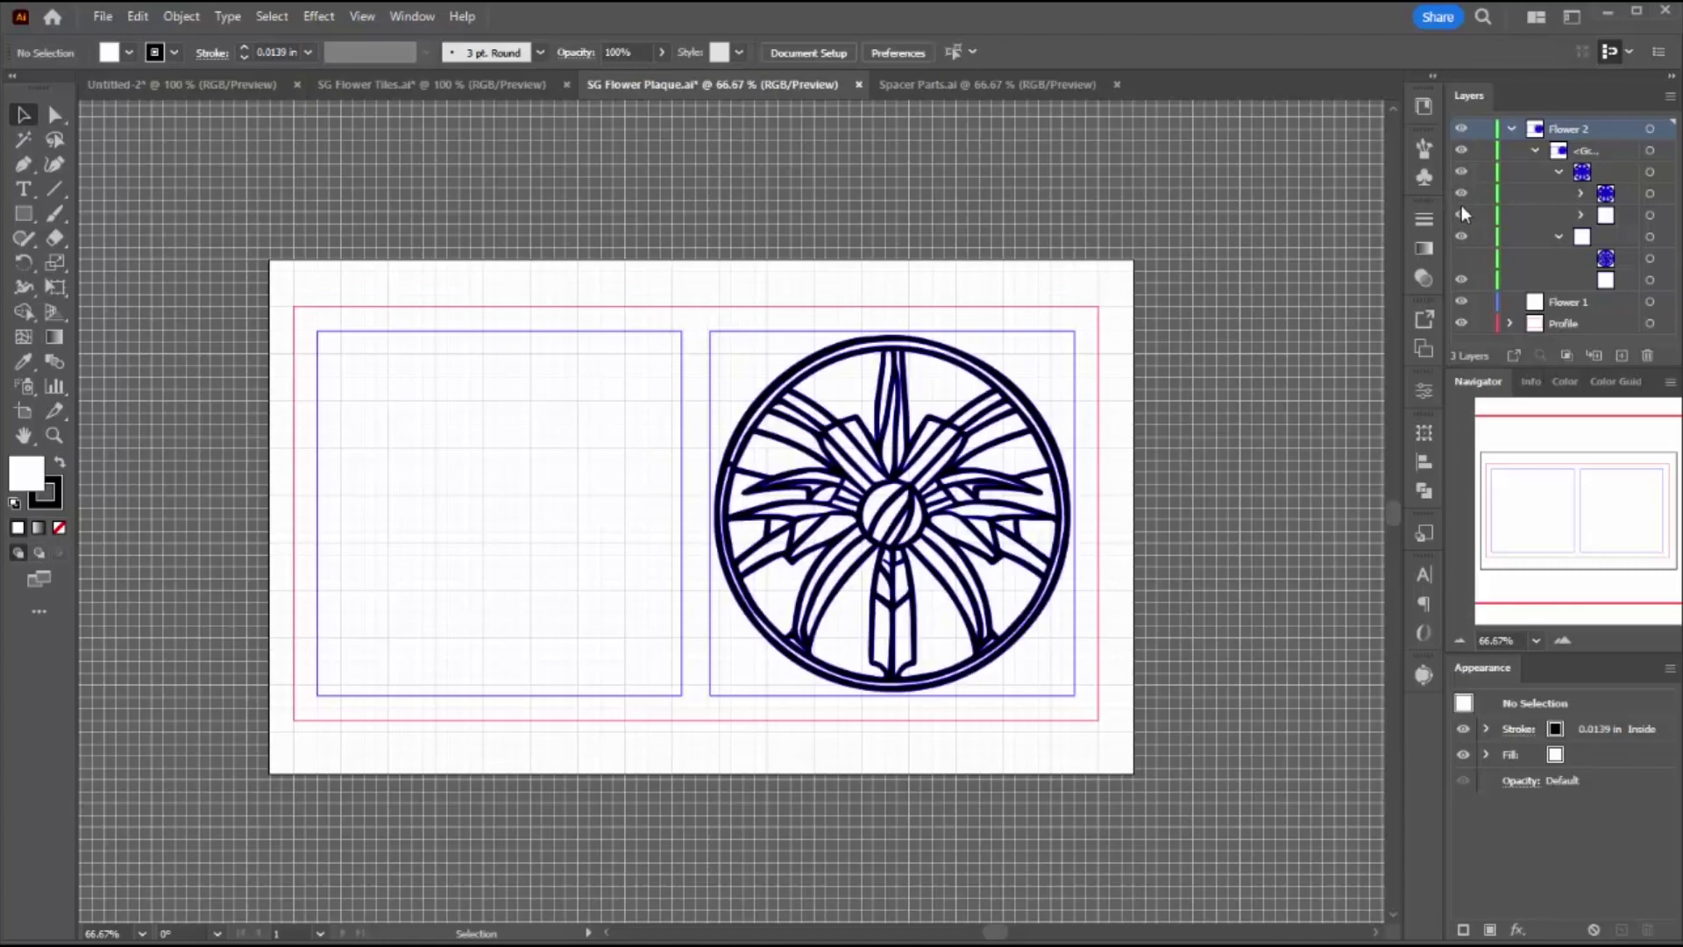
click(1462, 259)
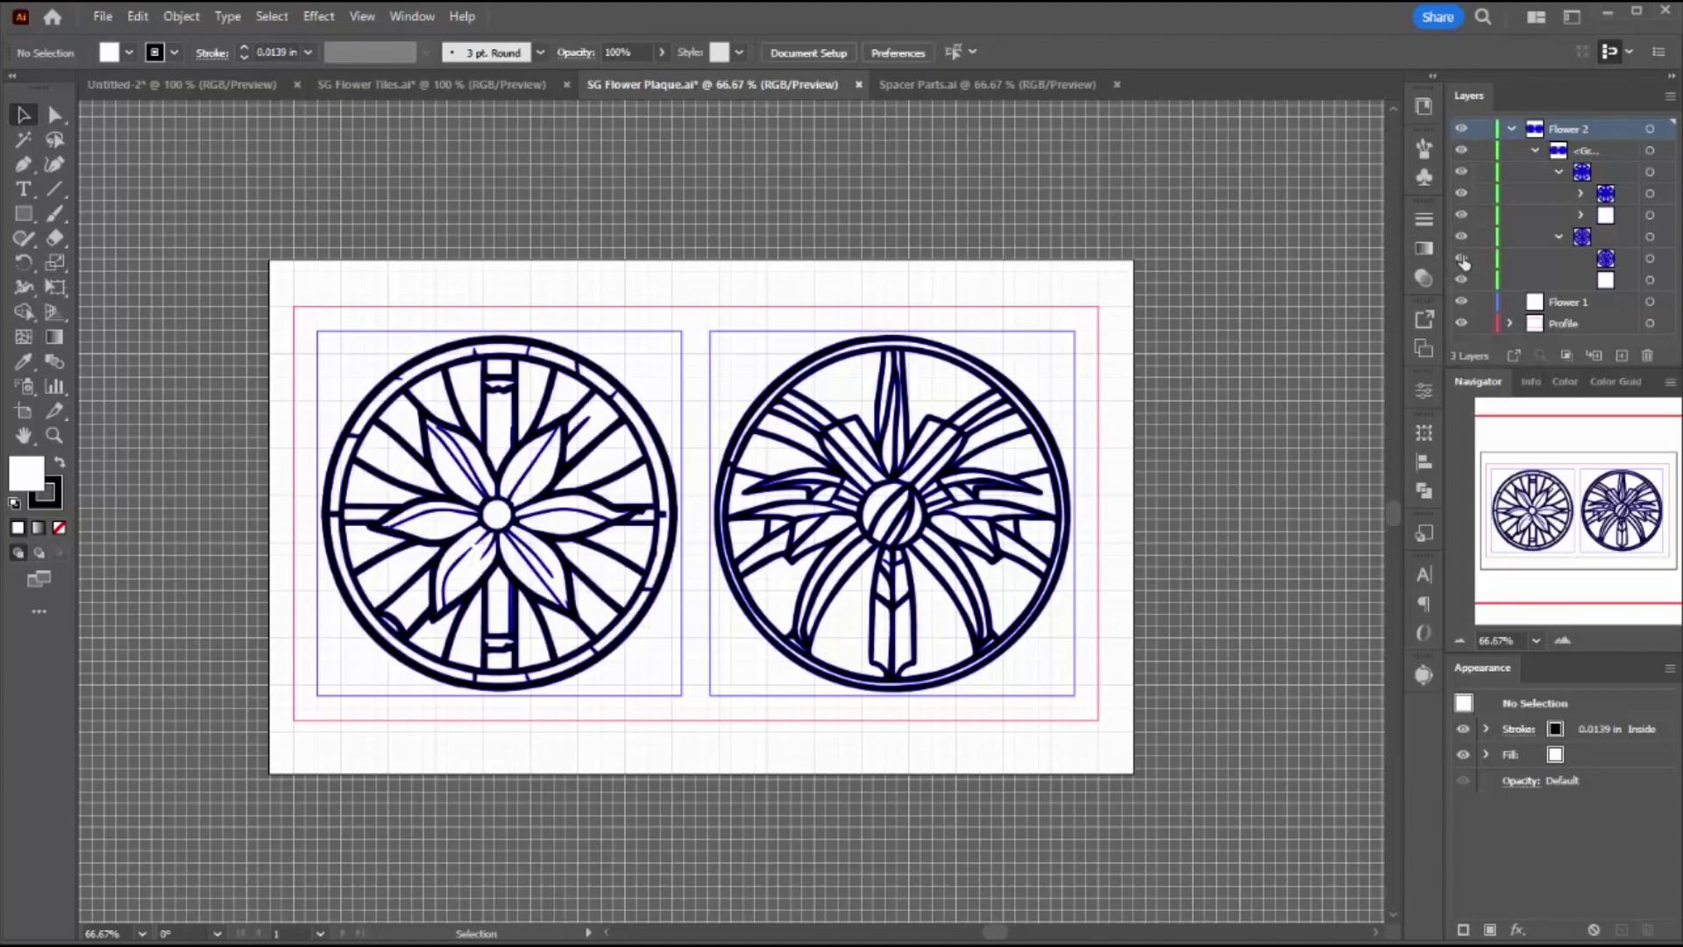
click(1461, 258)
click(1461, 193)
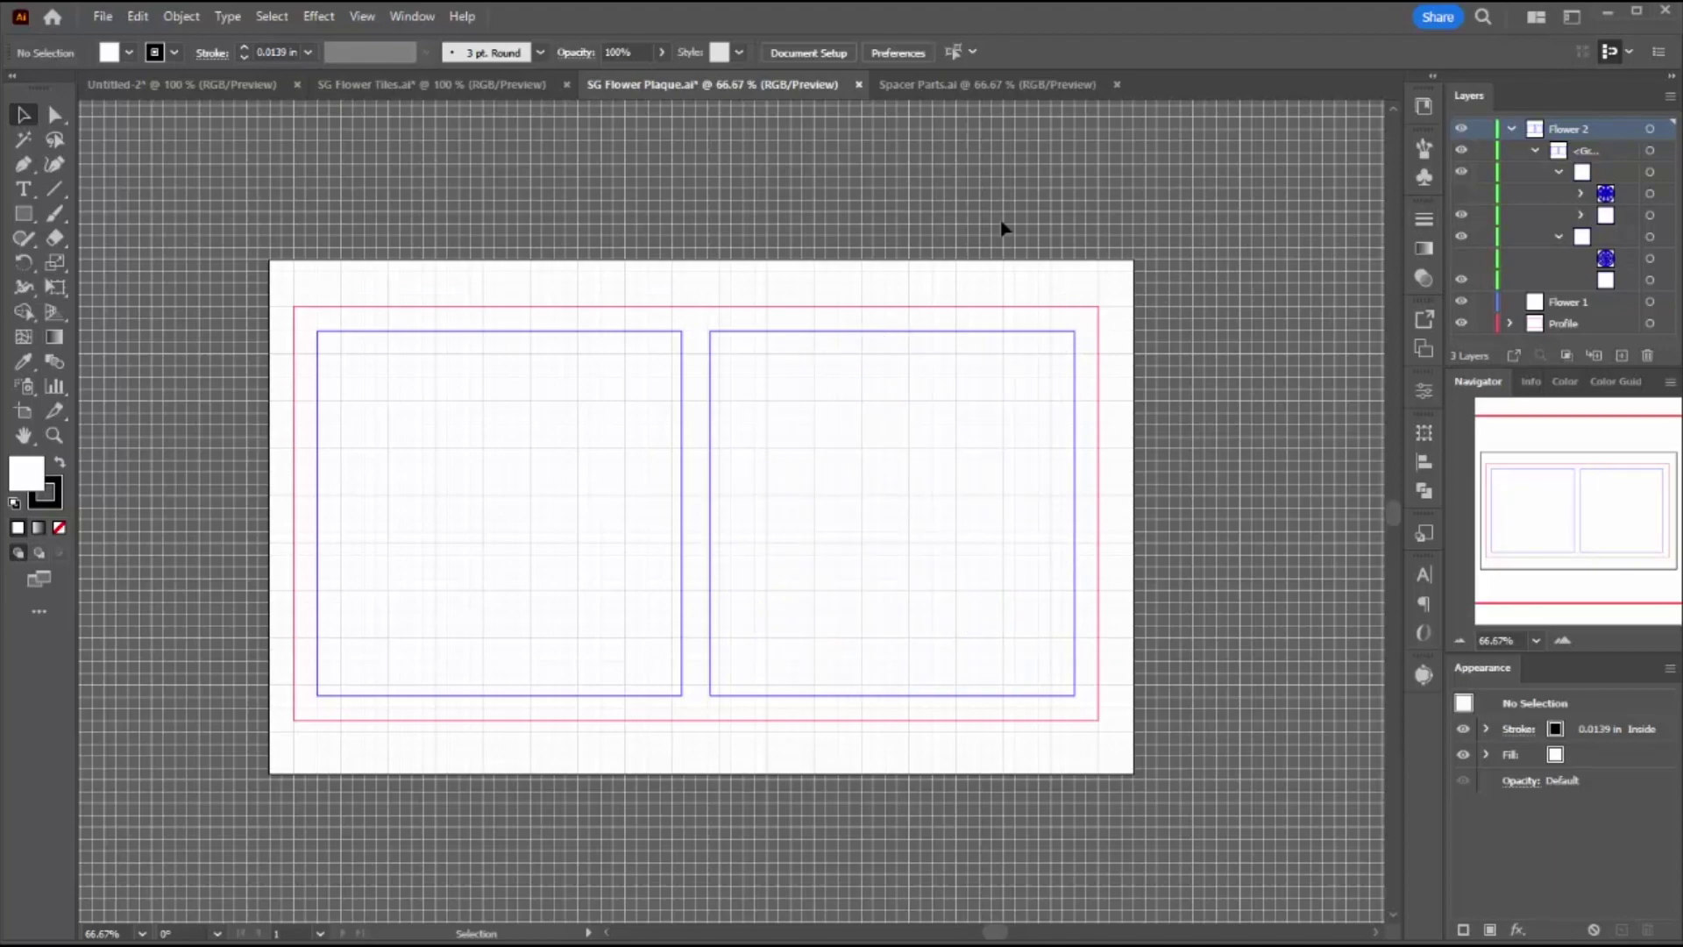
click(997, 82)
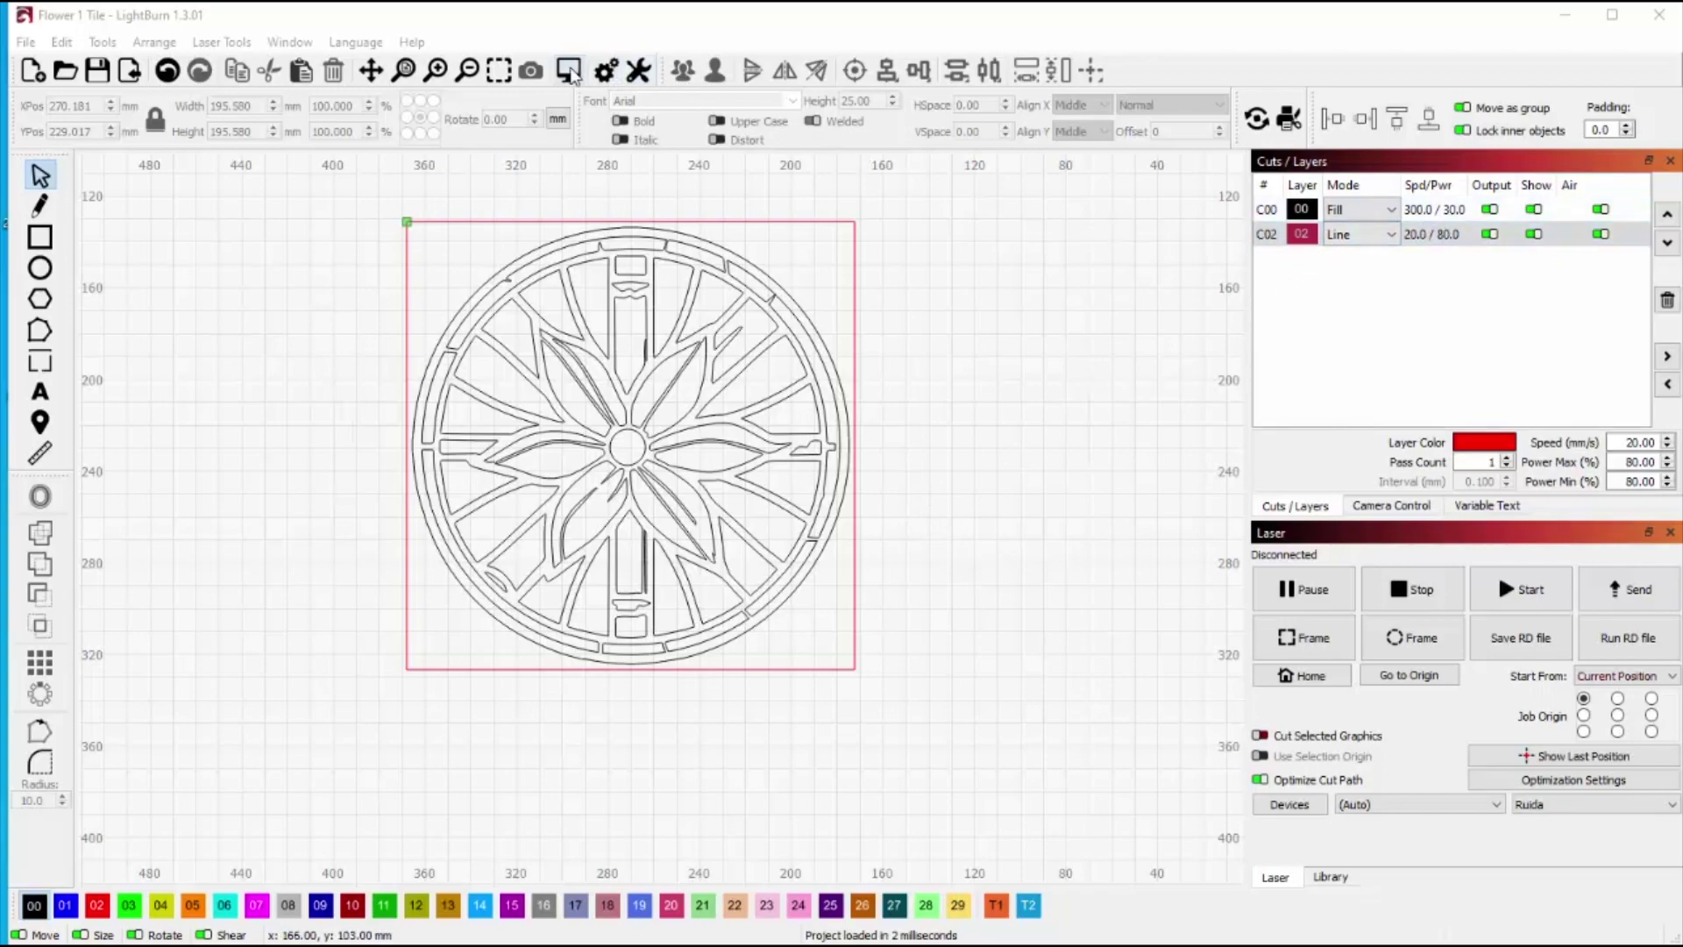
click(568, 70)
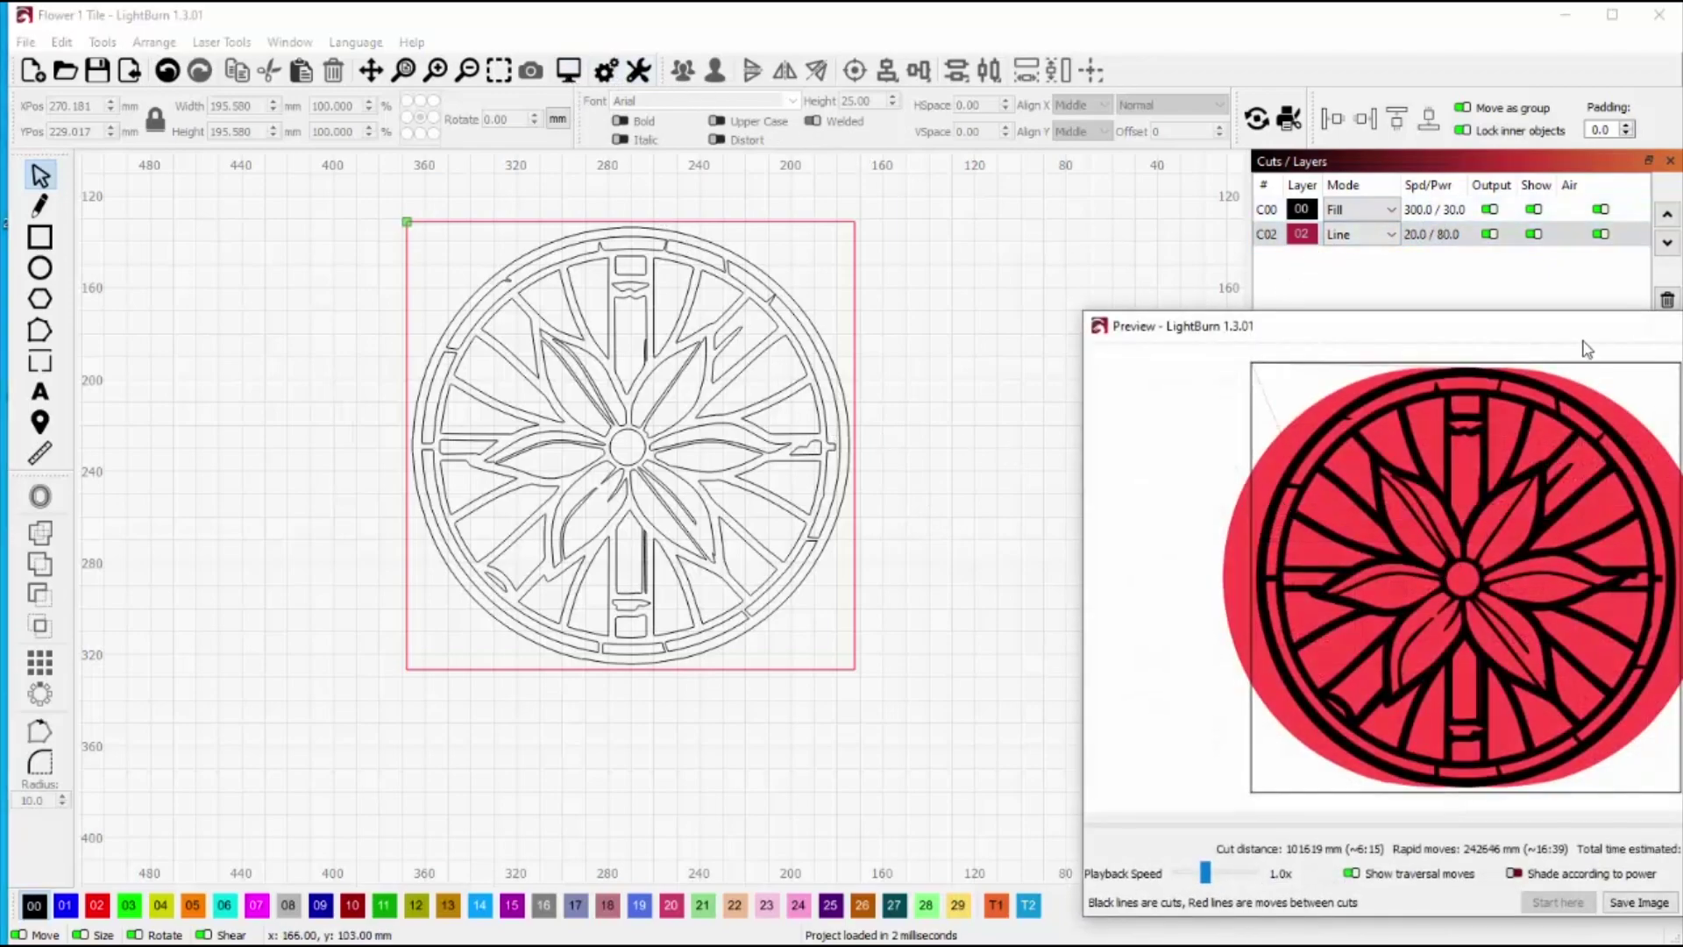
drag(1586, 333, 1277, 256)
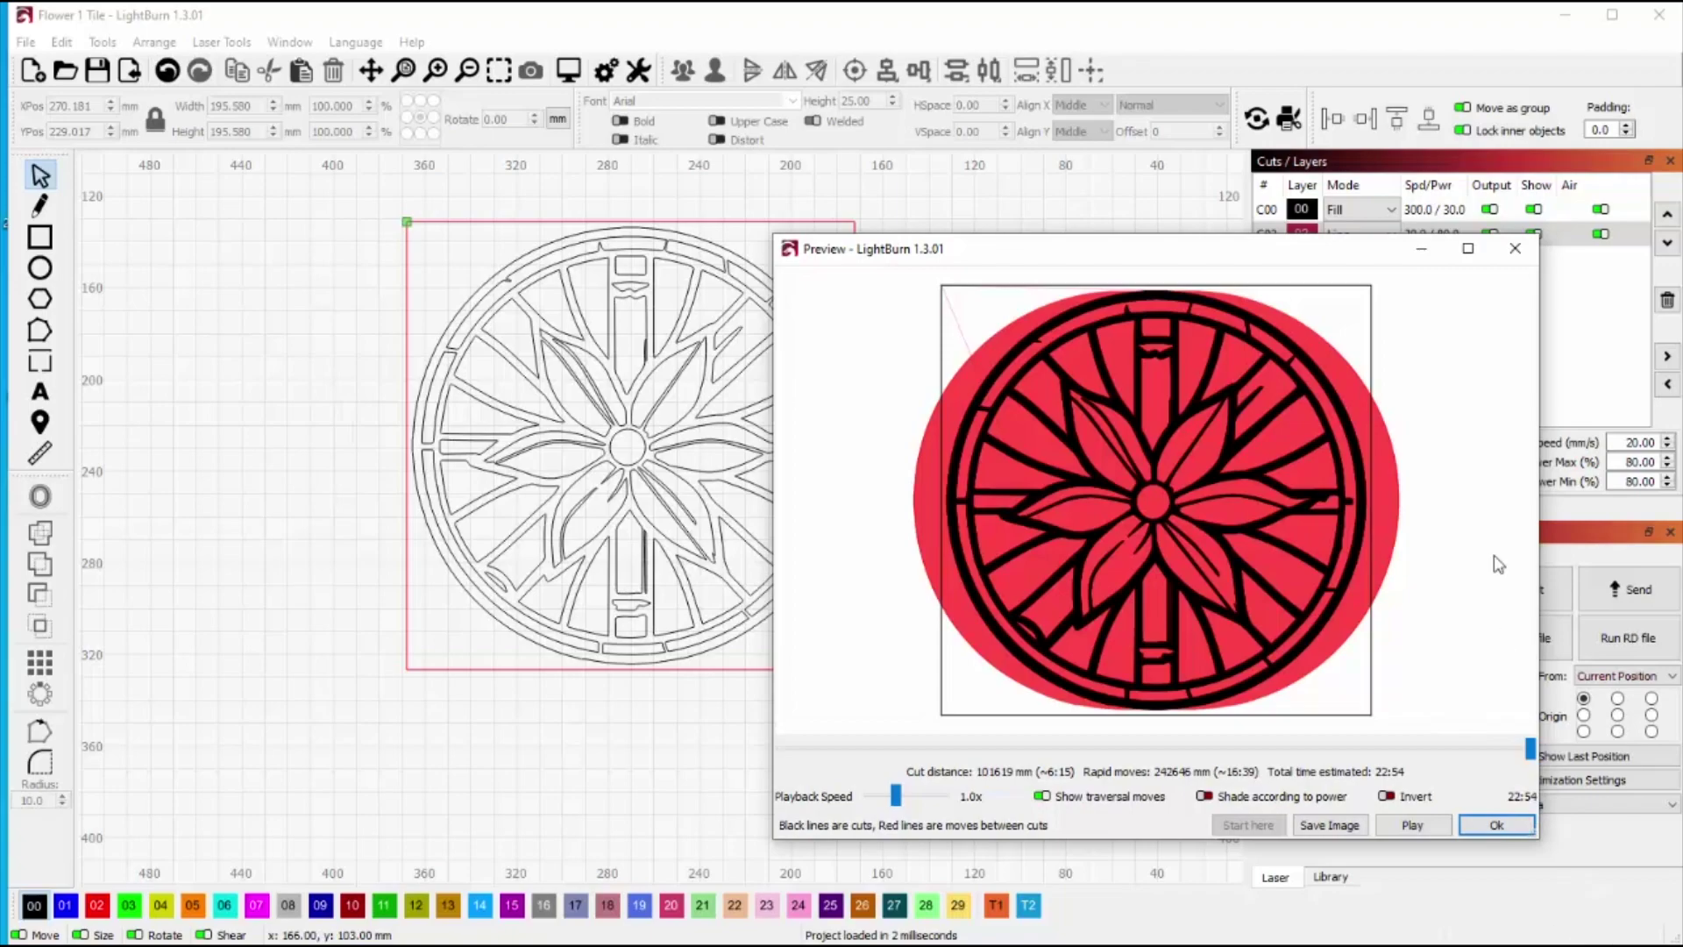
click(1515, 248)
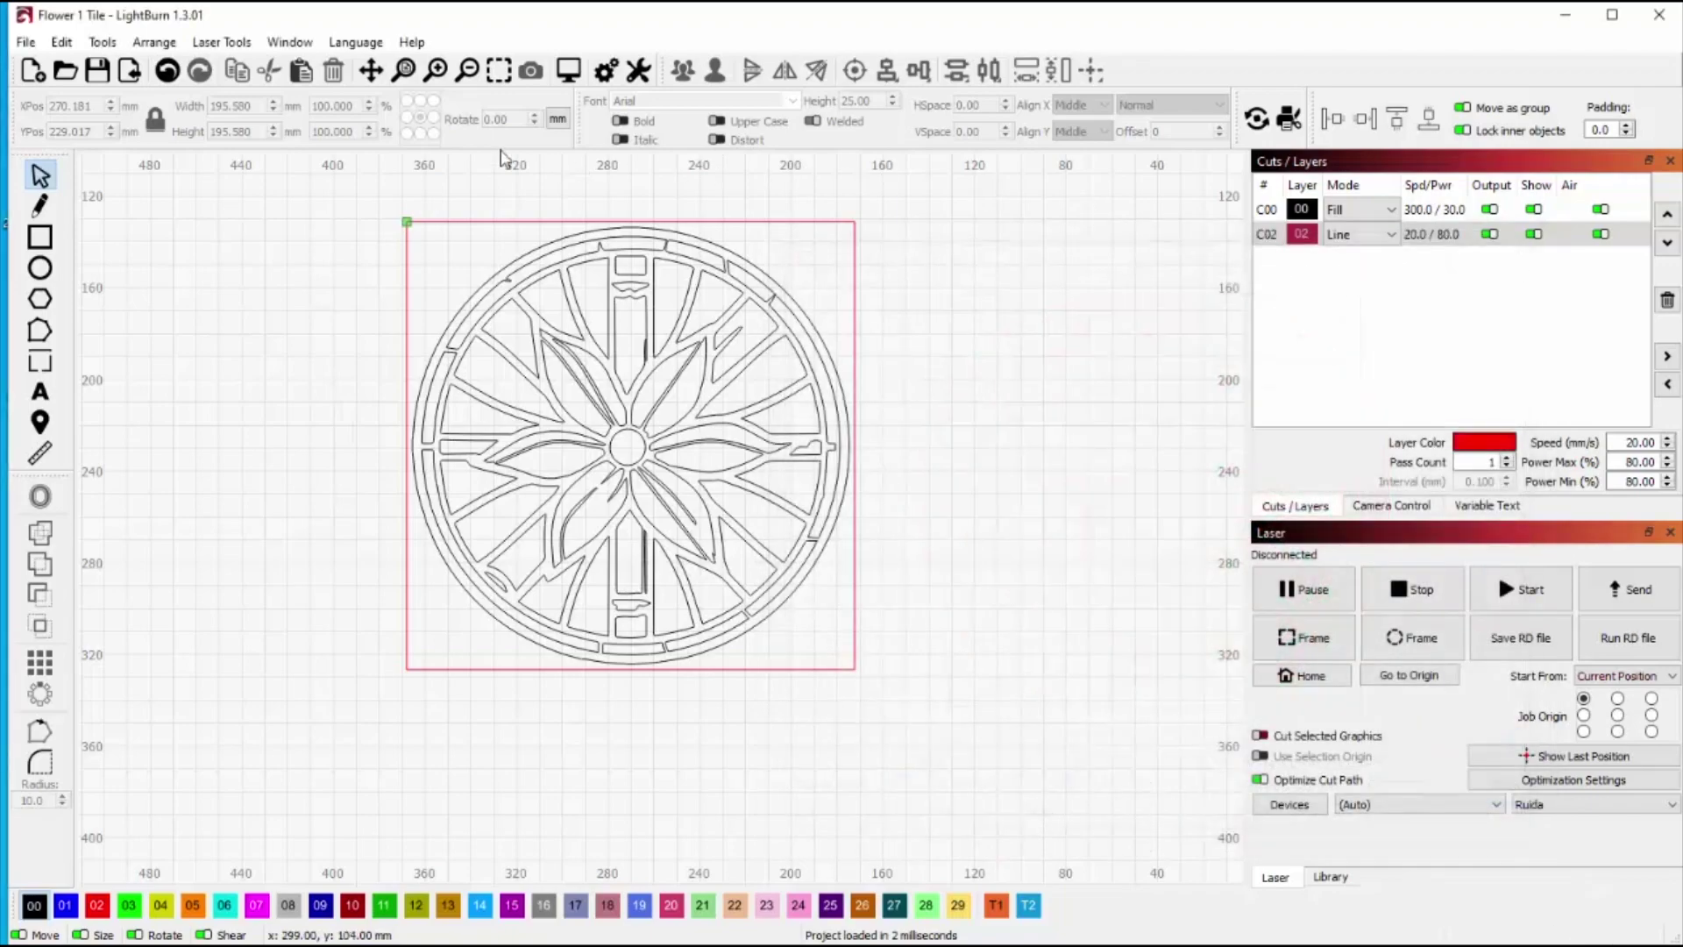
Open SG Flower back.lbrn2 in LightBurn and select its red outer rectangle.
click(26, 42)
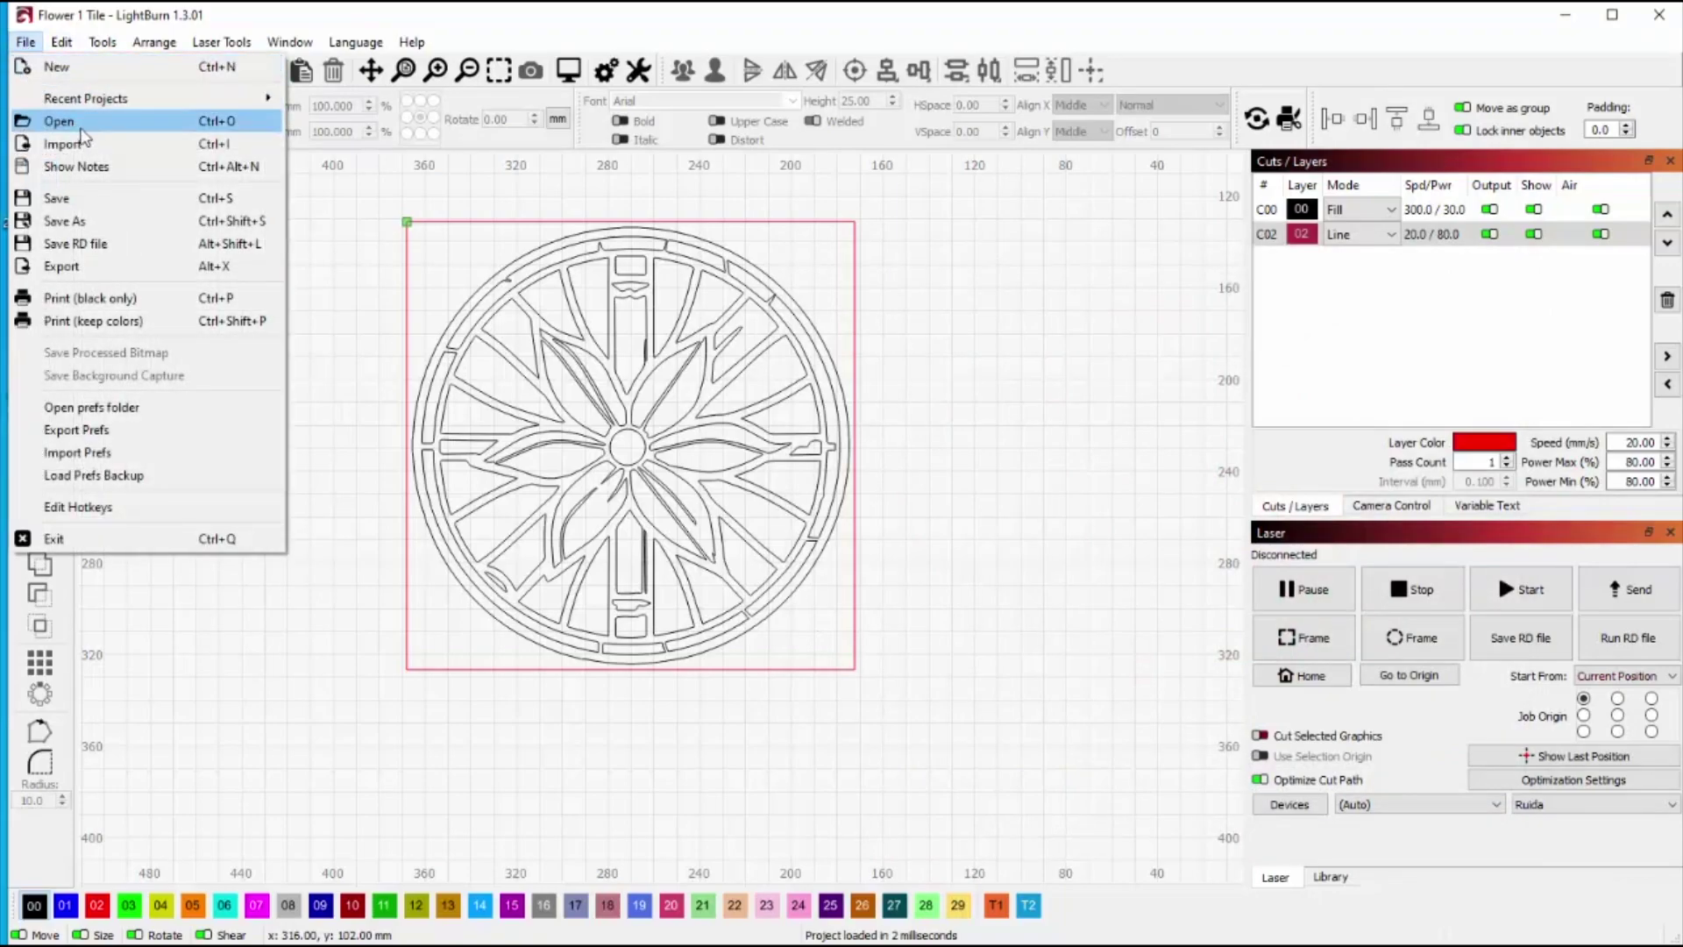
click(54, 121)
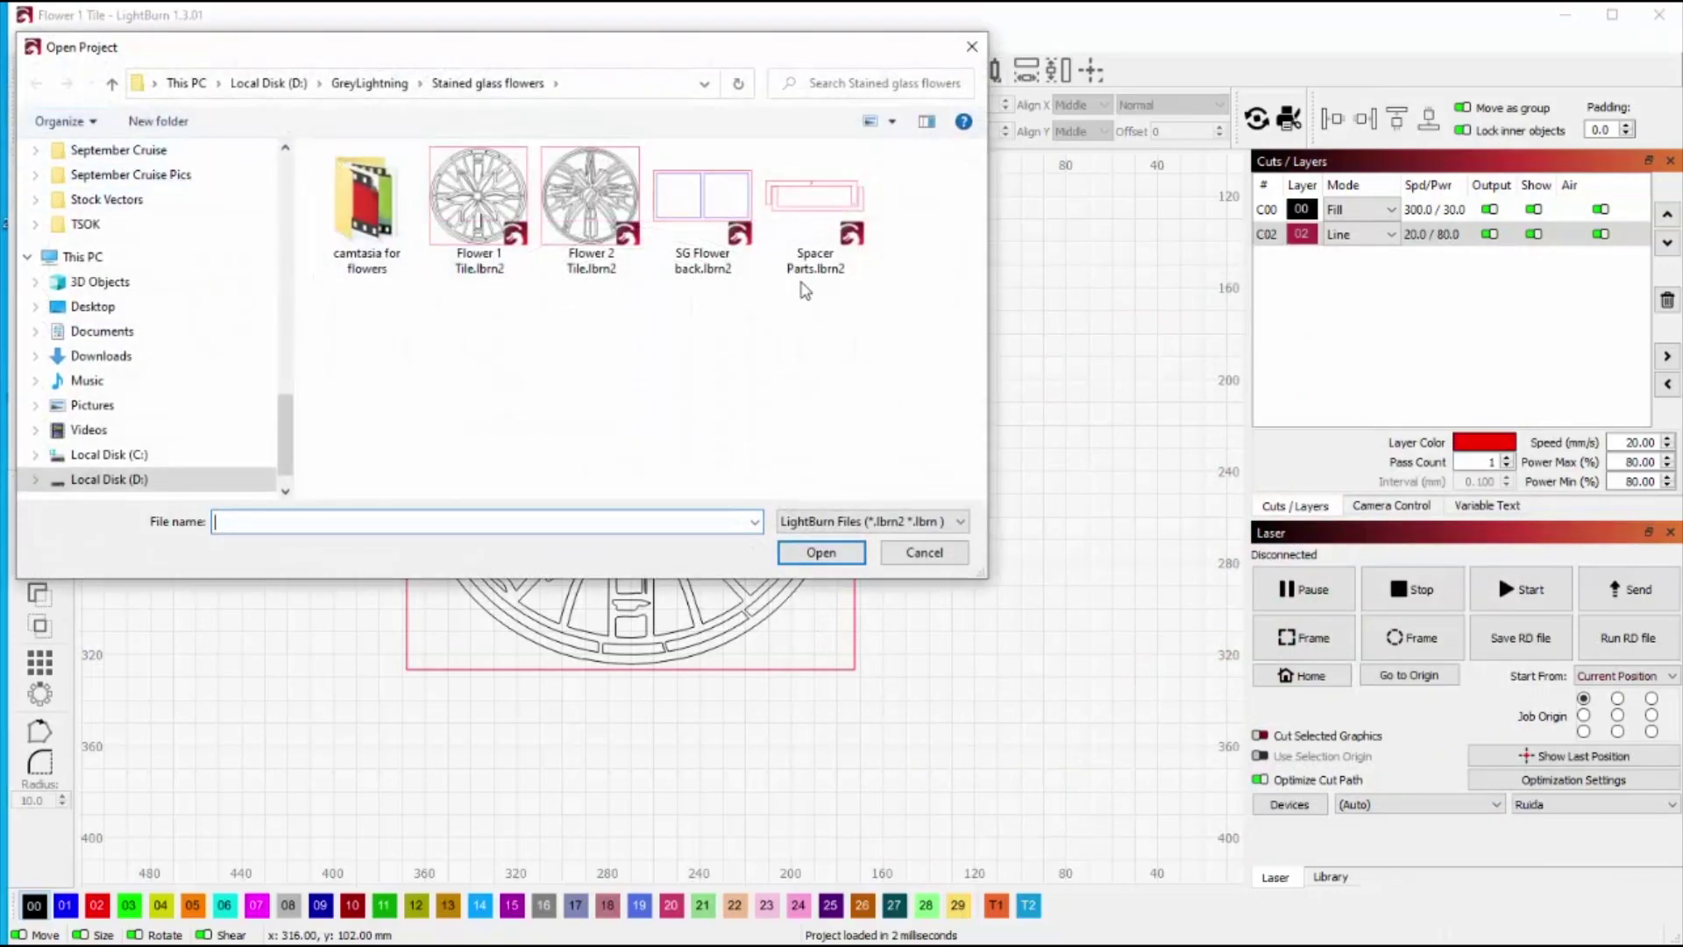
click(712, 211)
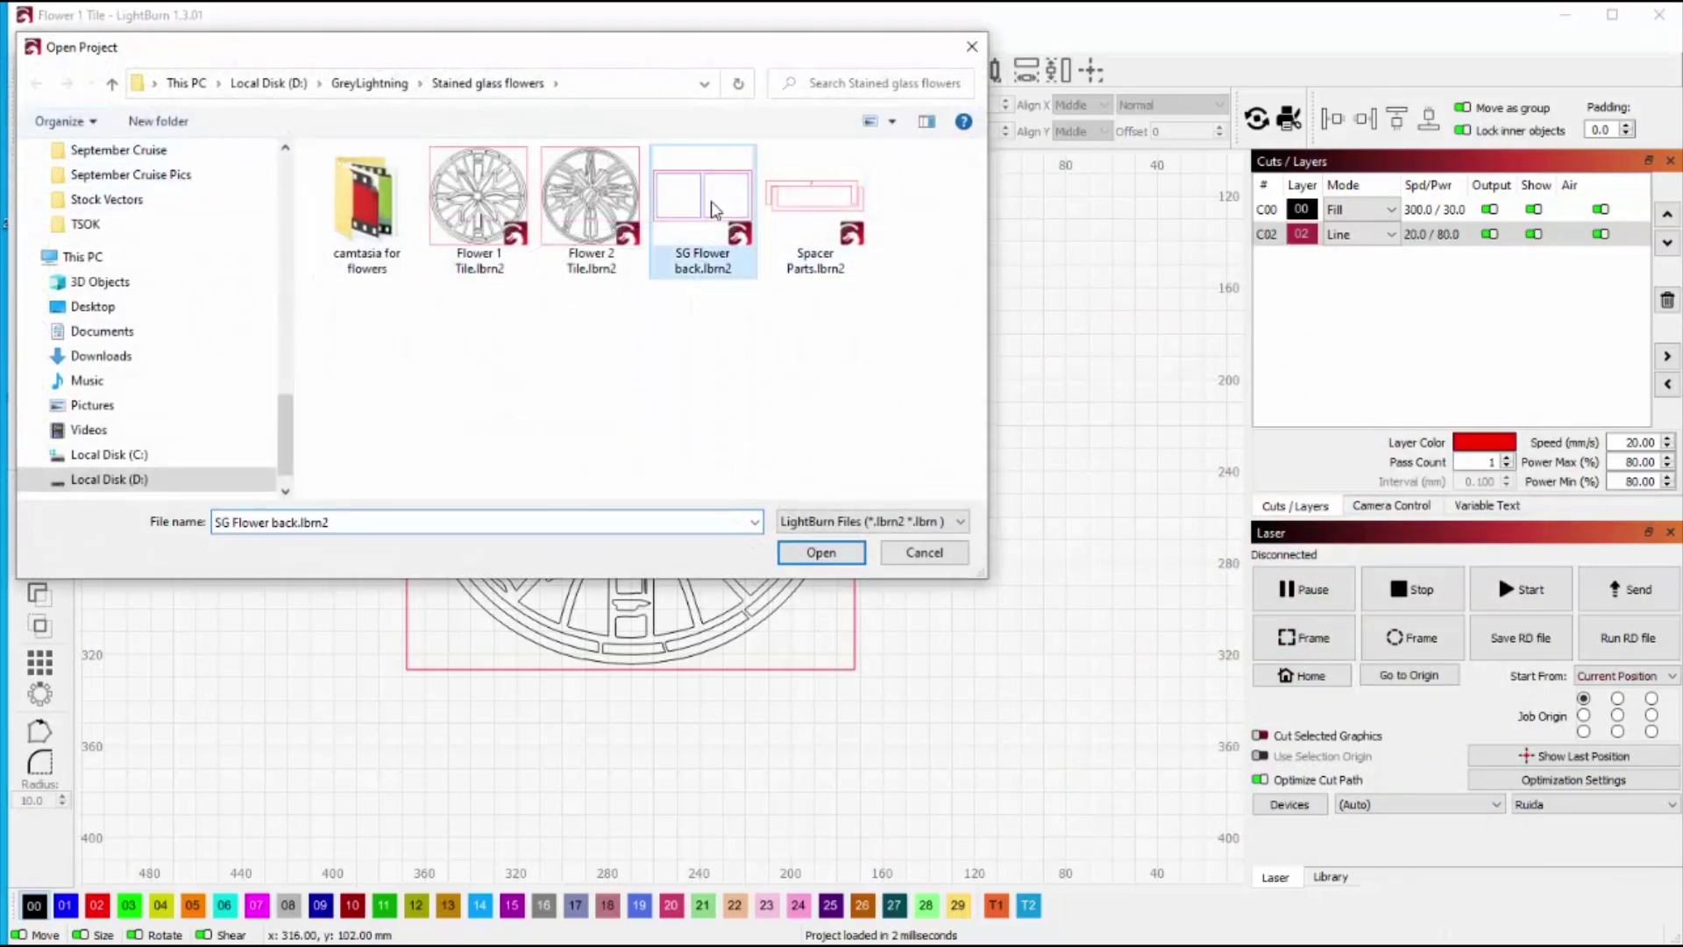
click(822, 553)
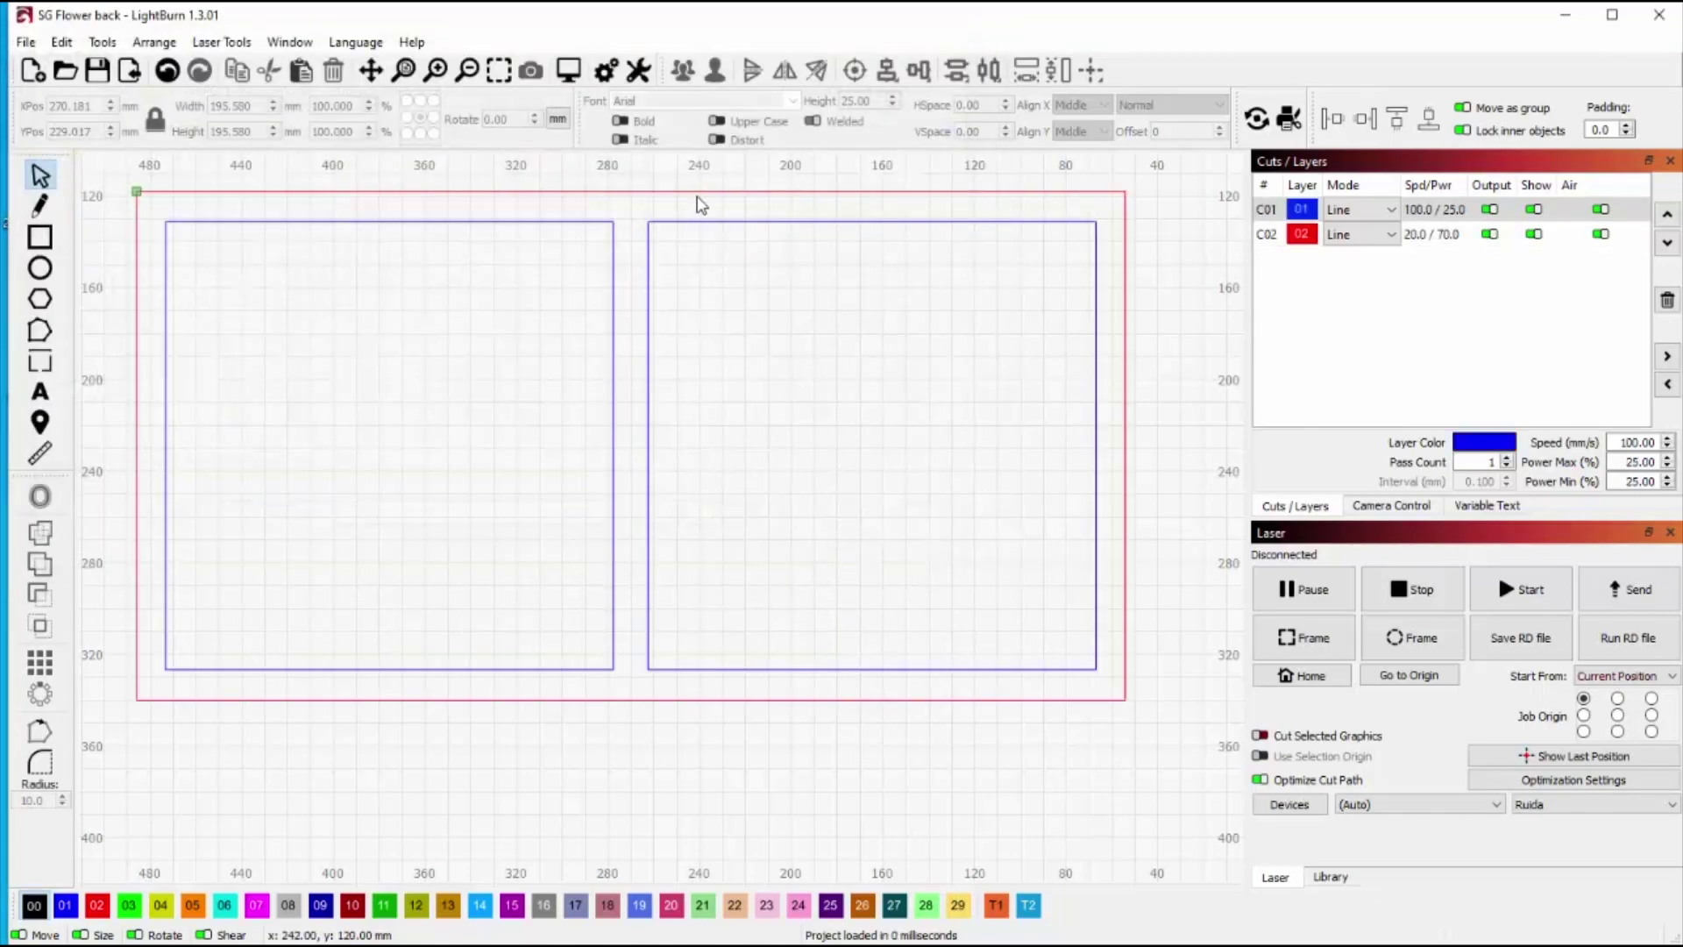
click(696, 191)
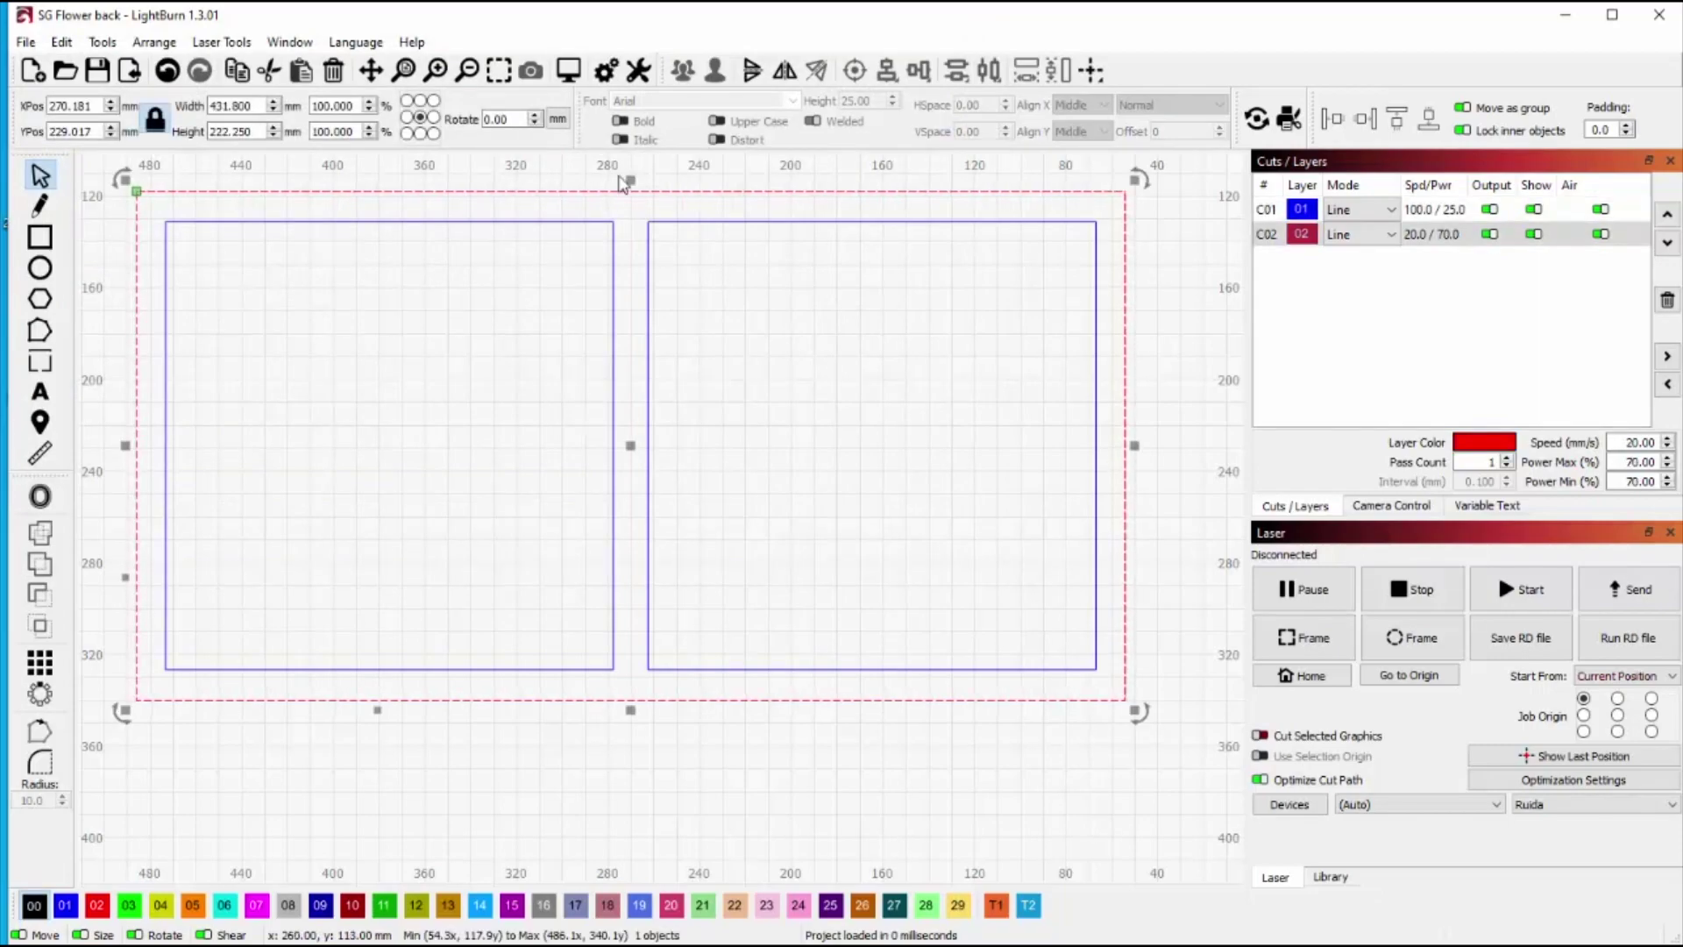